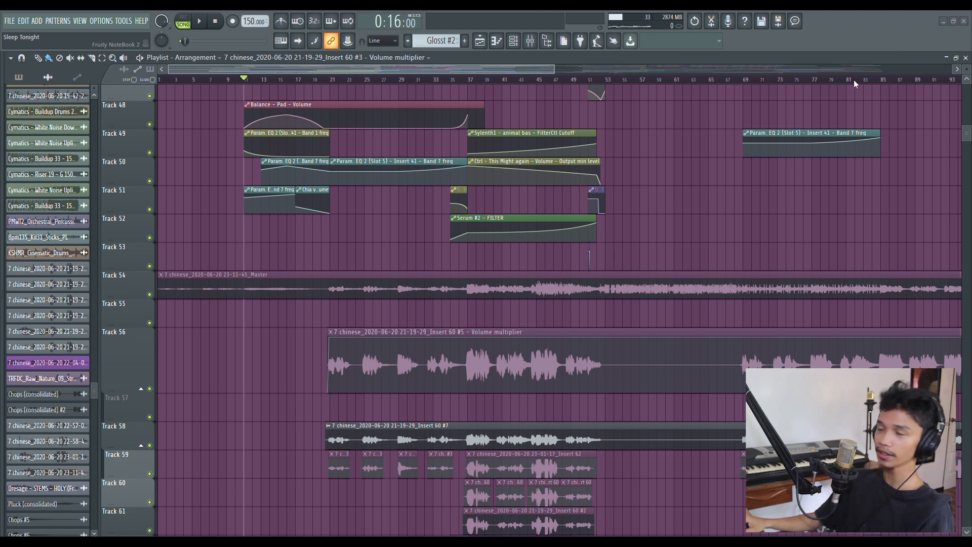
Unmute the vocal clips on tracks 59 to 61 between bars 21 and 52, and mute track 58
{"action": "scroll", "coordinate": [636, 68], "scroll_direction": "up", "scroll_amount": 2}
{"action": "scroll", "coordinate": [637, 68], "scroll_direction": "up", "scroll_amount": 2}
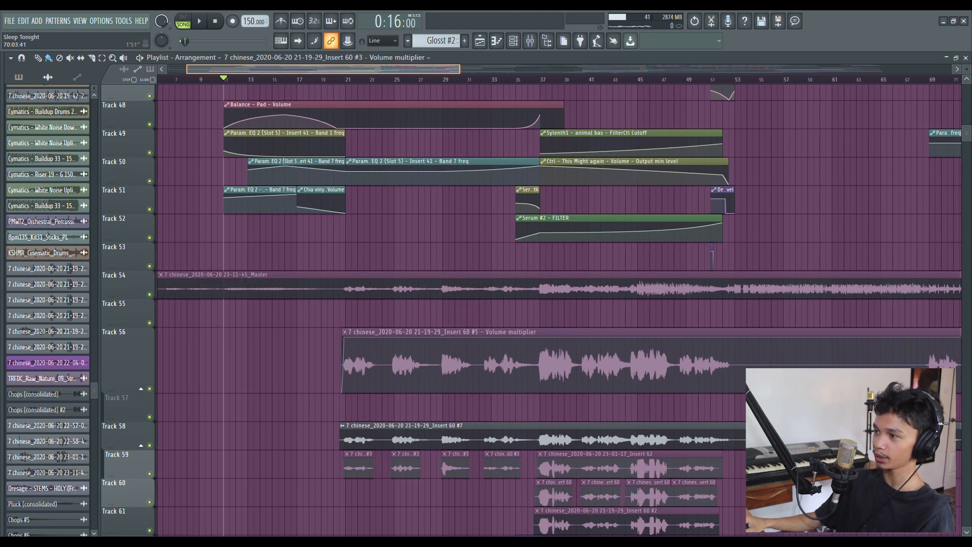
{"action": "scroll", "coordinate": [610, 304], "scroll_direction": "down", "scroll_amount": 3}
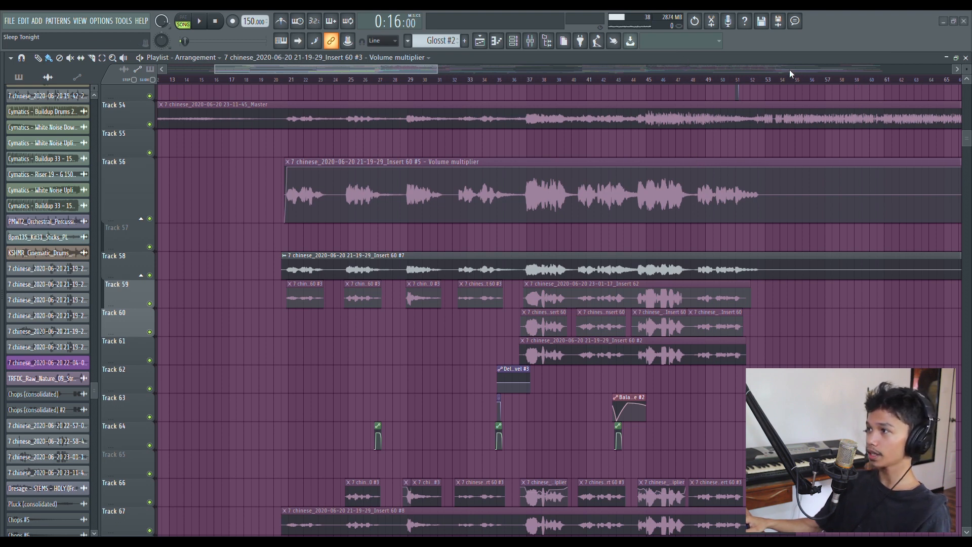
{"action": "scroll", "coordinate": [790, 67], "scroll_direction": "up", "scroll_amount": 2}
{"action": "left_click_drag", "start_coordinate": [790, 66], "coordinate": [816, 68]}
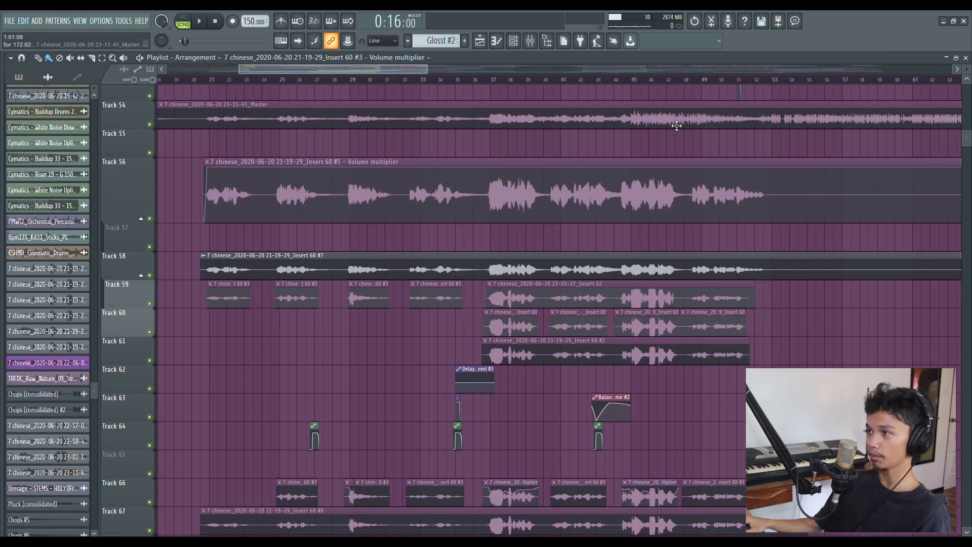
{"action": "left_click_drag", "start_coordinate": [657, 69], "coordinate": [658, 78]}
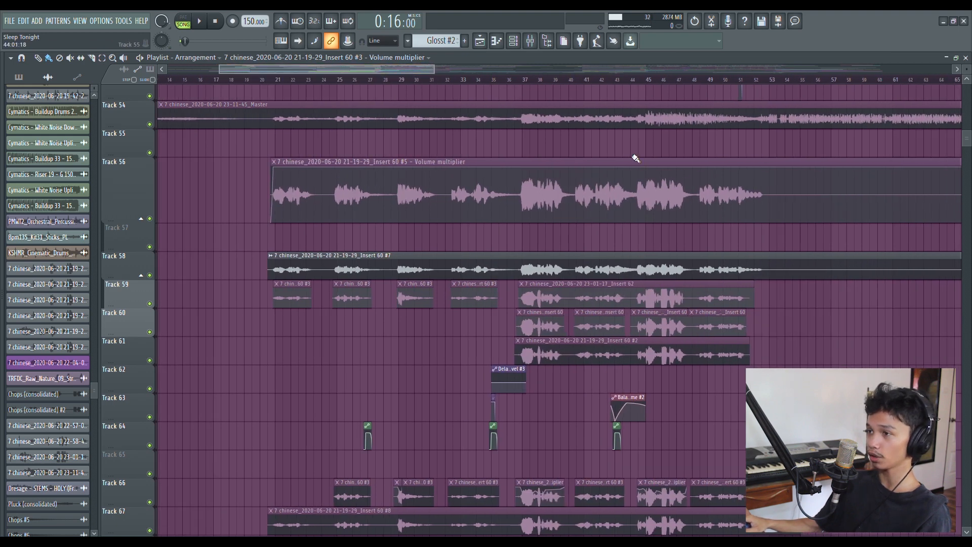
{"action": "scroll", "coordinate": [731, 264], "scroll_direction": "down", "scroll_amount": 2}
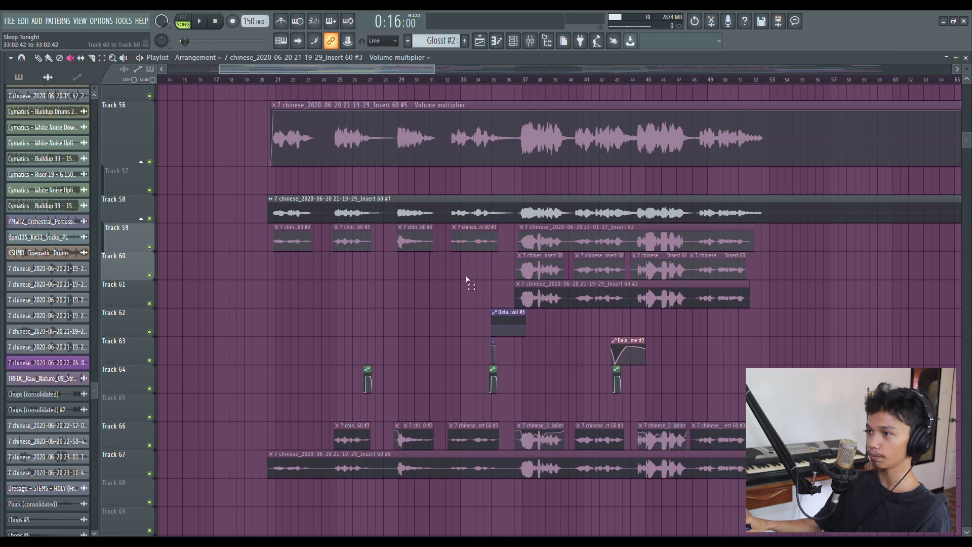
{"action": "left_click_drag", "start_coordinate": [234, 237], "coordinate": [595, 269]}
{"action": "left_click", "coordinate": [657, 267]}
{"action": "left_click", "coordinate": [695, 245]}
{"action": "left_click", "coordinate": [702, 270]}
{"action": "left_click", "coordinate": [710, 290]}
{"action": "left_click", "coordinate": [149, 218]}
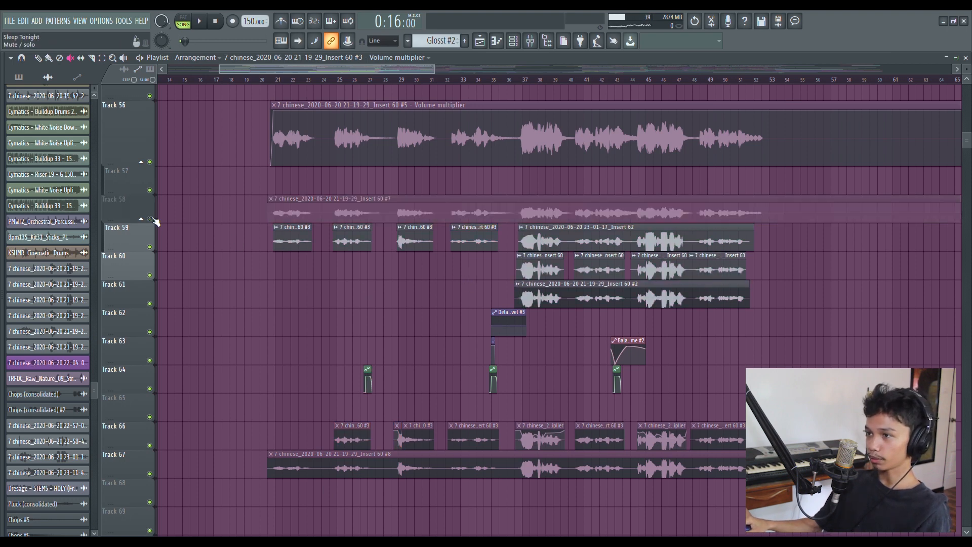
Solo track 59 and play its first vocal clip from shortly before bar 21
{"action": "right_click", "coordinate": [150, 247]}
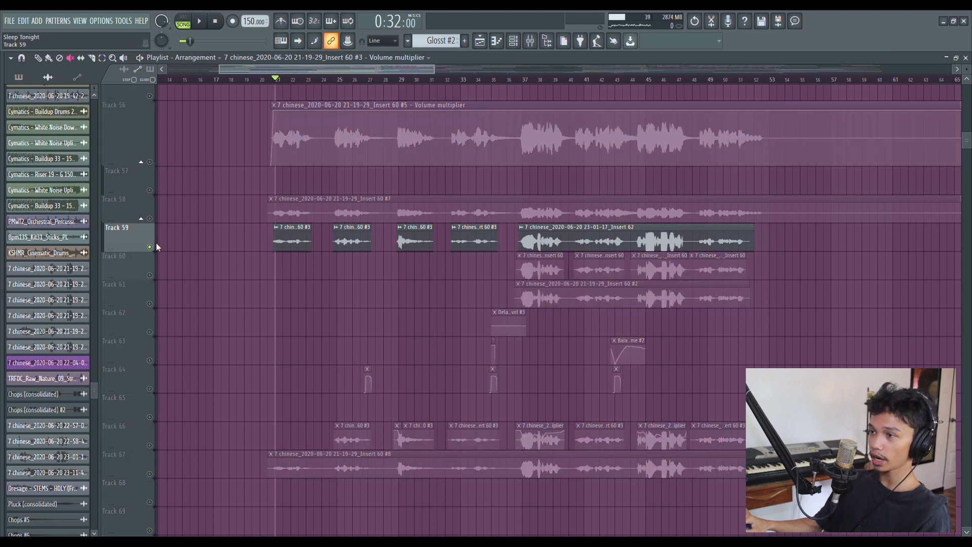
{"action": "left_click_drag", "start_coordinate": [562, 81], "coordinate": [537, 93]}
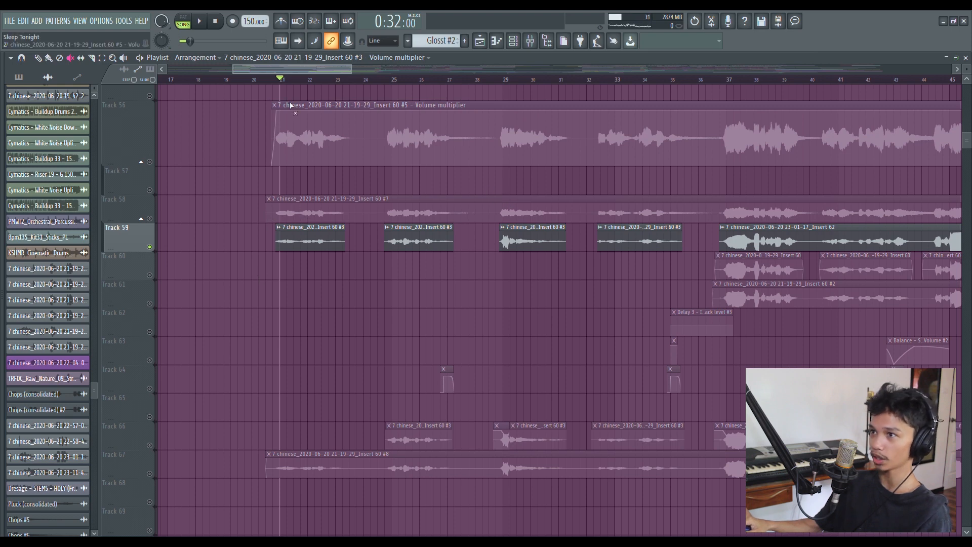
{"action": "left_click_drag", "start_coordinate": [280, 78], "coordinate": [273, 78]}
{"action": "scroll", "coordinate": [286, 69], "scroll_direction": "up", "scroll_amount": 1}
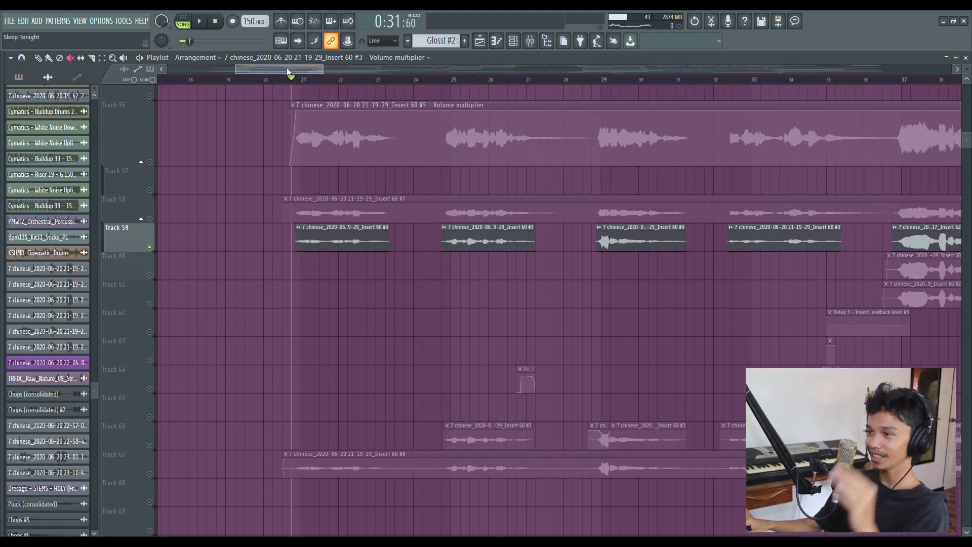
{"action": "key", "text": "space"}
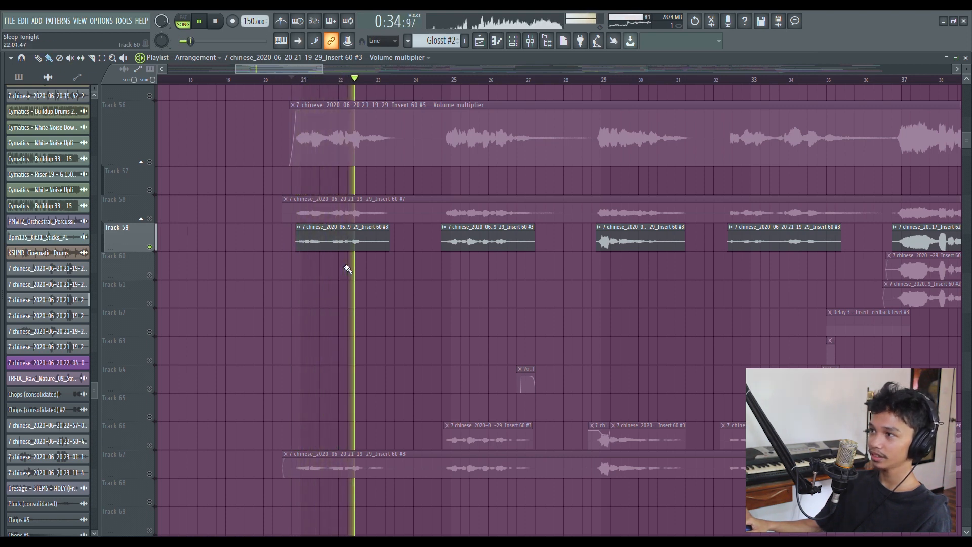
{"action": "key", "text": "space"}
Extend the end of the first vocal clip on track 59 to about bar 24, undoing the extension of its start
{"action": "left_click_drag", "start_coordinate": [389, 242], "coordinate": [427, 243]}
{"action": "left_click_drag", "start_coordinate": [296, 242], "coordinate": [259, 242]}
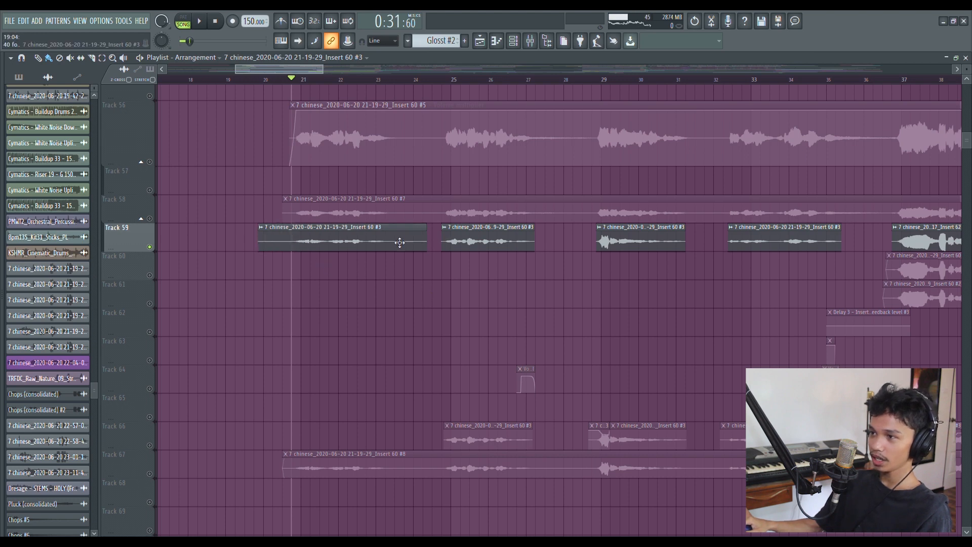
{"action": "key", "text": "ctrl+z"}
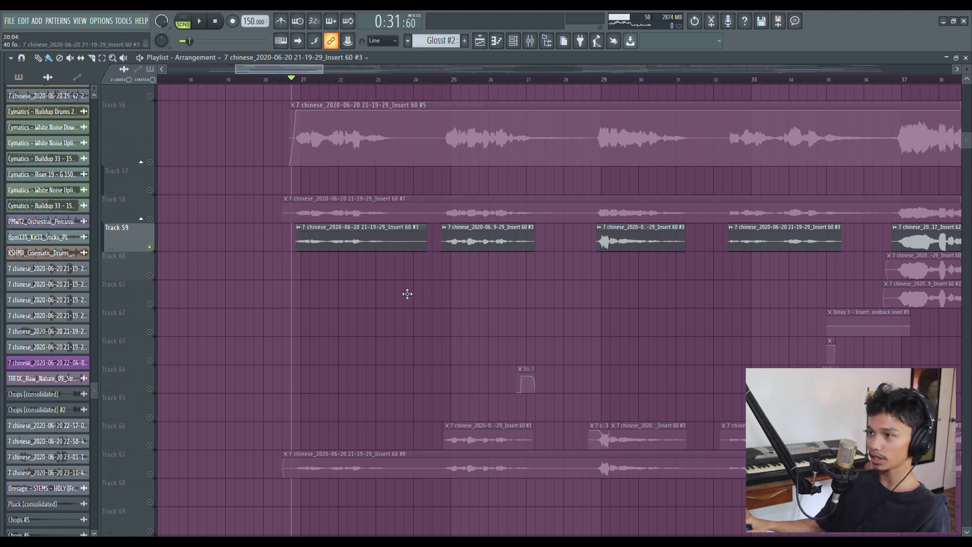
Solo track 67 and play the start of its raw vocal recording, checking its signal in the mixer
{"action": "scroll", "coordinate": [414, 317], "scroll_direction": "down", "scroll_amount": 3}
{"action": "left_click", "coordinate": [150, 304]}
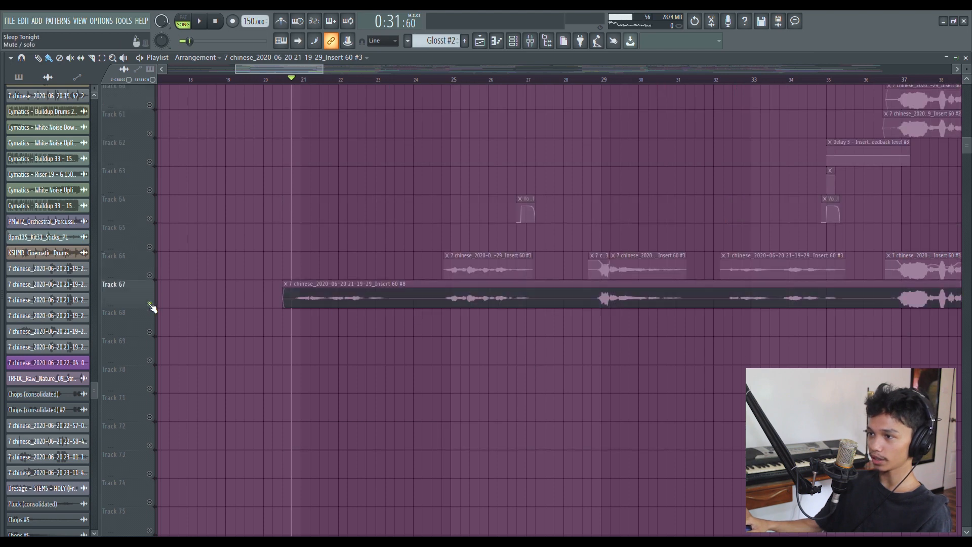
{"action": "key", "text": "space"}
{"action": "key", "text": "F9"}
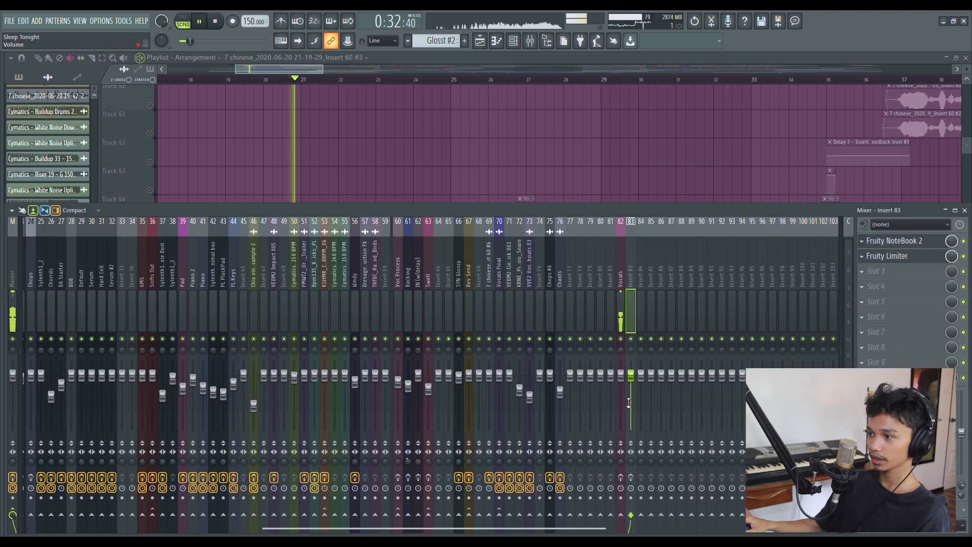
{"action": "key", "text": "F9"}
{"action": "scroll", "coordinate": [445, 69], "scroll_direction": "down", "scroll_amount": 2}
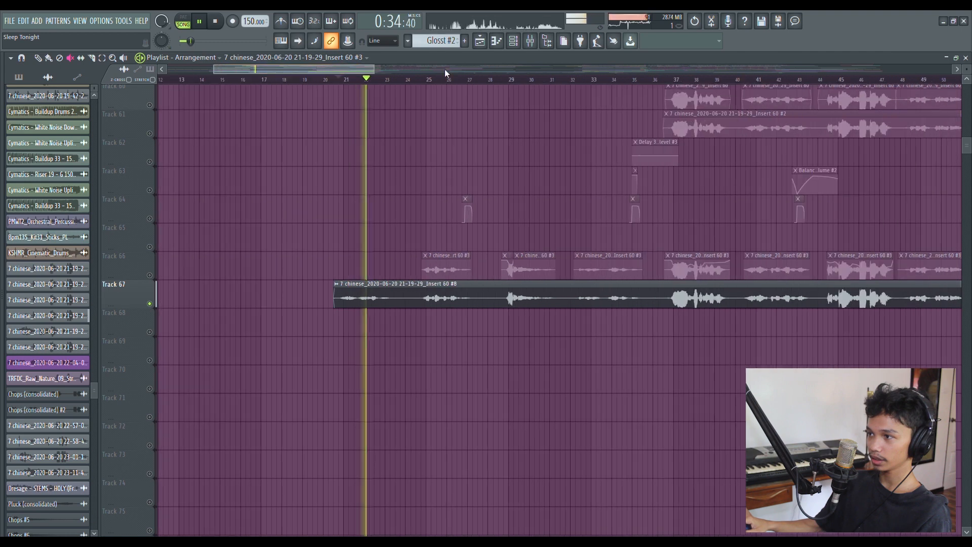
{"action": "scroll", "coordinate": [444, 69], "scroll_direction": "up", "scroll_amount": 3}
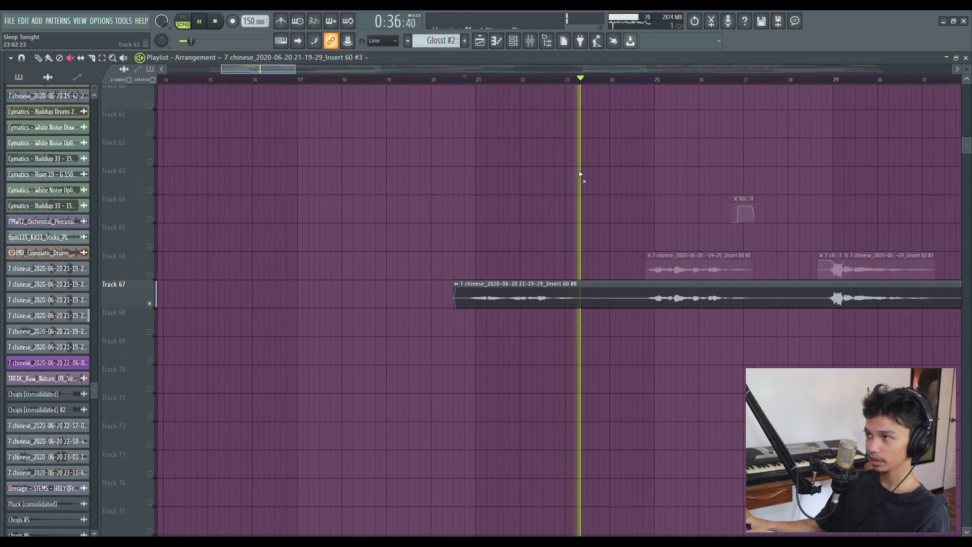
{"action": "key", "text": "space"}
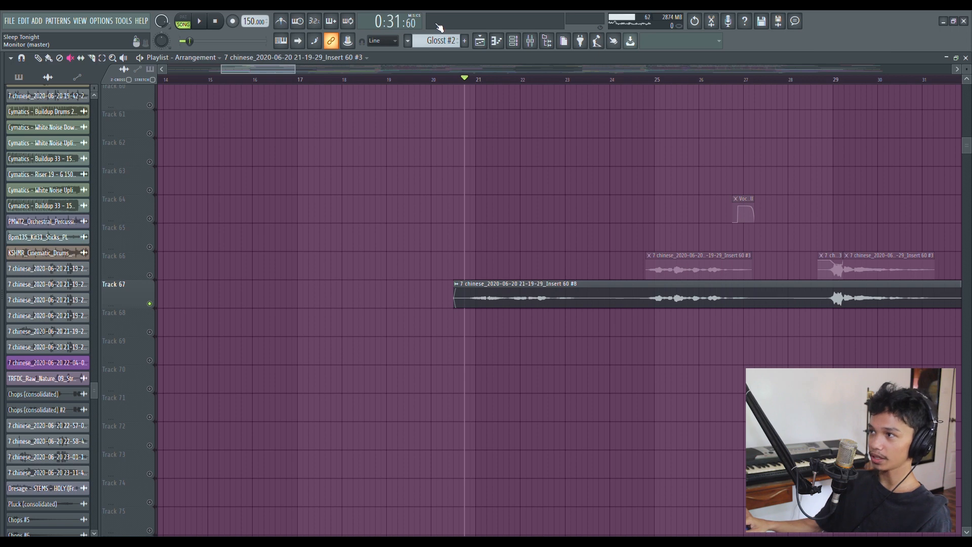
Switch on and inspect the first Fruity parametric EQ 2 on the Vocals mixer track, comparing its alternate setting
{"action": "left_click", "coordinate": [530, 40]}
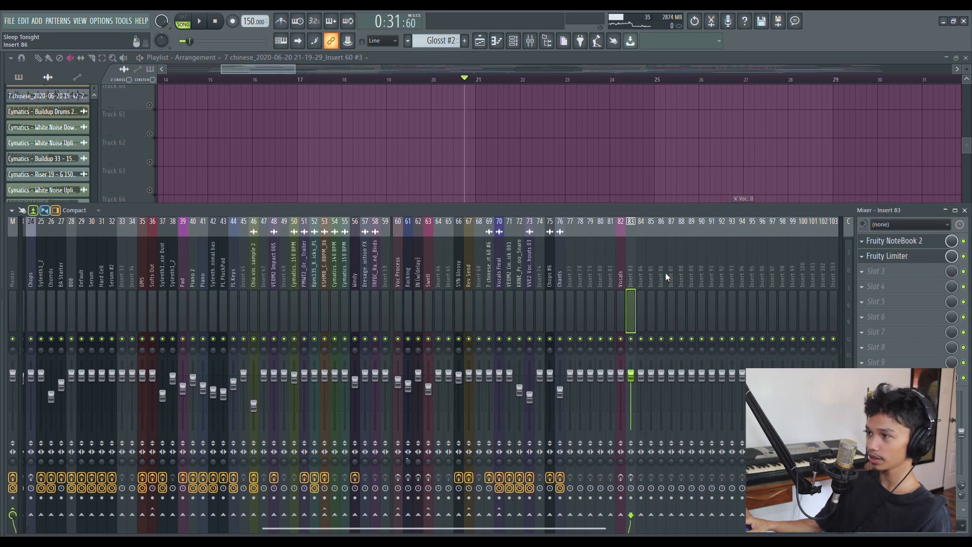
{"action": "left_click", "coordinate": [620, 259]}
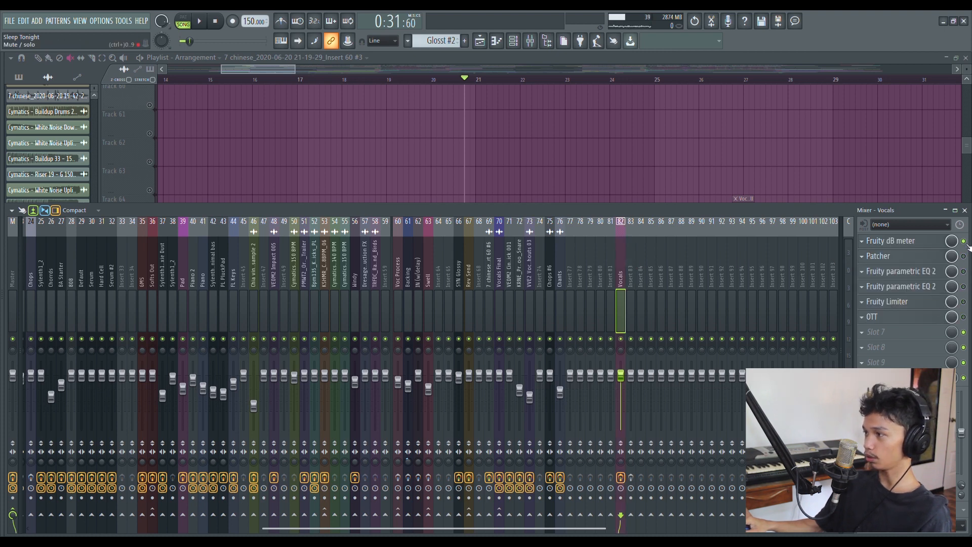
{"action": "left_click", "coordinate": [930, 272]}
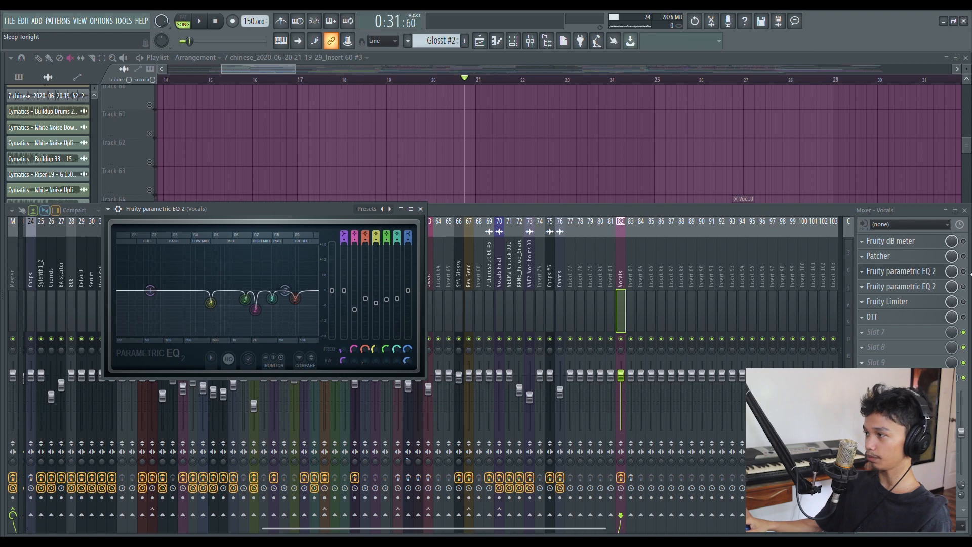
{"action": "left_click", "coordinate": [963, 272]}
{"action": "left_click", "coordinate": [936, 273]}
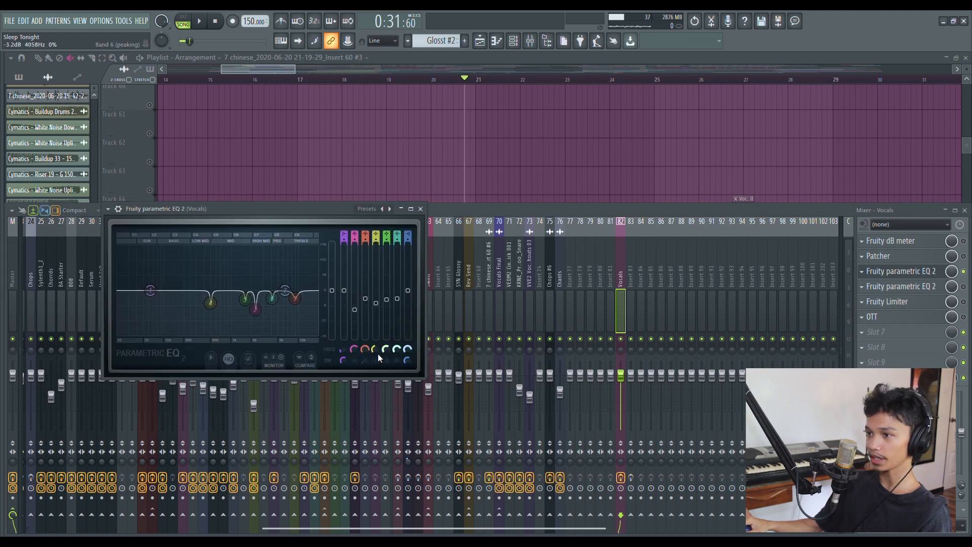
{"action": "left_click", "coordinate": [311, 358]}
{"action": "key", "text": "space"}
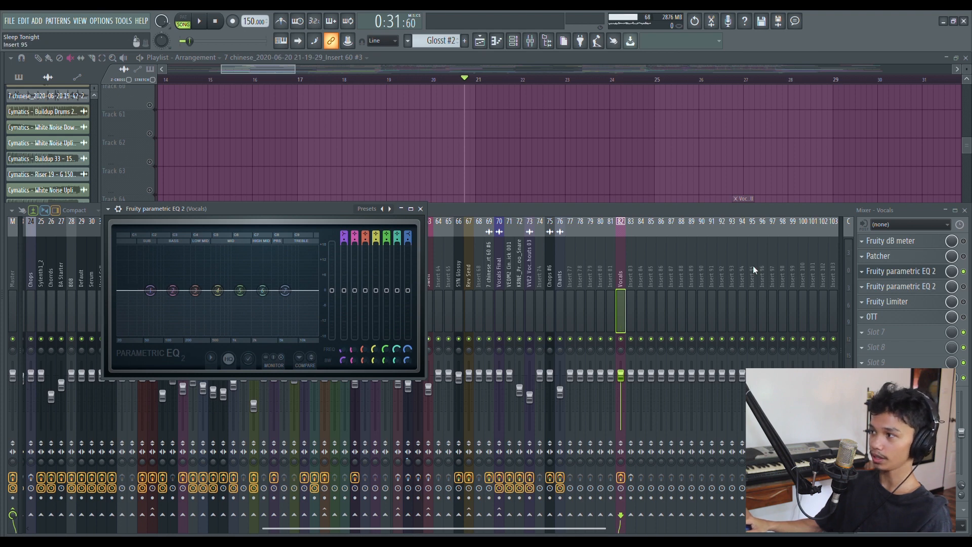
{"action": "left_click", "coordinate": [896, 271]}
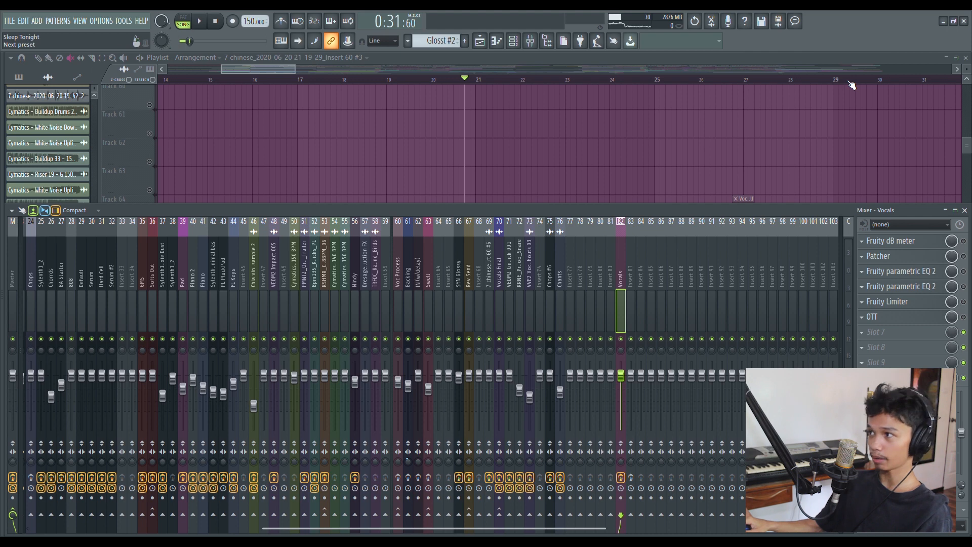
{"action": "left_click", "coordinate": [821, 84]}
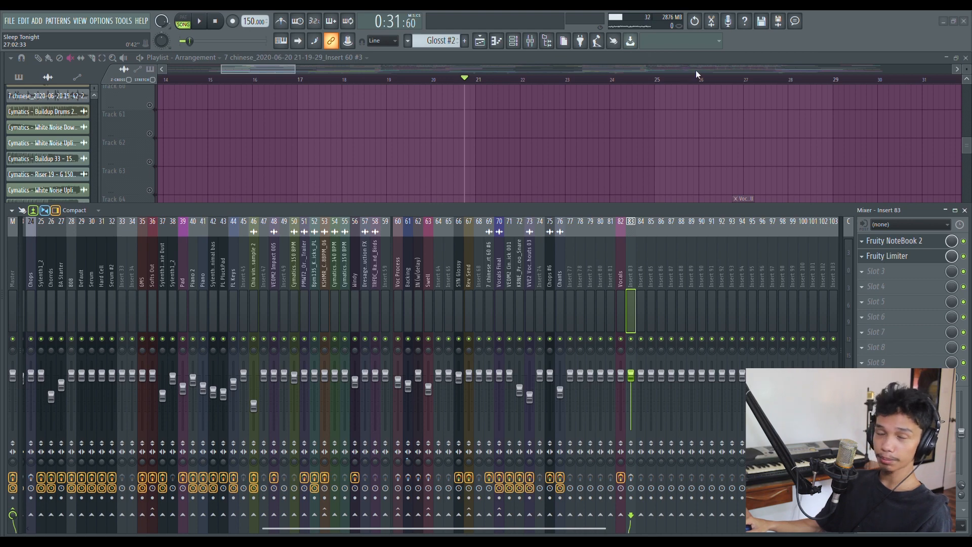
{"action": "key", "text": "F9"}
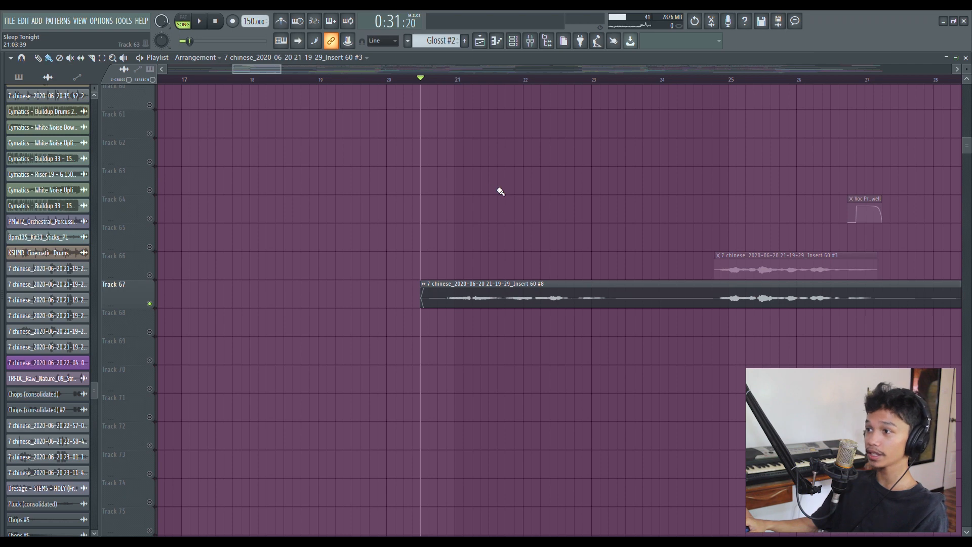
Load the full-length vocal recording from track 67 into the Edison audio editor
{"action": "scroll", "coordinate": [488, 69], "scroll_direction": "down", "scroll_amount": 2}
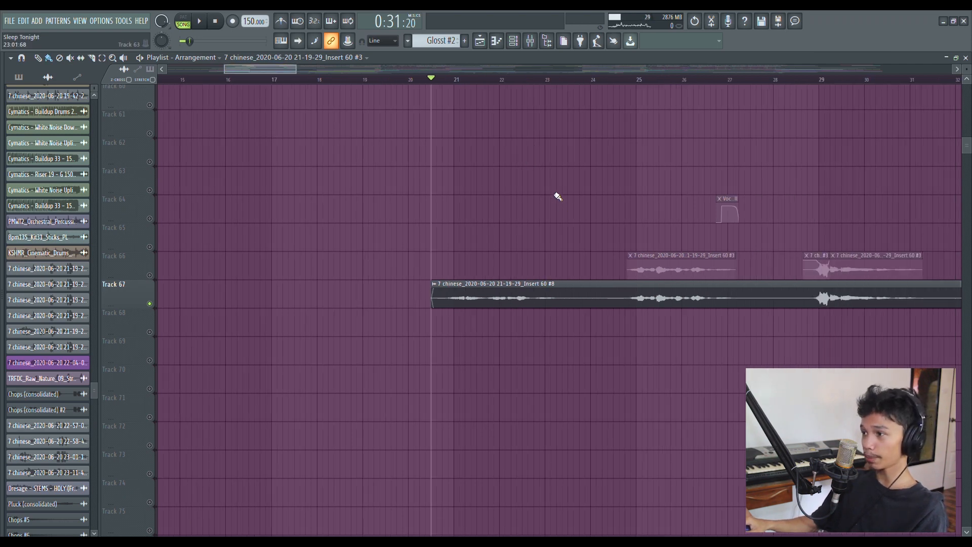
{"action": "scroll", "coordinate": [541, 81], "scroll_direction": "up", "scroll_amount": 2}
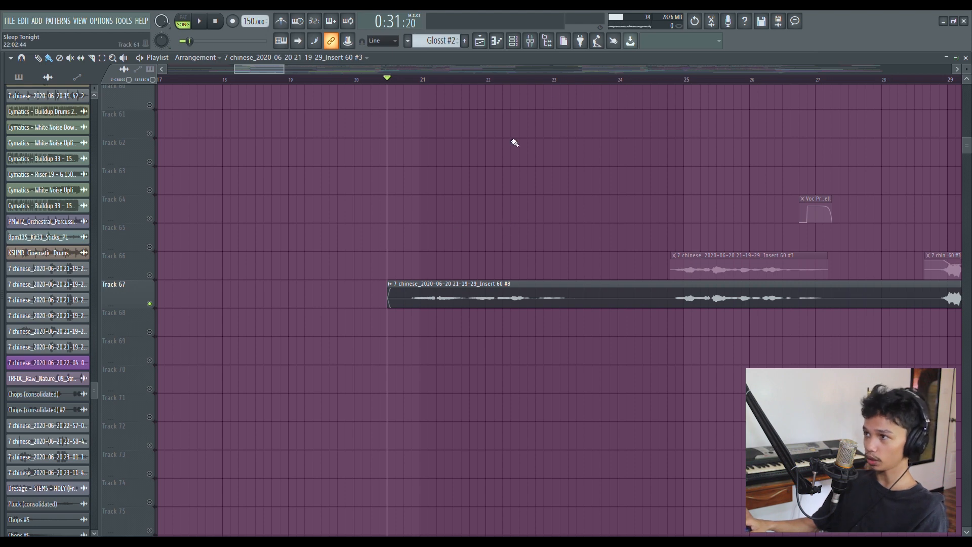
{"action": "scroll", "coordinate": [467, 72], "scroll_direction": "up", "scroll_amount": 1}
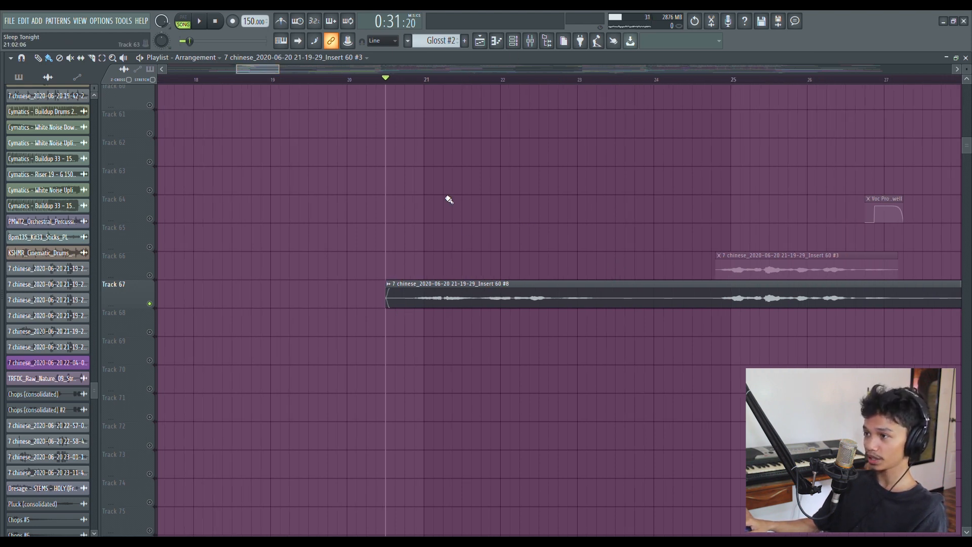
{"action": "scroll", "coordinate": [540, 66], "scroll_direction": "down", "scroll_amount": 5}
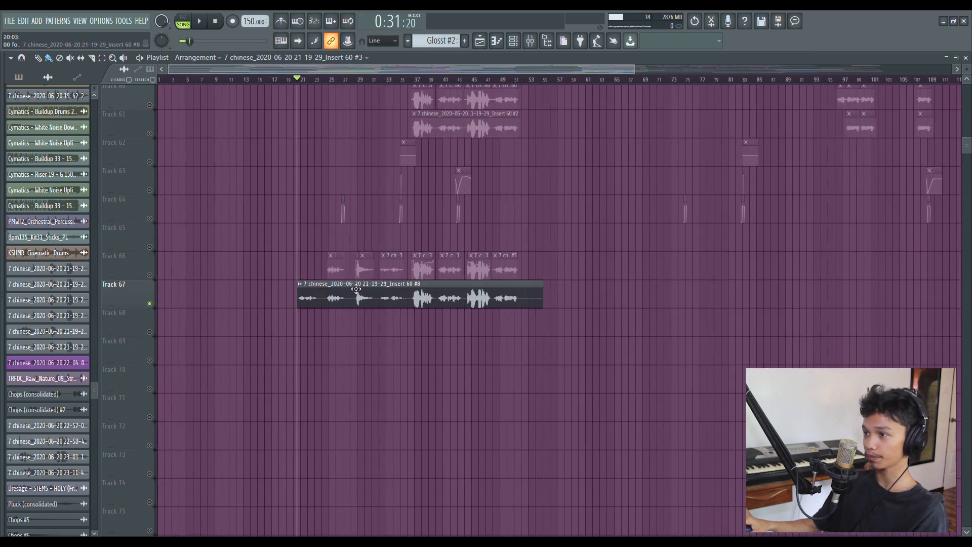
{"action": "scroll", "coordinate": [420, 122], "scroll_direction": "up", "scroll_amount": 5}
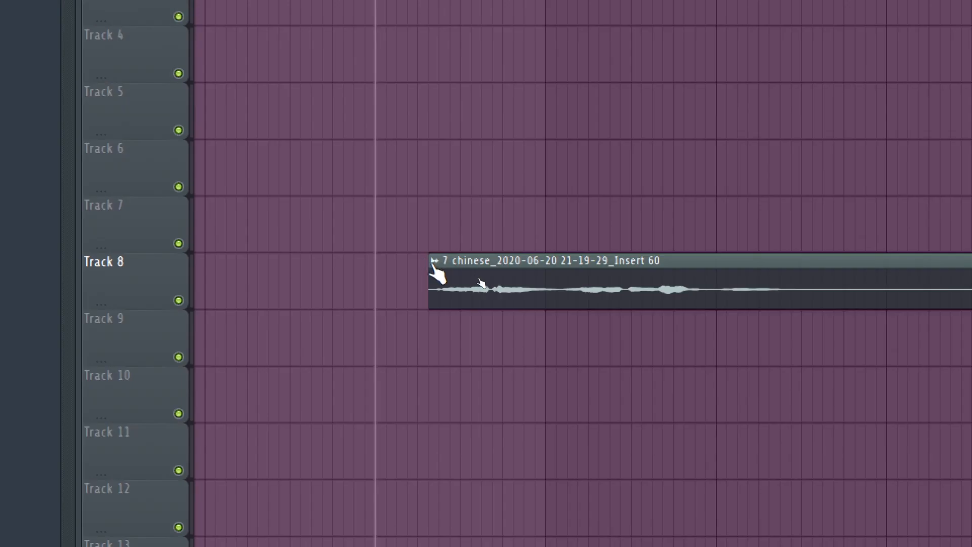
{"action": "right_click", "coordinate": [276, 284]}
{"action": "left_click", "coordinate": [633, 319]}
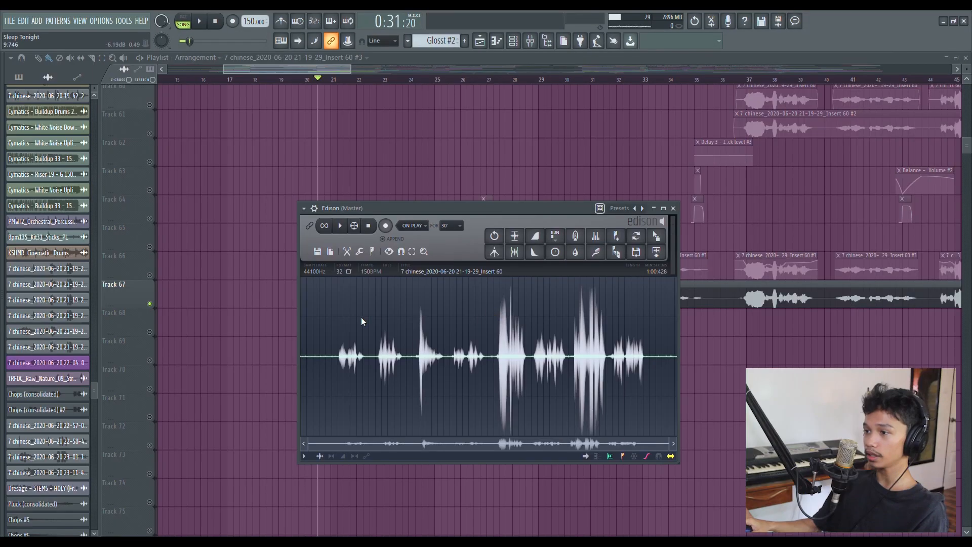
Select the silent stretch before the first vocal phrase in Edison and open the Clean up (denoise) tool
{"action": "scroll", "coordinate": [315, 327], "scroll_direction": "up", "scroll_amount": 6}
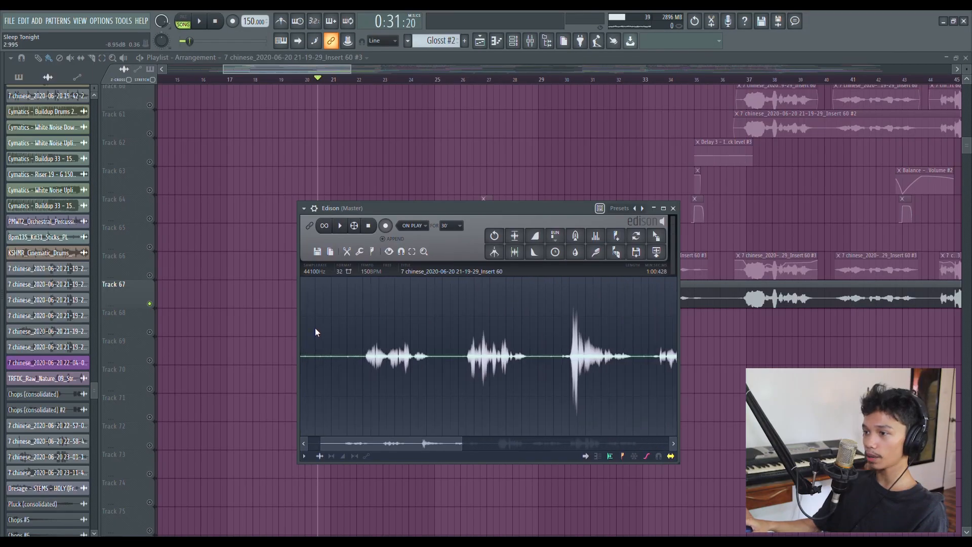
{"action": "left_click_drag", "start_coordinate": [380, 374], "coordinate": [527, 378]}
{"action": "scroll", "coordinate": [526, 377], "scroll_direction": "down", "scroll_amount": 3}
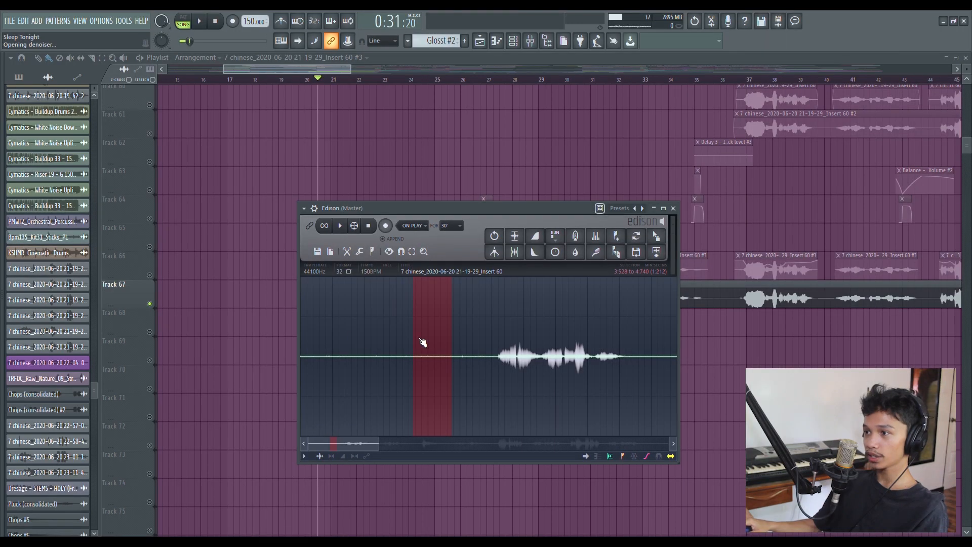
{"action": "left_click", "coordinate": [468, 325]}
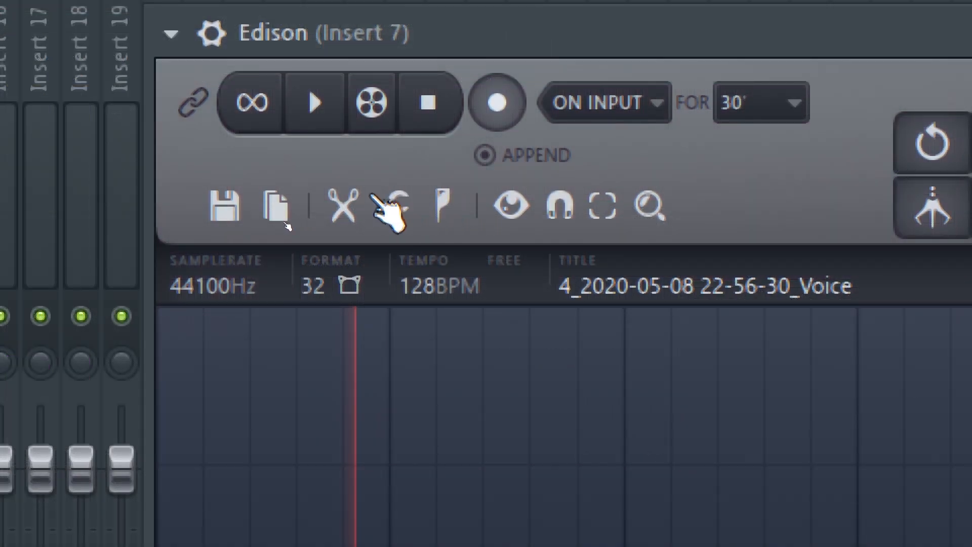
{"action": "left_click", "coordinate": [395, 209]}
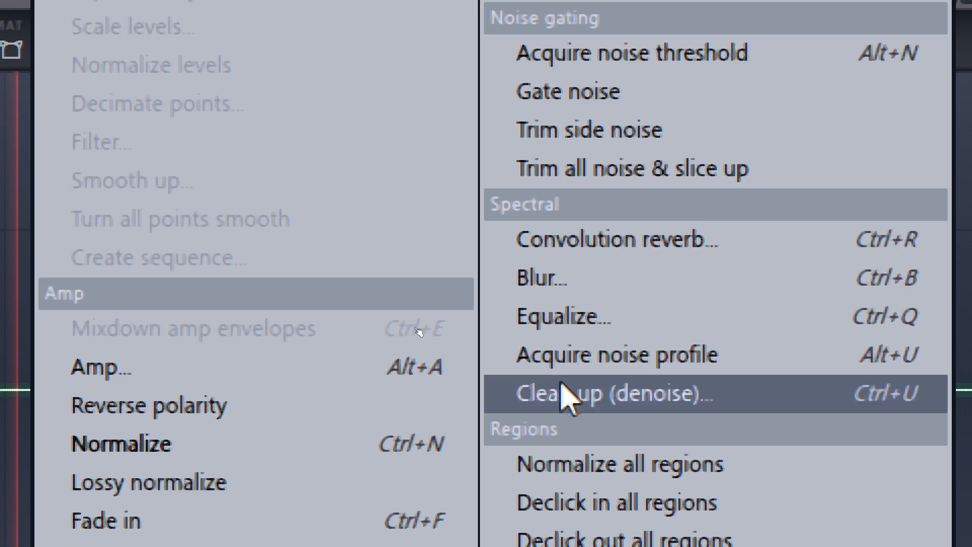
{"action": "left_click", "coordinate": [696, 463]}
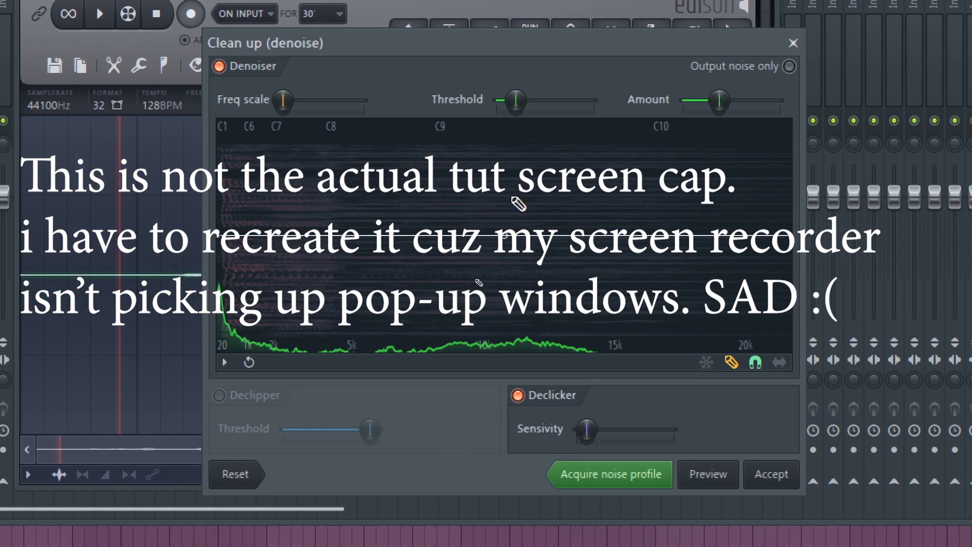
Lower the denoiser's threshold and amount slightly and apply the clean-up to the vocal recording
{"action": "left_click_drag", "start_coordinate": [516, 105], "coordinate": [510, 104]}
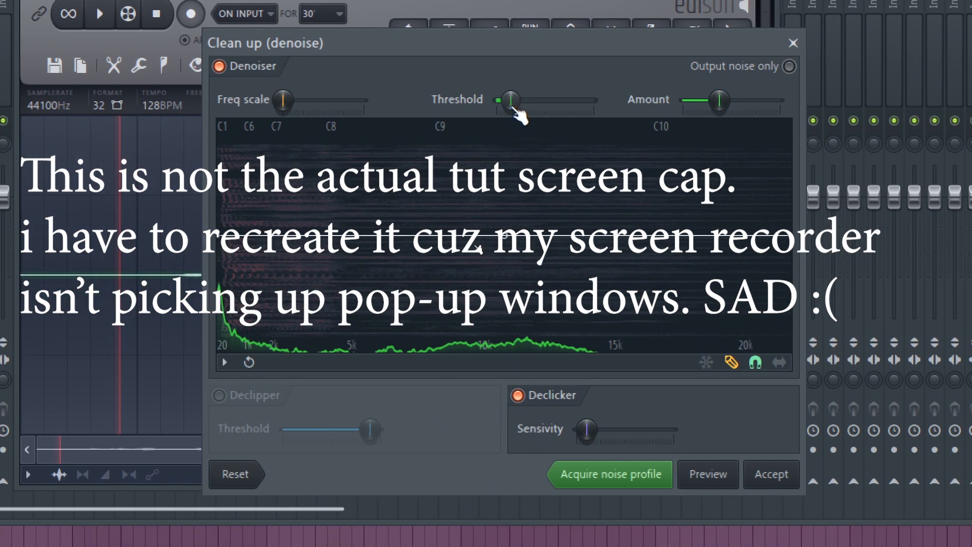
{"action": "left_click_drag", "start_coordinate": [731, 109], "coordinate": [708, 103]}
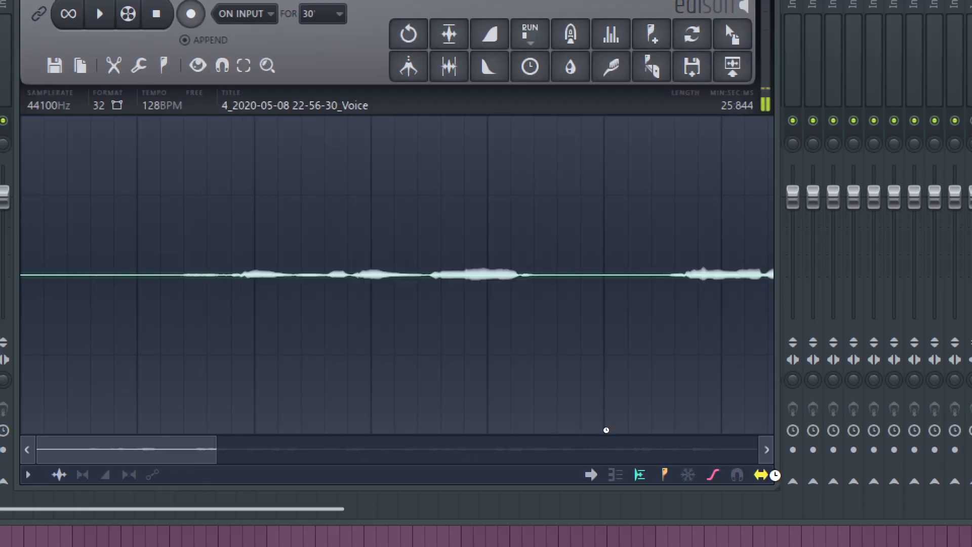
{"action": "left_click", "coordinate": [783, 479]}
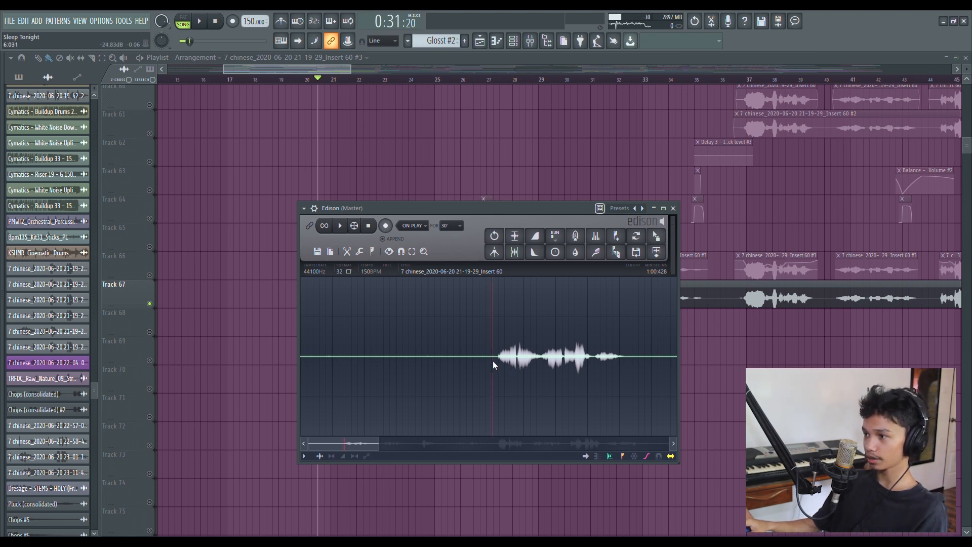
Play the denoised vocal in Edison from just before the first phrase and check the Master track's effects in the mixer
{"action": "key", "text": "space"}
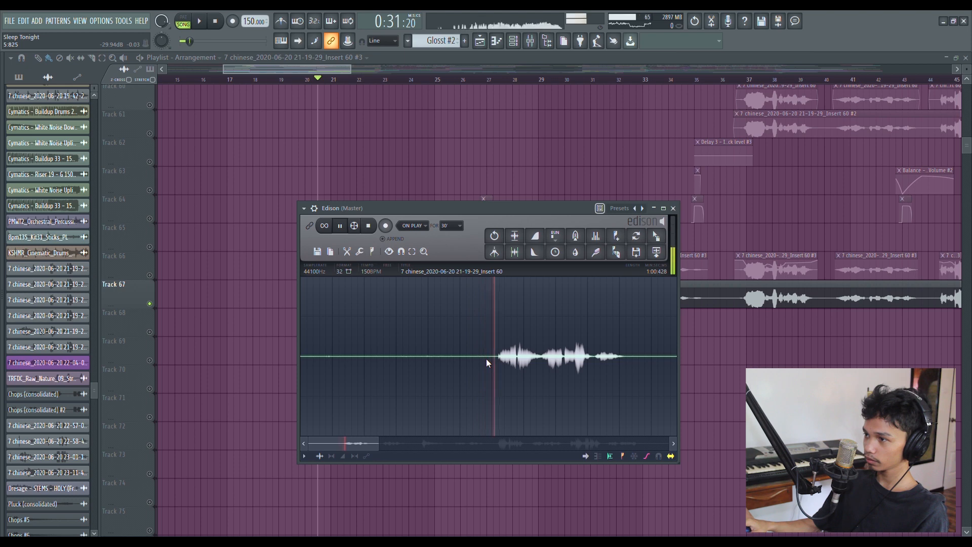
{"action": "key", "text": "F9"}
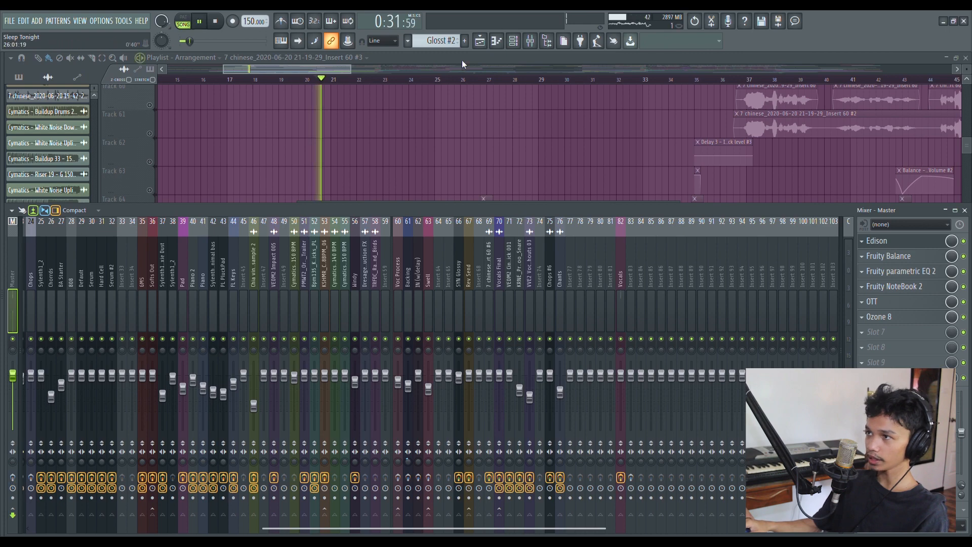
{"action": "key", "text": "F9"}
Reopen Edison from the Master track and place the cleaned recording on track 67 in place of the raw vocal clip
{"action": "left_click", "coordinate": [531, 44]}
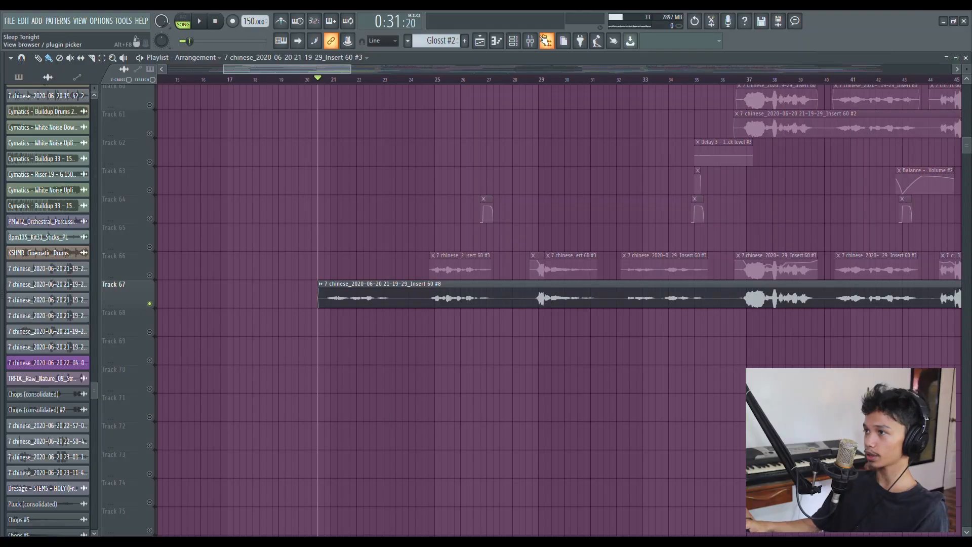
{"action": "left_click", "coordinate": [530, 41]}
{"action": "left_click", "coordinate": [925, 242]}
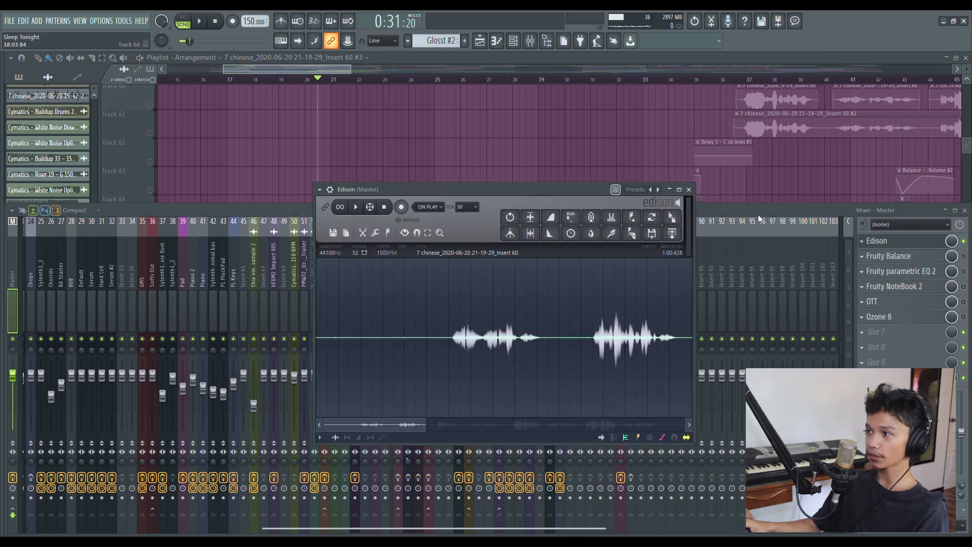
{"action": "left_click_drag", "start_coordinate": [671, 217], "coordinate": [379, 345]}
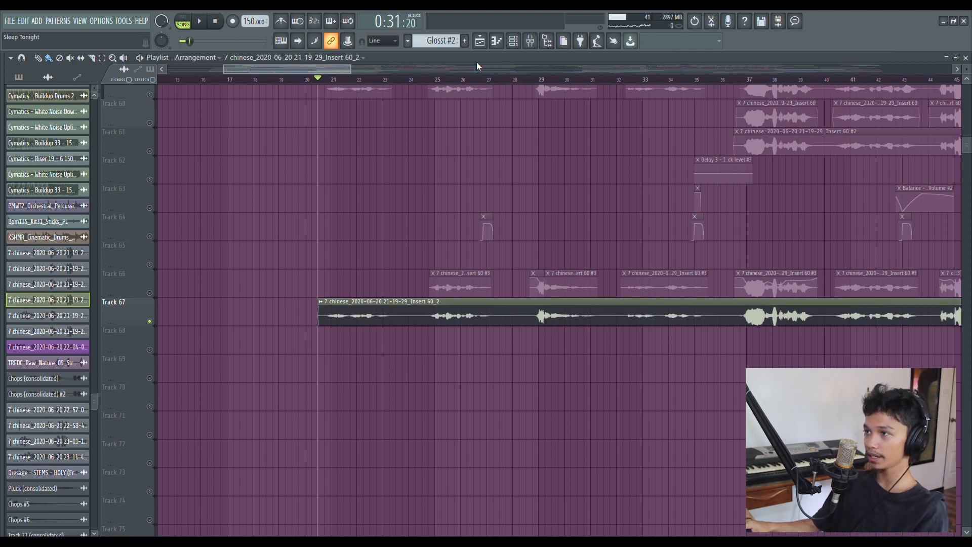
{"action": "scroll", "coordinate": [472, 67], "scroll_direction": "up", "scroll_amount": 5}
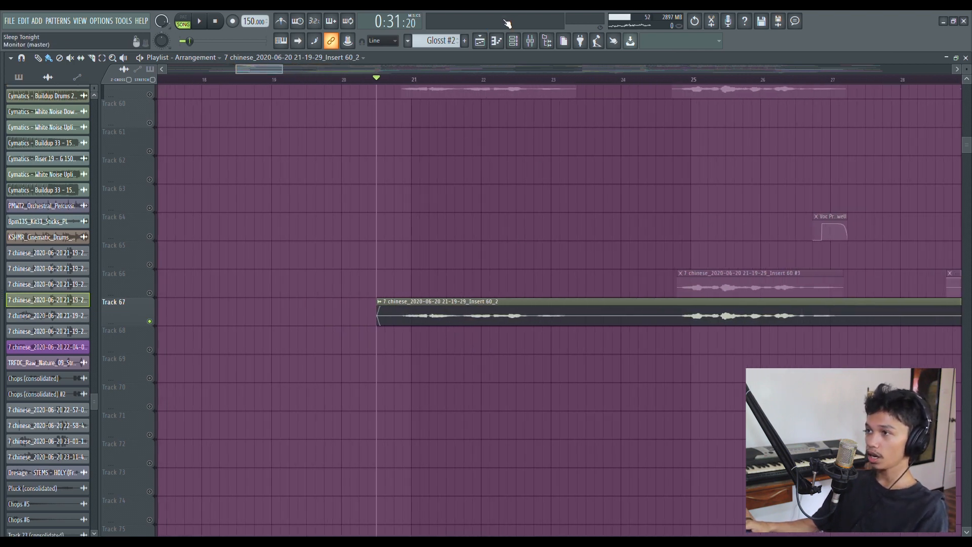
{"action": "scroll", "coordinate": [521, 69], "scroll_direction": "up", "scroll_amount": 1}
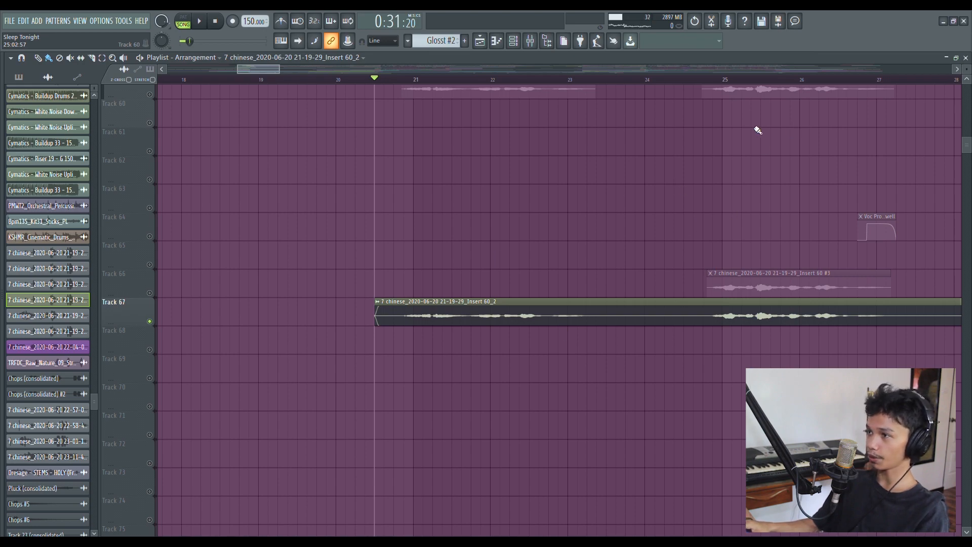
{"action": "scroll", "coordinate": [559, 69], "scroll_direction": "up", "scroll_amount": 2}
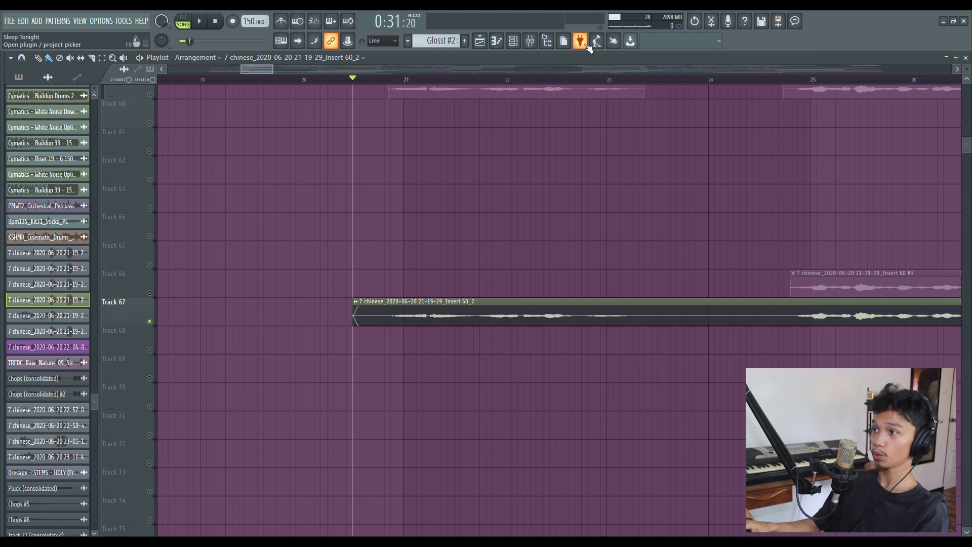
{"action": "scroll", "coordinate": [481, 69], "scroll_direction": "down", "scroll_amount": 3}
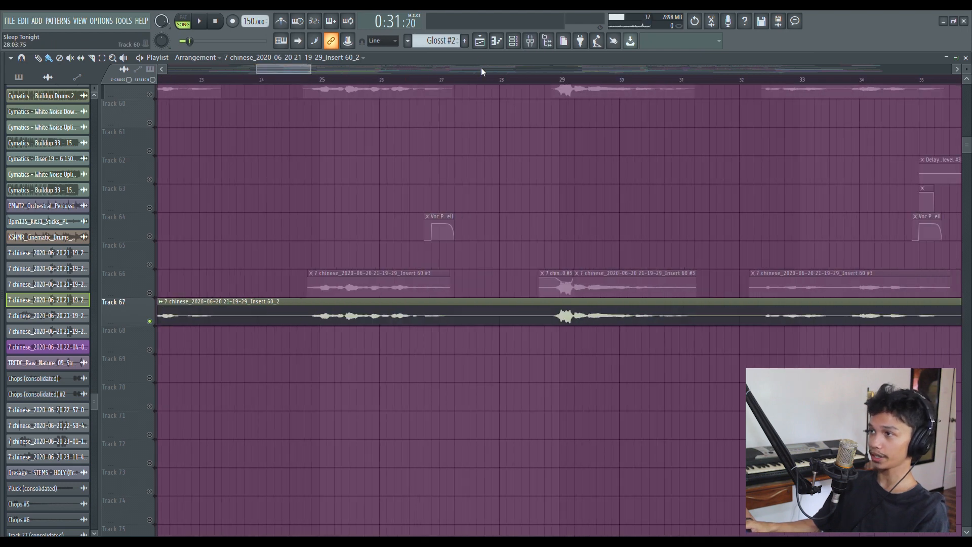
{"action": "scroll", "coordinate": [494, 72], "scroll_direction": "down", "scroll_amount": 2}
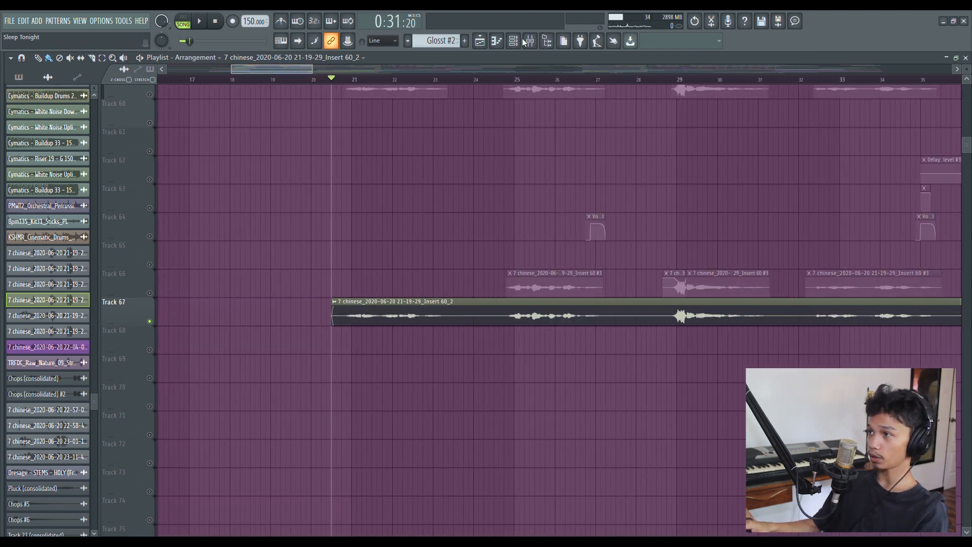
Add a Fruity Limiter to the empty second effect slot of the Vocals mixer track and move its window clear
{"action": "left_click", "coordinate": [525, 42]}
{"action": "left_click", "coordinate": [622, 259]}
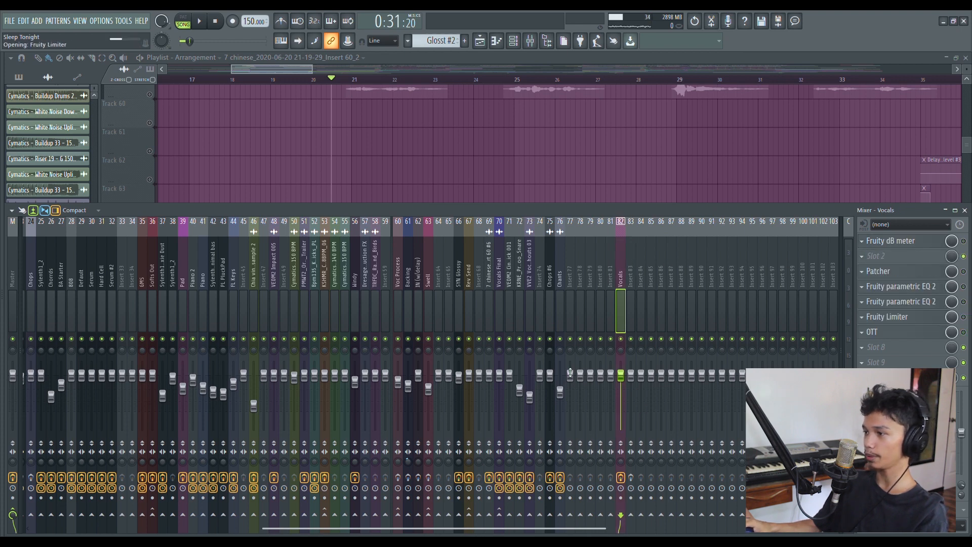
{"action": "left_click_drag", "start_coordinate": [213, 156], "coordinate": [498, 282]}
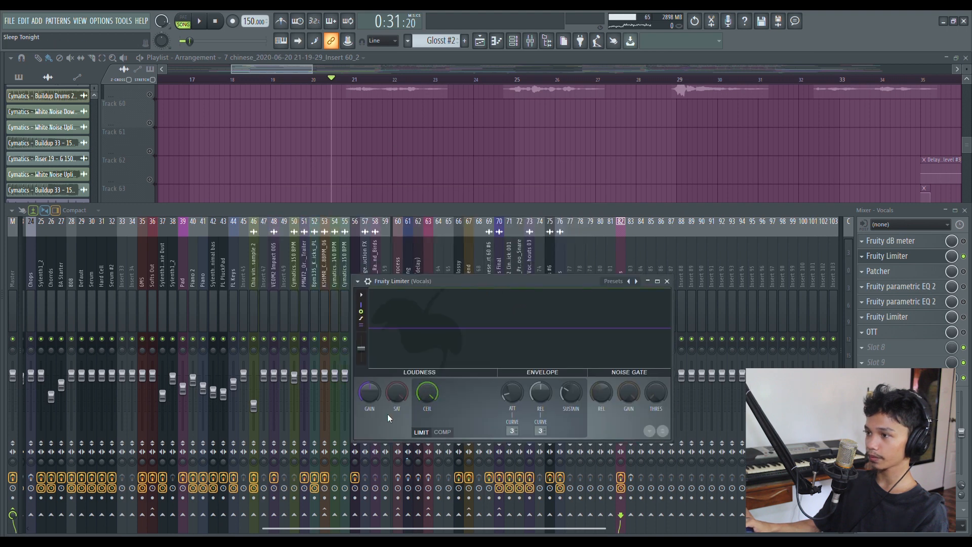
{"action": "mouse_move", "coordinate": [445, 266]}
{"action": "left_mouse_down"}
{"action": "mouse_move", "coordinate": [430, 247]}
{"action": "mouse_move", "coordinate": [432, 256]}
{"action": "left_mouse_up"}
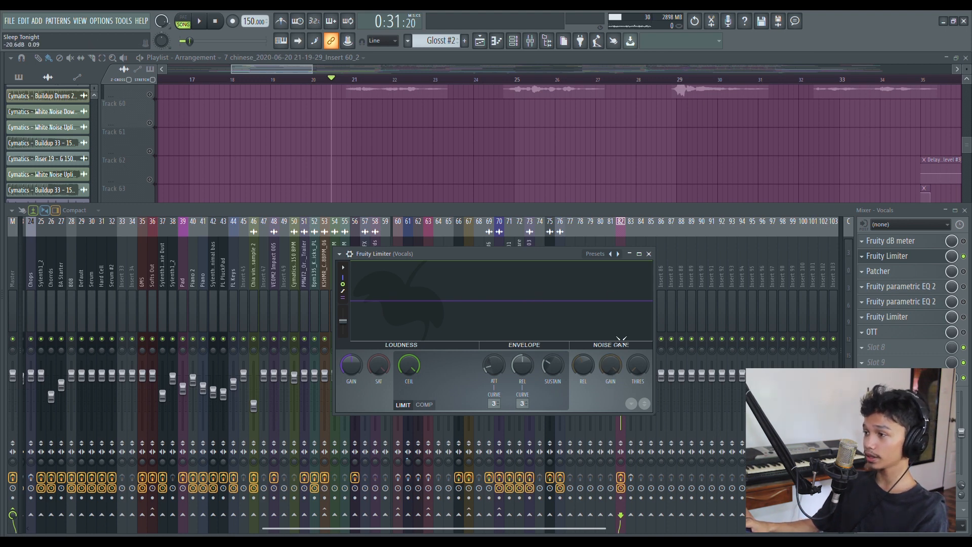
{"action": "left_click_drag", "start_coordinate": [529, 252], "coordinate": [474, 267]}
Set up the limiter's noise gate against the playing vocals with a slightly raised threshold, minimum gain and a longer release
{"action": "key", "text": "space"}
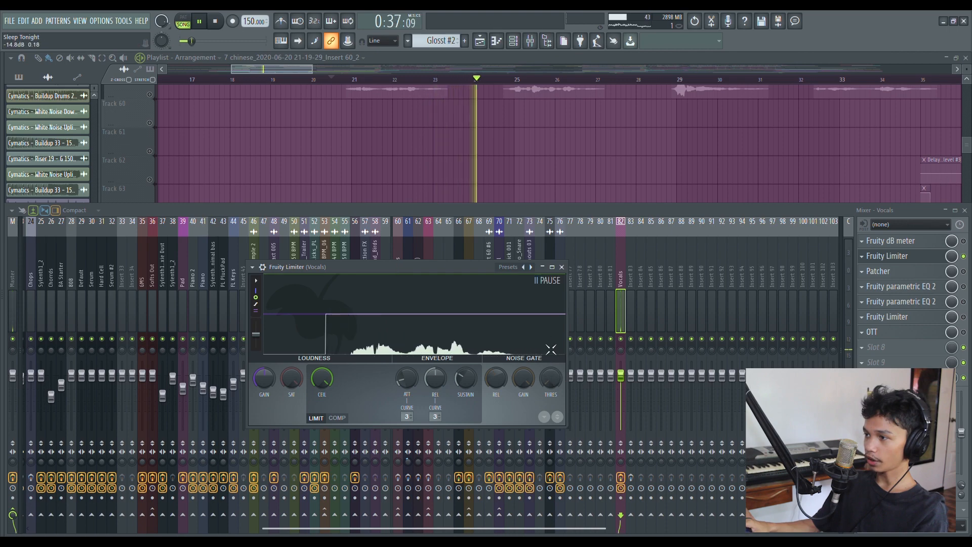
{"action": "key", "text": "space"}
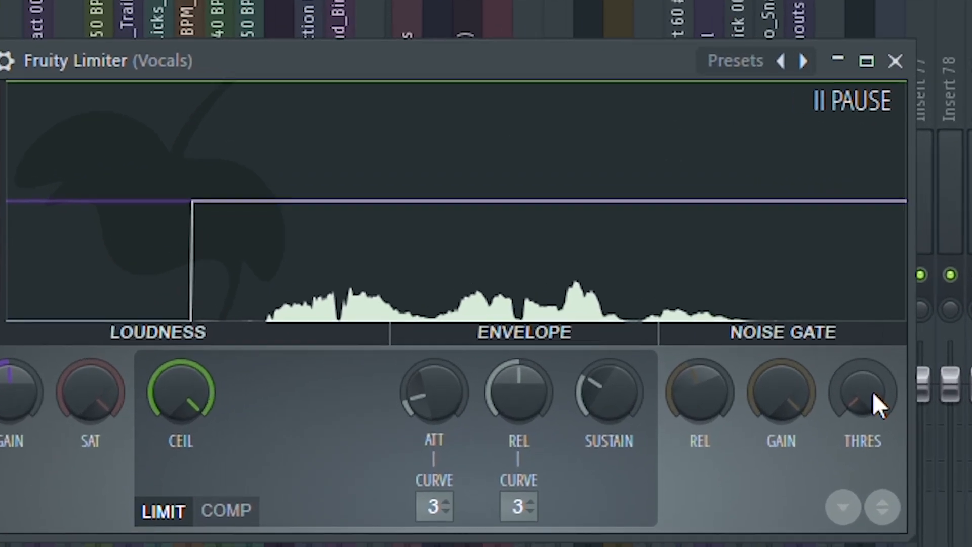
{"action": "left_click_drag", "start_coordinate": [874, 394], "coordinate": [873, 384]}
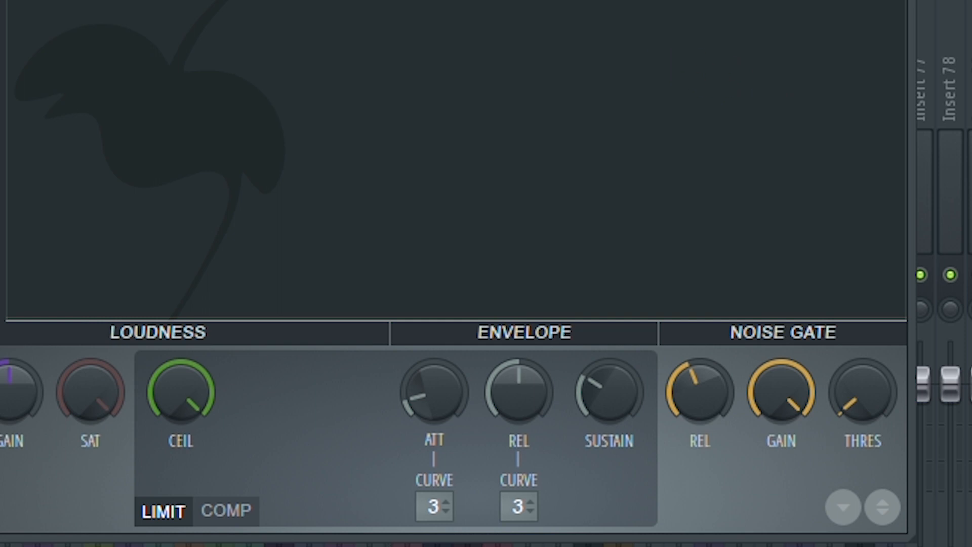
{"action": "key", "text": "space"}
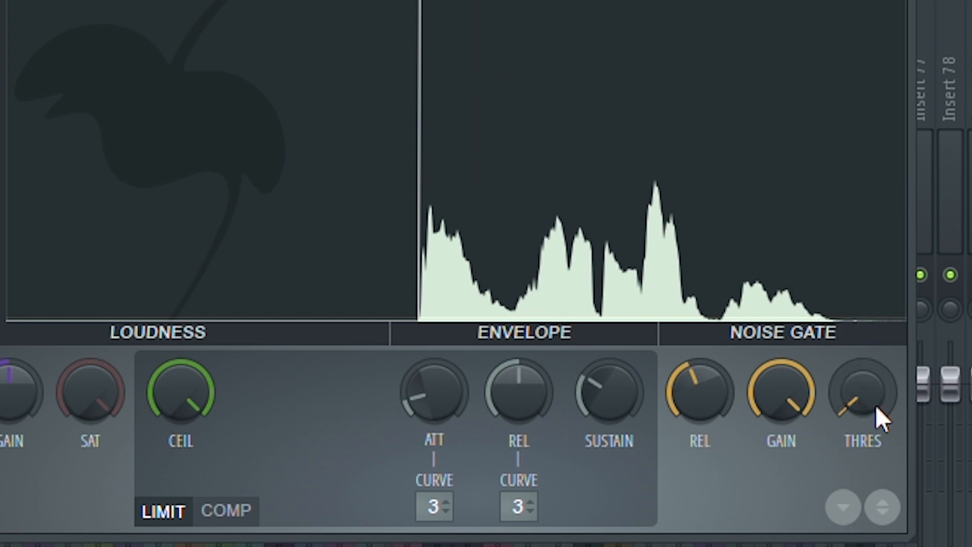
{"action": "left_click_drag", "start_coordinate": [770, 397], "coordinate": [770, 448]}
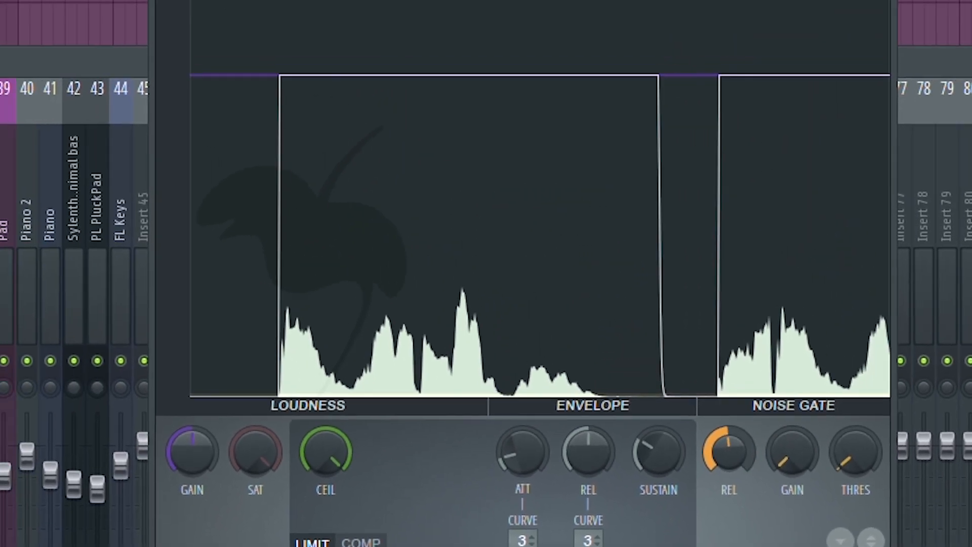
{"action": "left_click_drag", "start_coordinate": [747, 454], "coordinate": [748, 428]}
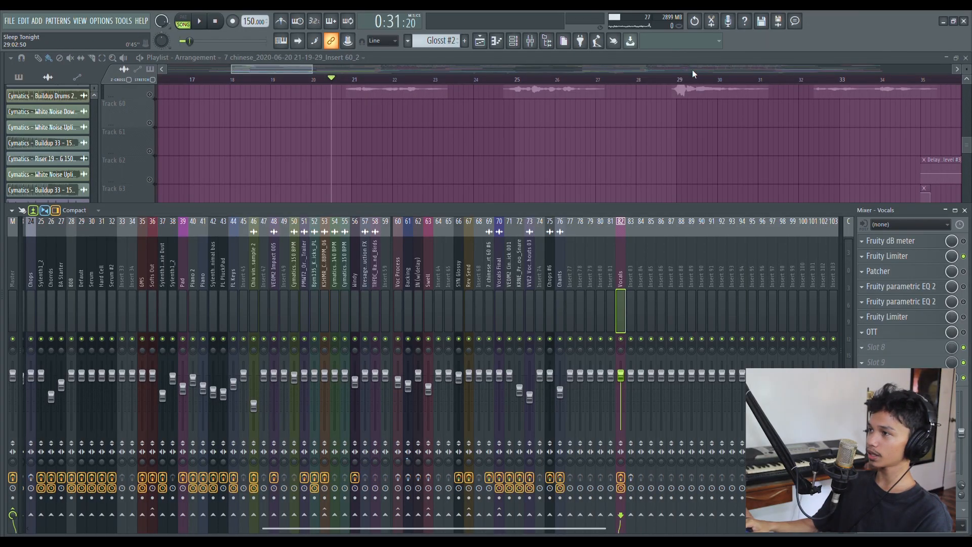
Set the declicking mode of the cleaned vocal clip on track 67 to Generic (bleeding)
{"action": "left_click_drag", "start_coordinate": [692, 69], "coordinate": [676, 111]}
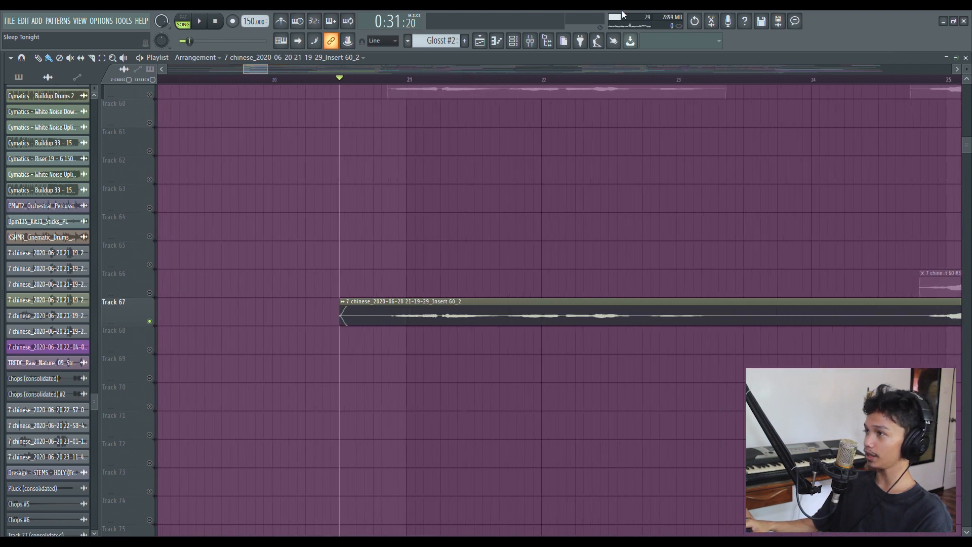
{"action": "left_click", "coordinate": [530, 41]}
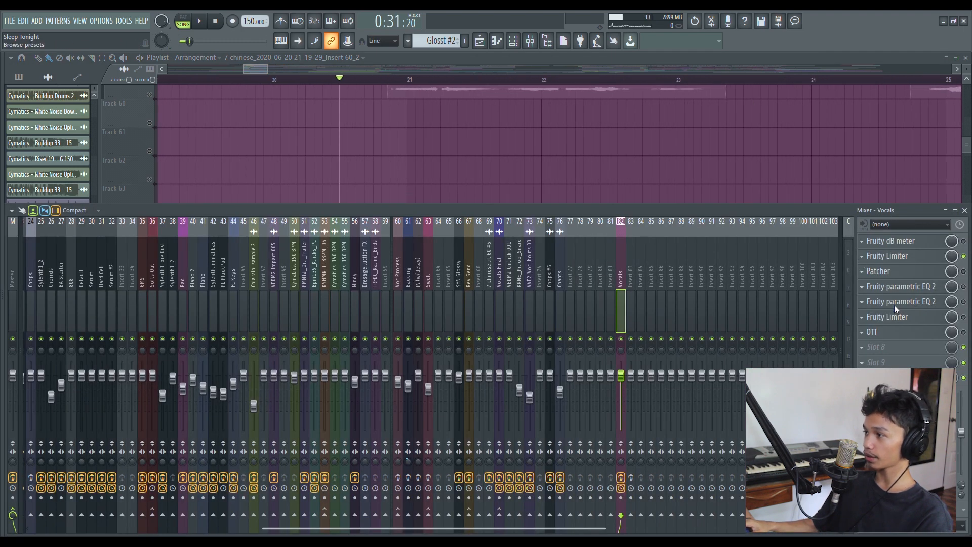
{"action": "left_click", "coordinate": [692, 54]}
{"action": "left_click_drag", "start_coordinate": [688, 68], "coordinate": [687, 86]}
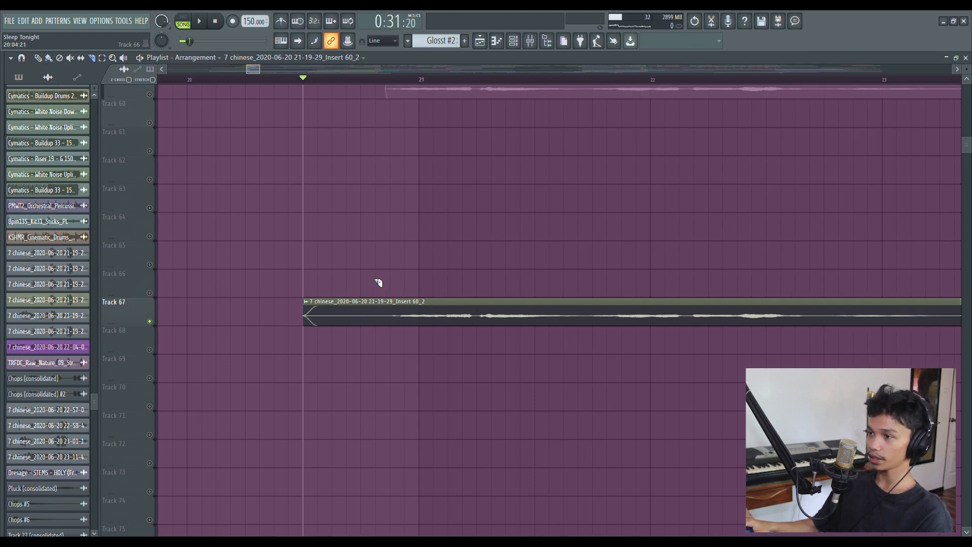
{"action": "double_click", "coordinate": [360, 301]}
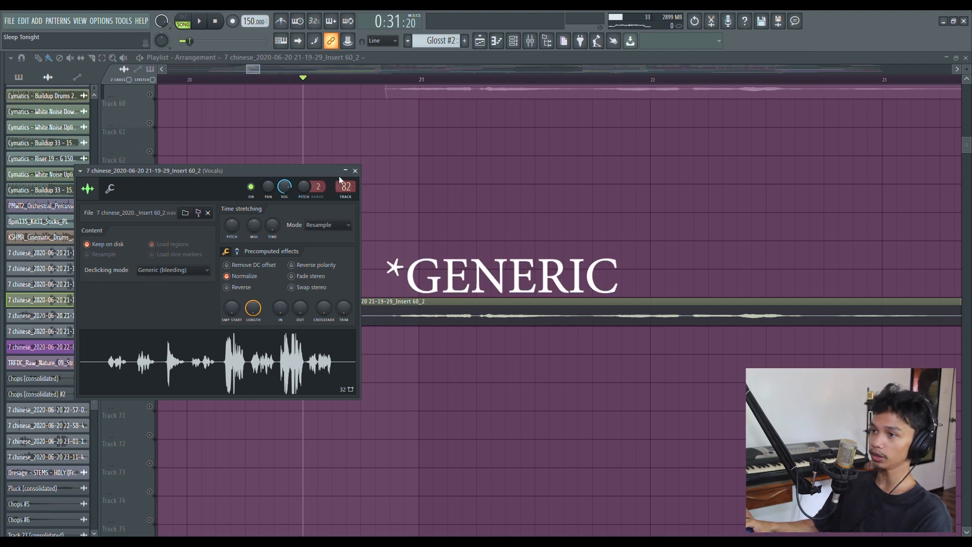
{"action": "left_click", "coordinate": [354, 170]}
Slice away the silence before the first phrase and between the first two phrases of the vocal clip on track 67
{"action": "right_click", "coordinate": [389, 320]}
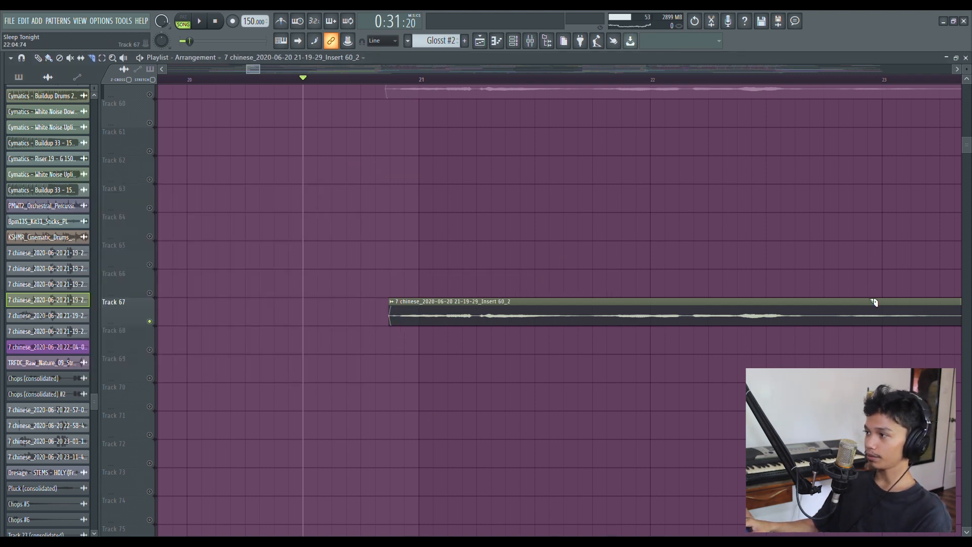
{"action": "scroll", "coordinate": [661, 68], "scroll_direction": "down", "scroll_amount": 2}
{"action": "left_click_drag", "start_coordinate": [968, 74], "coordinate": [601, 294]}
{"action": "scroll", "coordinate": [583, 255], "scroll_direction": "down", "scroll_amount": 3}
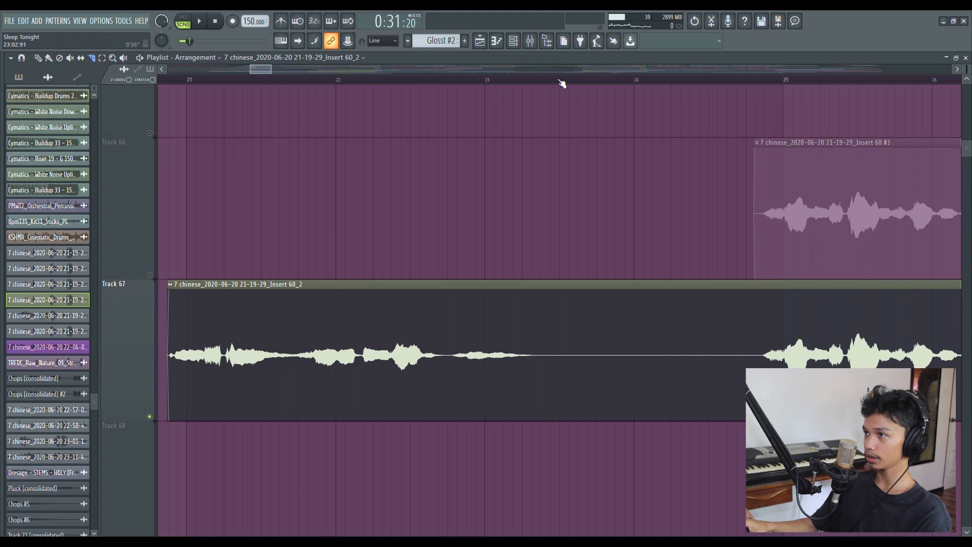
{"action": "scroll", "coordinate": [561, 84], "scroll_direction": "up", "scroll_amount": 2}
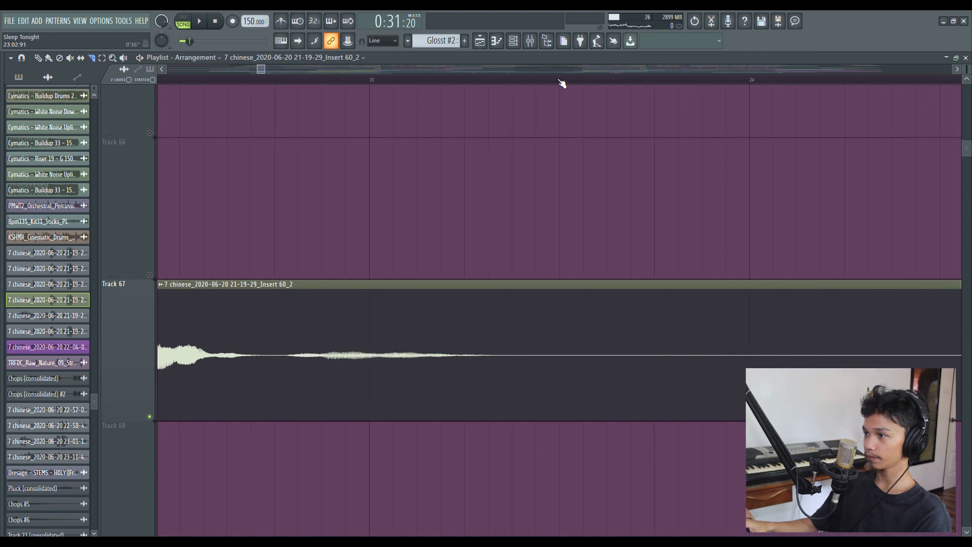
{"action": "left_click", "coordinate": [531, 368]}
{"action": "right_click", "coordinate": [837, 357]}
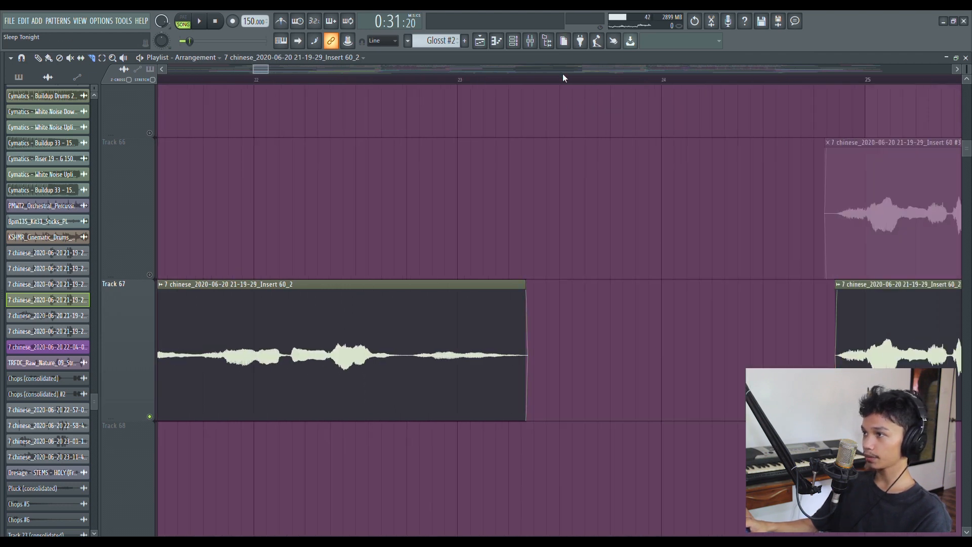
Slice away the silence between the second and third phrases of the vocal clip on track 67
{"action": "scroll", "coordinate": [509, 231], "scroll_direction": "down", "scroll_amount": 2}
{"action": "left_click_drag", "start_coordinate": [250, 70], "coordinate": [249, 70]}
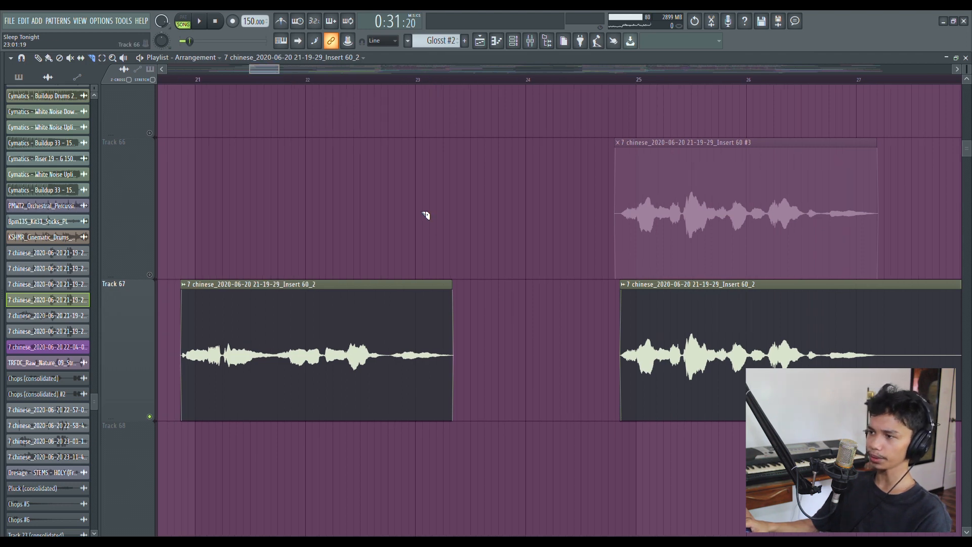
{"action": "left_click", "coordinate": [174, 81]}
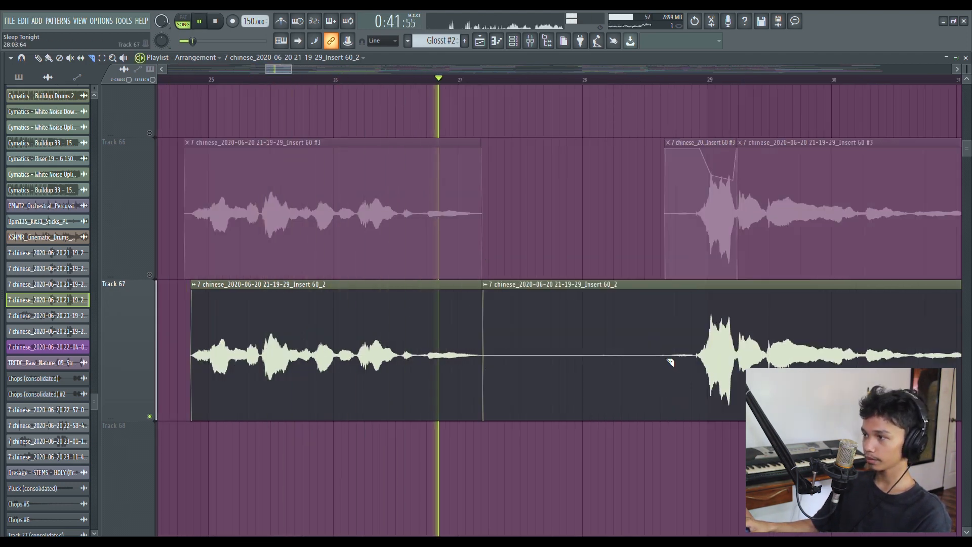
{"action": "right_click", "coordinate": [663, 386]}
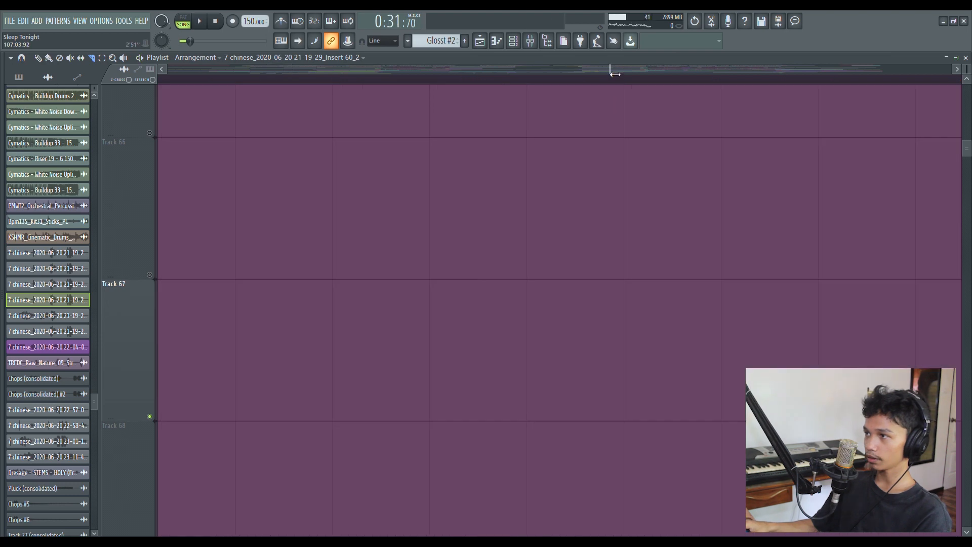
Audition the quiet breath at the start of the third phrase on track 67 and mark its time range
{"action": "left_click_drag", "start_coordinate": [615, 75], "coordinate": [310, 74]}
{"action": "scroll", "coordinate": [428, 304], "scroll_direction": "up", "scroll_amount": 8}
{"action": "scroll", "coordinate": [492, 73], "scroll_direction": "up", "scroll_amount": 3}
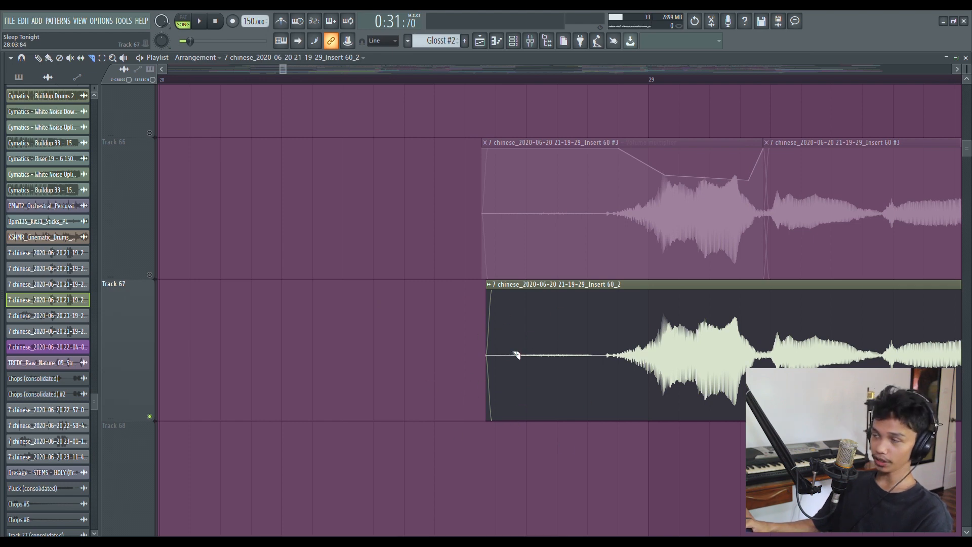
{"action": "left_click", "coordinate": [495, 80]}
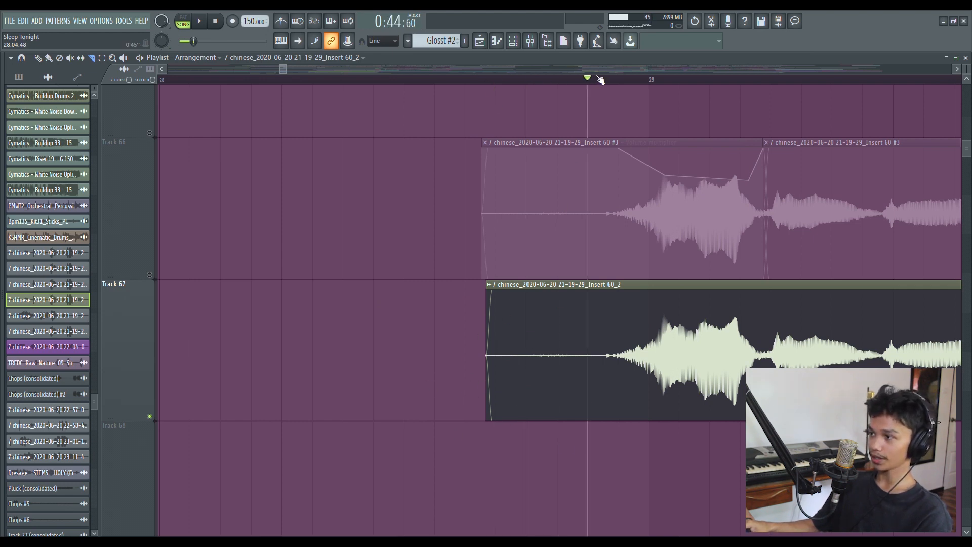
{"action": "left_click_drag", "start_coordinate": [606, 83], "coordinate": [492, 91]}
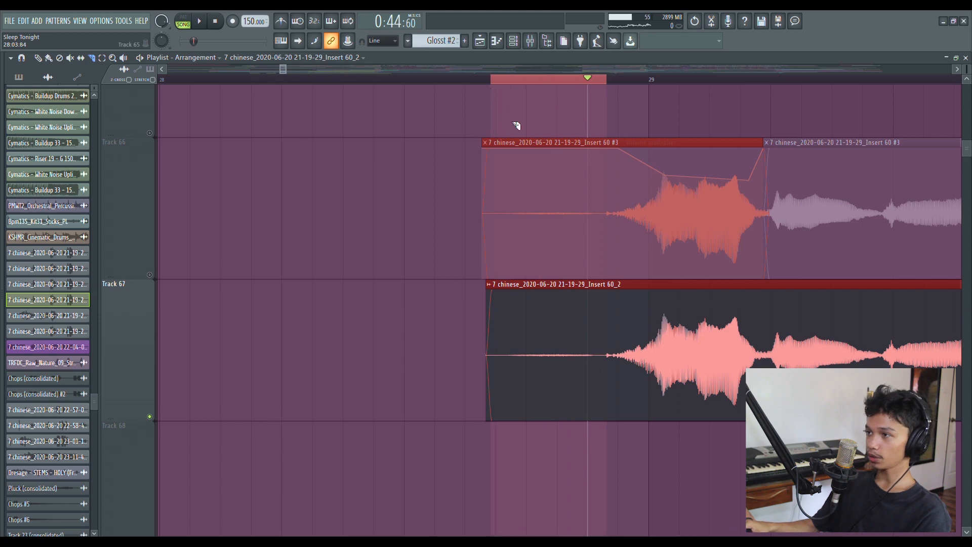
{"action": "left_click", "coordinate": [534, 100], "text": "ctrl"}
{"action": "left_click", "coordinate": [554, 85], "text": "ctrl"}
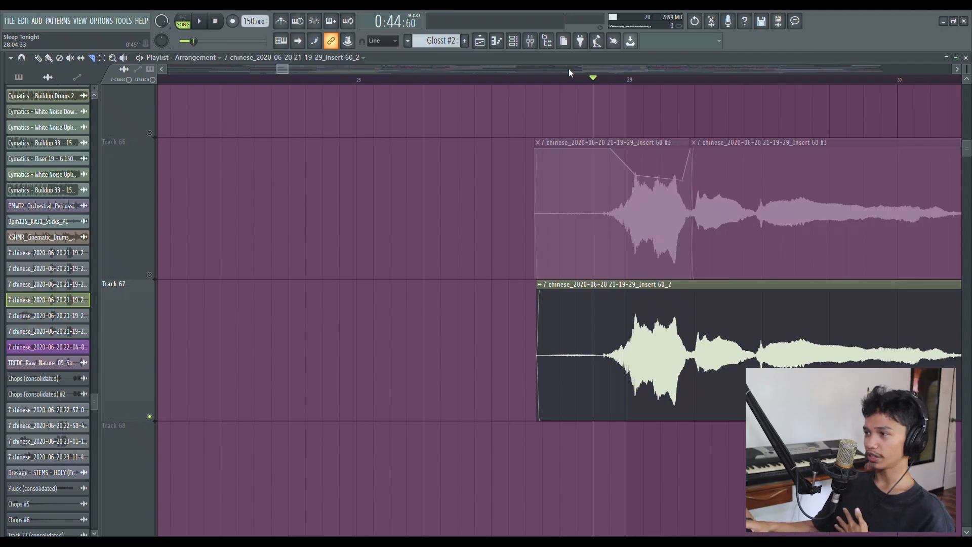
Play the vocal on track 67 from the start of the third phrase
{"action": "left_click_drag", "start_coordinate": [280, 70], "coordinate": [280, 85]}
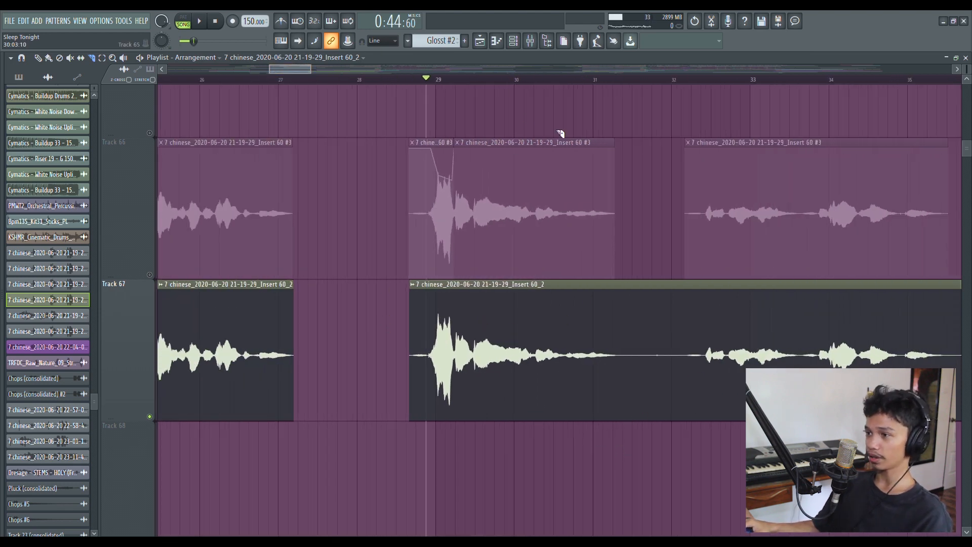
{"action": "left_click", "coordinate": [405, 80]}
{"action": "key", "text": "space"}
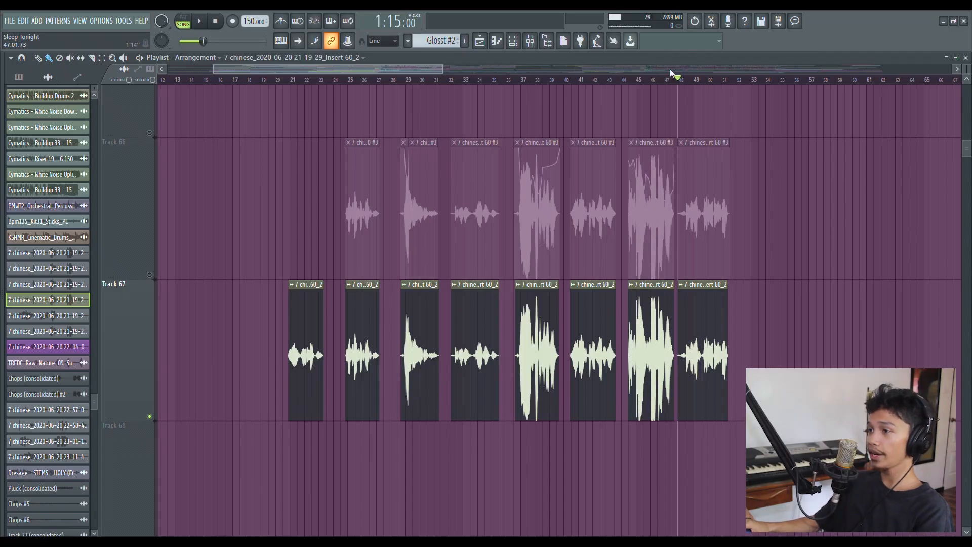
Switch the audible vocal from the single clip on track 65 to the sliced phrases on track 66
{"action": "scroll", "coordinate": [443, 70], "scroll_direction": "up", "scroll_amount": 1}
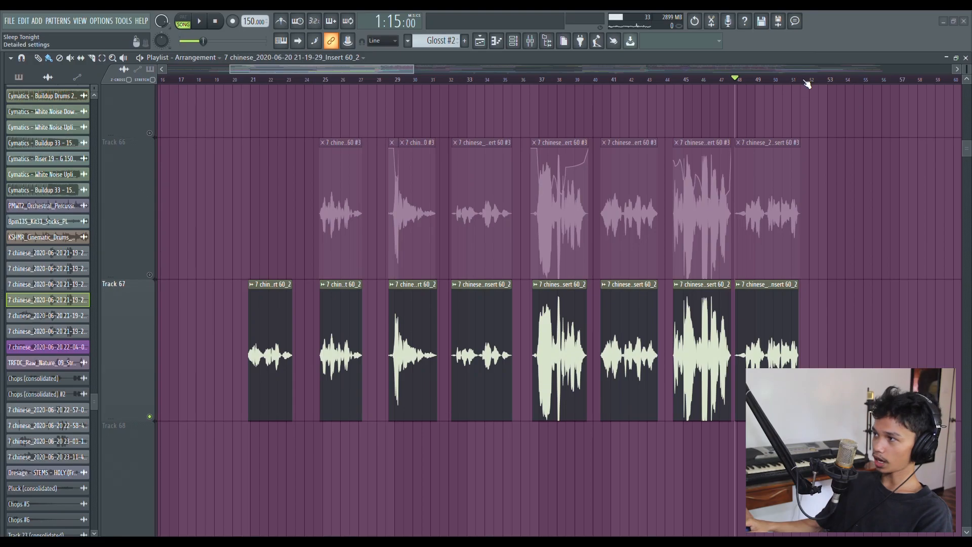
{"action": "scroll", "coordinate": [664, 66], "scroll_direction": "up", "scroll_amount": 3}
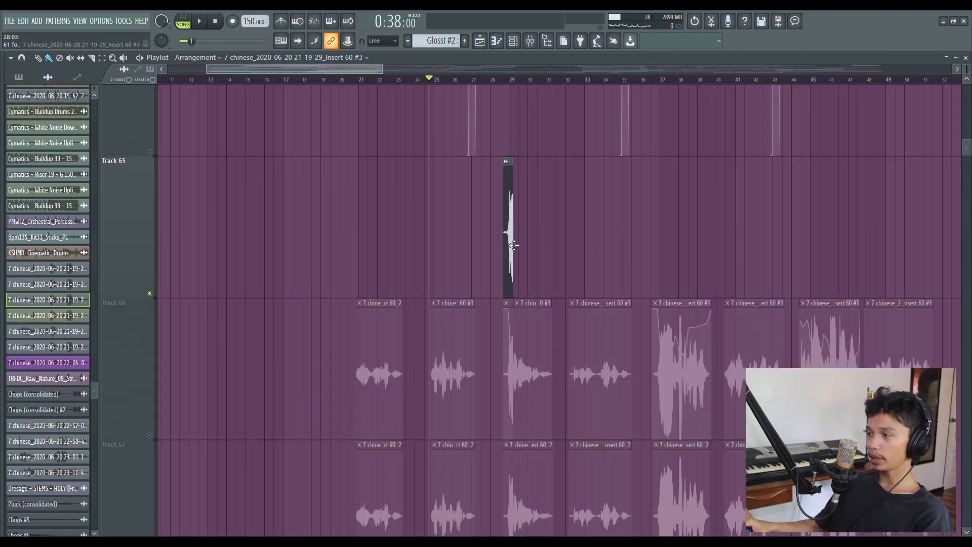
{"action": "left_click", "coordinate": [152, 287]}
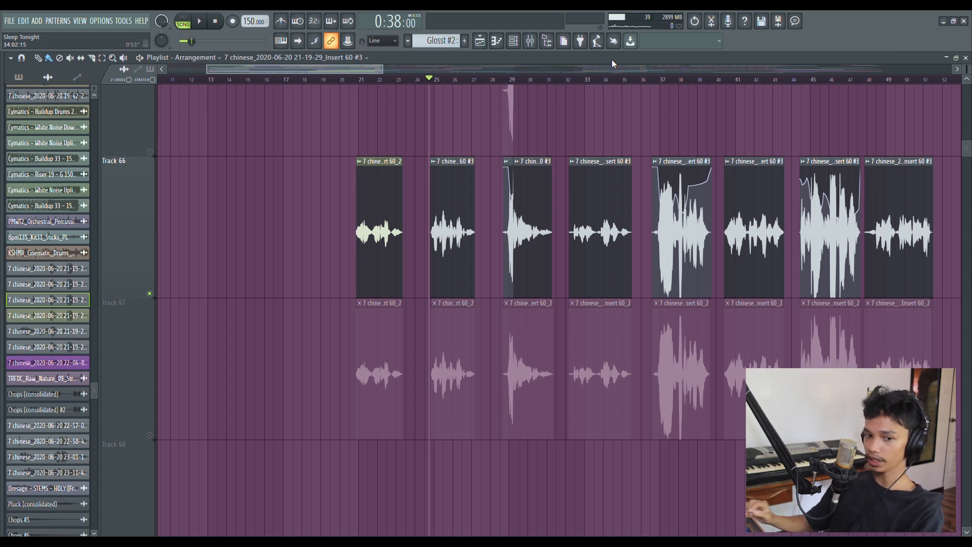
{"action": "scroll", "coordinate": [599, 129], "scroll_direction": "up", "scroll_amount": 1}
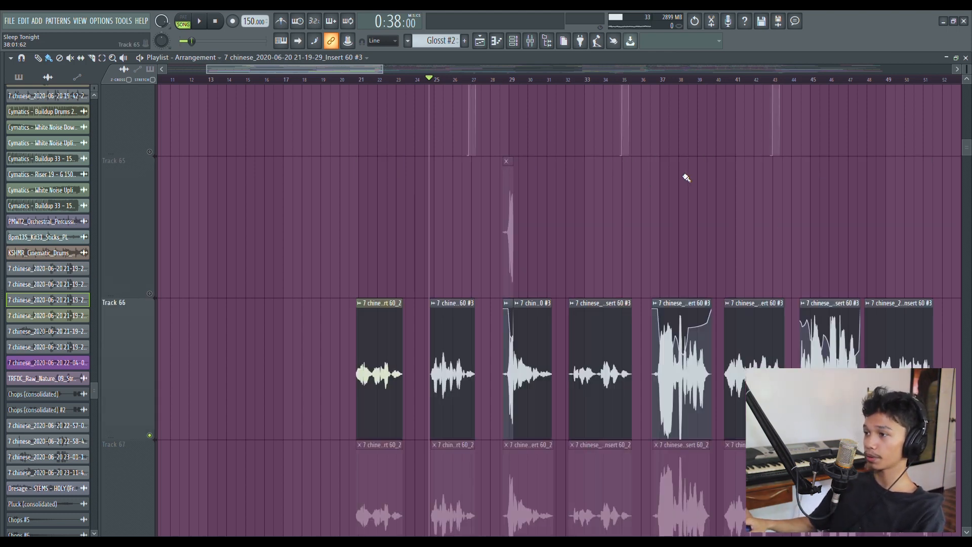
Slice the vocal clip on track 9 just before and just after the loud syllable between bars 16 and 17
{"action": "scroll", "coordinate": [469, 76], "scroll_direction": "up", "scroll_amount": 5}
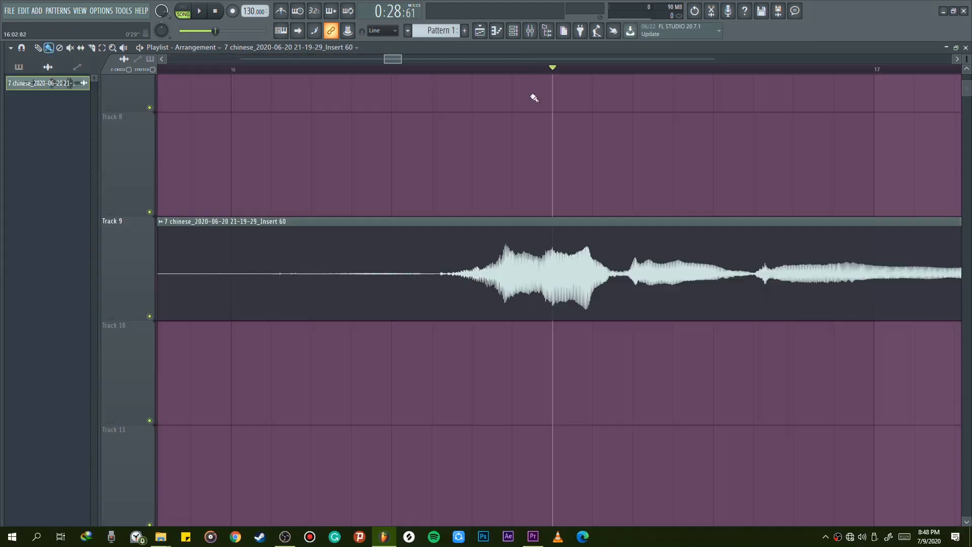
{"action": "left_click", "coordinate": [433, 289]}
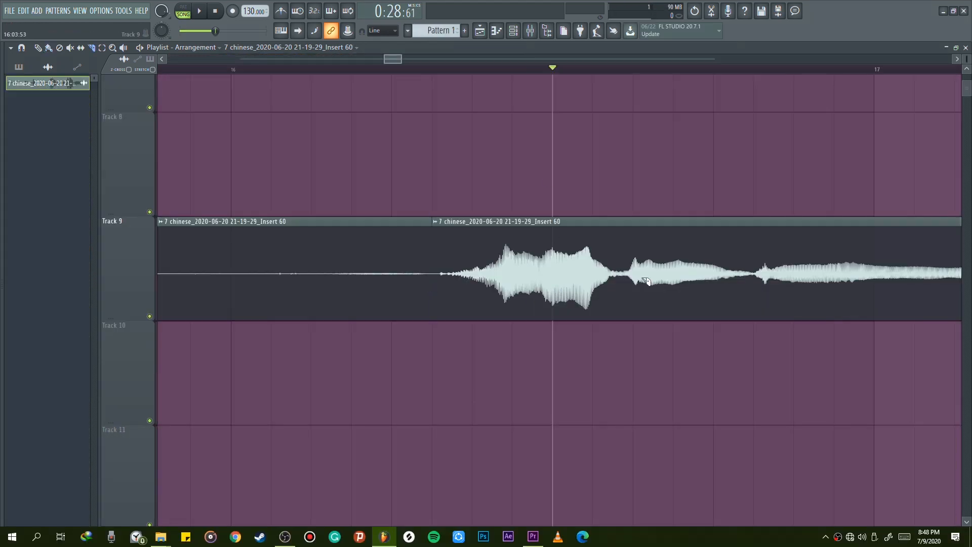
{"action": "left_click", "coordinate": [628, 277]}
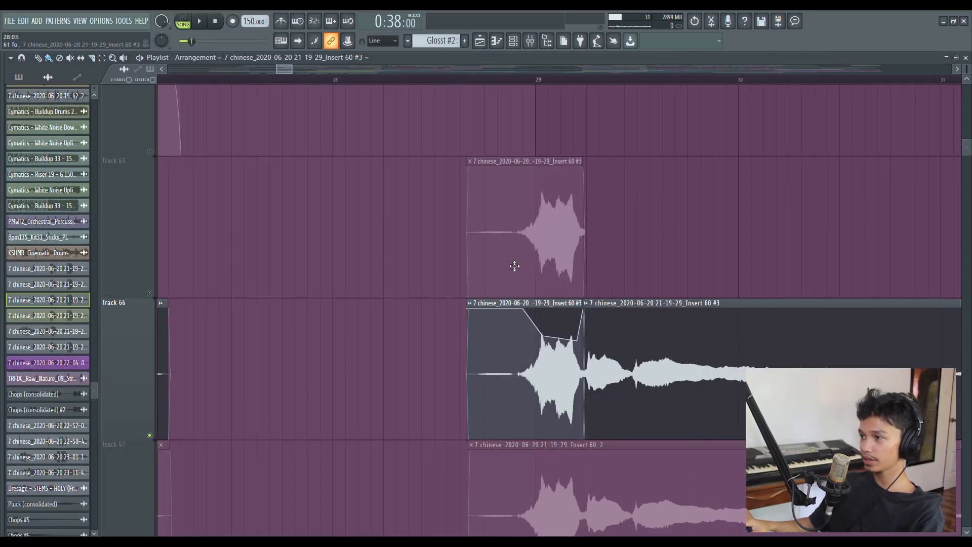
Create a volume automation for the sliced loud clip and dip its envelope across the loud syllable
{"action": "right_click", "coordinate": [150, 293]}
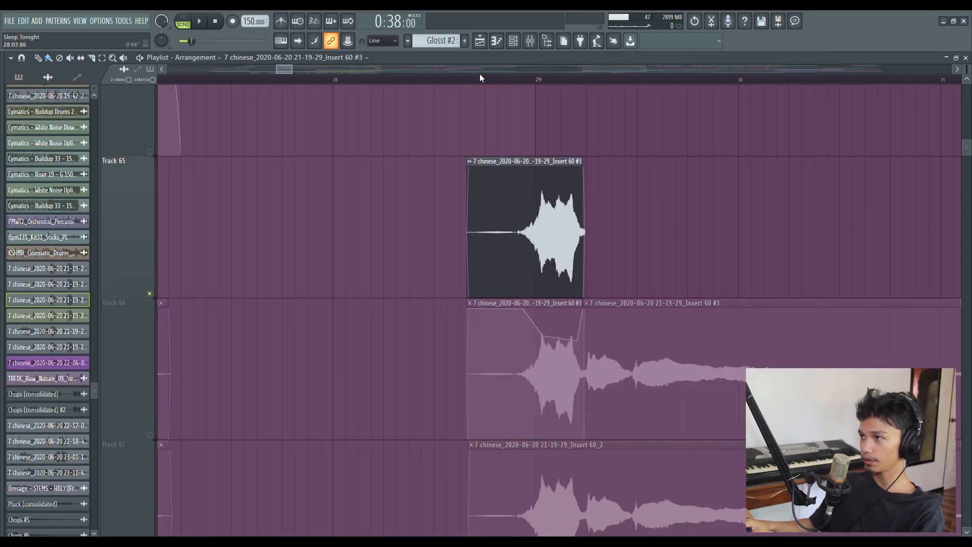
{"action": "scroll", "coordinate": [473, 70], "scroll_direction": "up", "scroll_amount": 2}
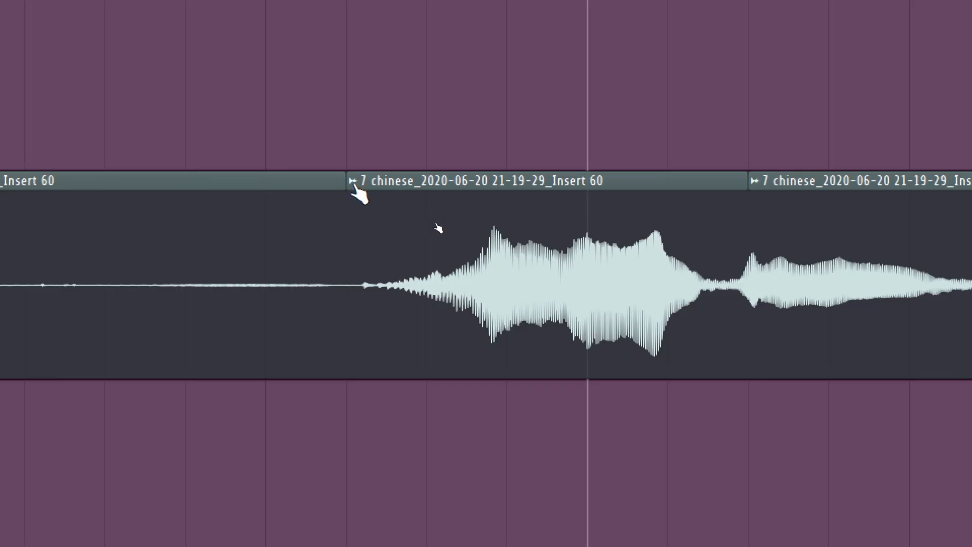
{"action": "left_click", "coordinate": [354, 182]}
{"action": "mouse_move", "coordinate": [579, 336]}
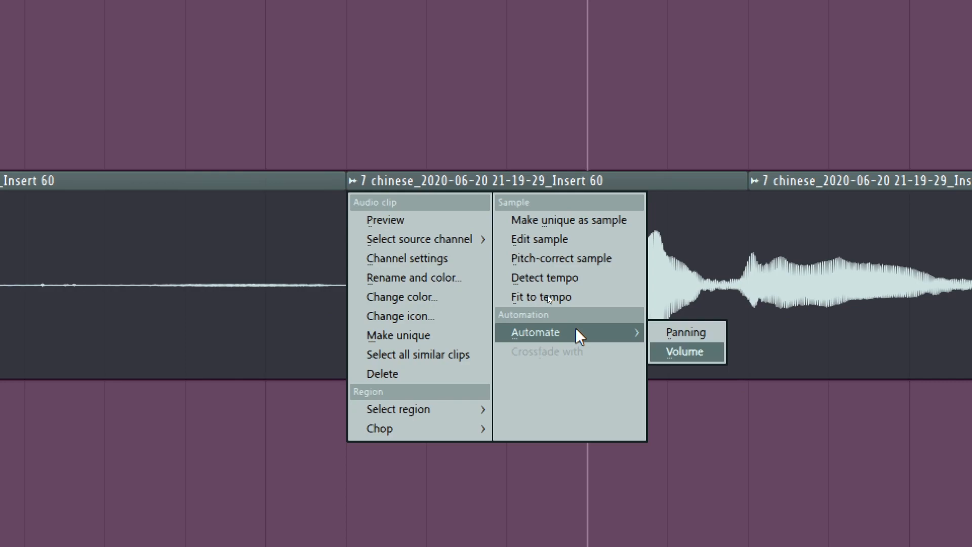
{"action": "left_click", "coordinate": [688, 350]}
{"action": "left_click_drag", "start_coordinate": [526, 181], "coordinate": [530, 196]}
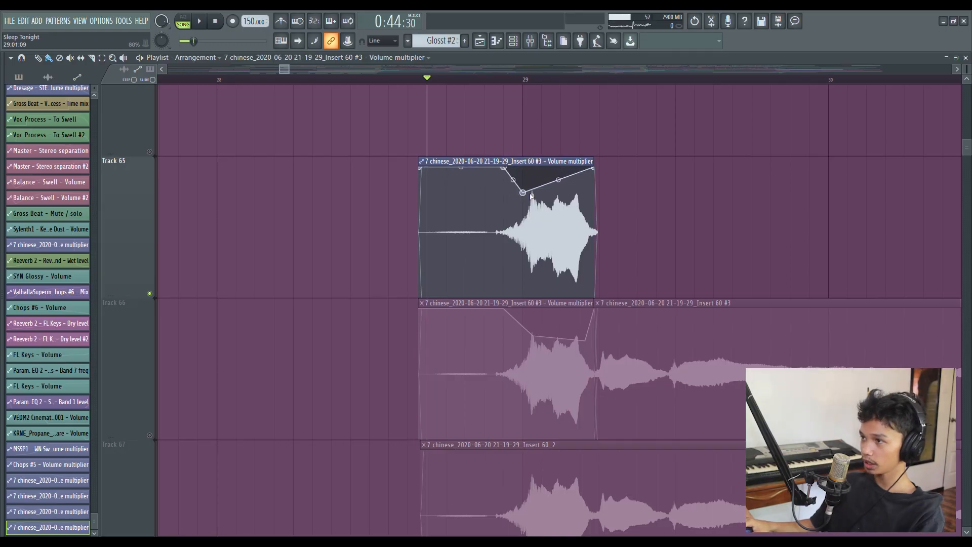
{"action": "right_click", "coordinate": [580, 193]}
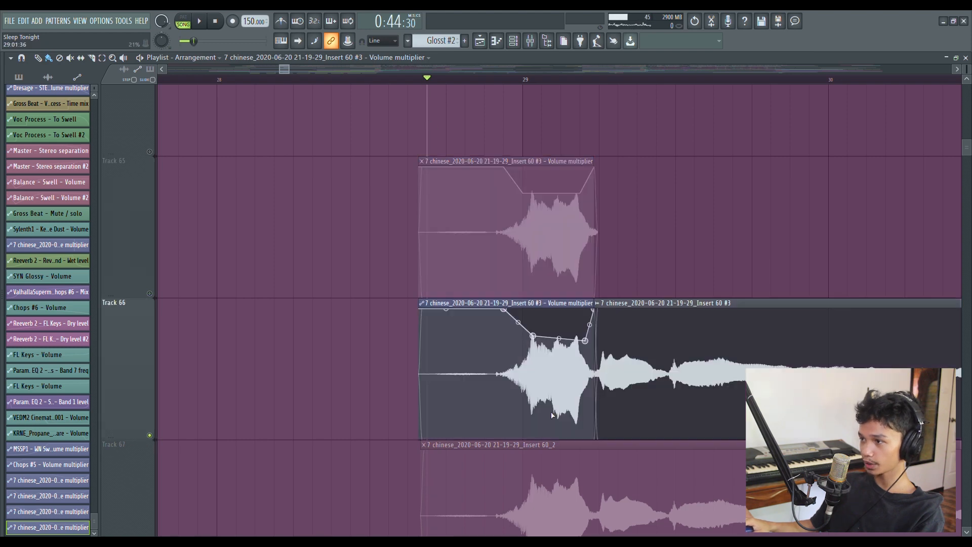
Play back the volume-automated third phrase on track 66
{"action": "key", "text": "space"}
{"action": "scroll", "coordinate": [597, 235], "scroll_direction": "down", "scroll_amount": 1}
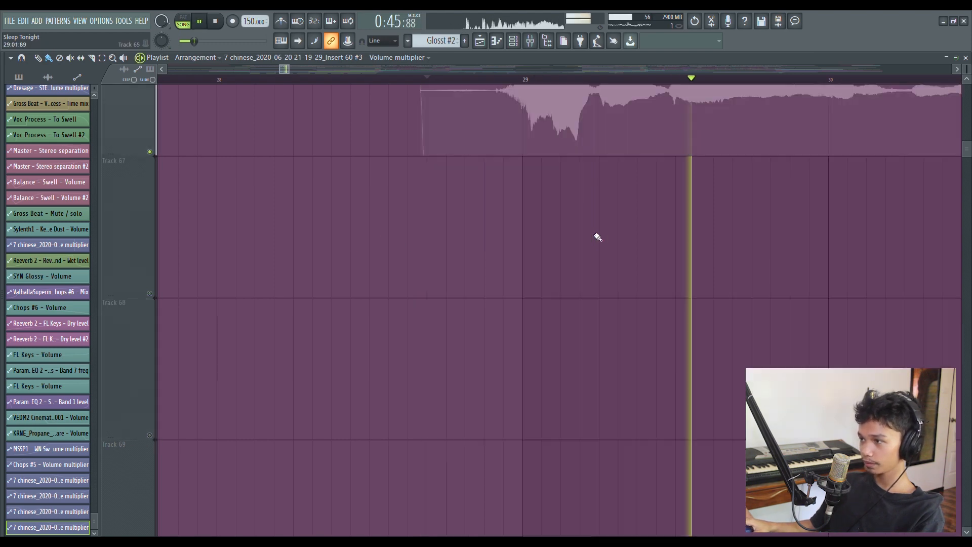
{"action": "scroll", "coordinate": [548, 70], "scroll_direction": "down", "scroll_amount": 5}
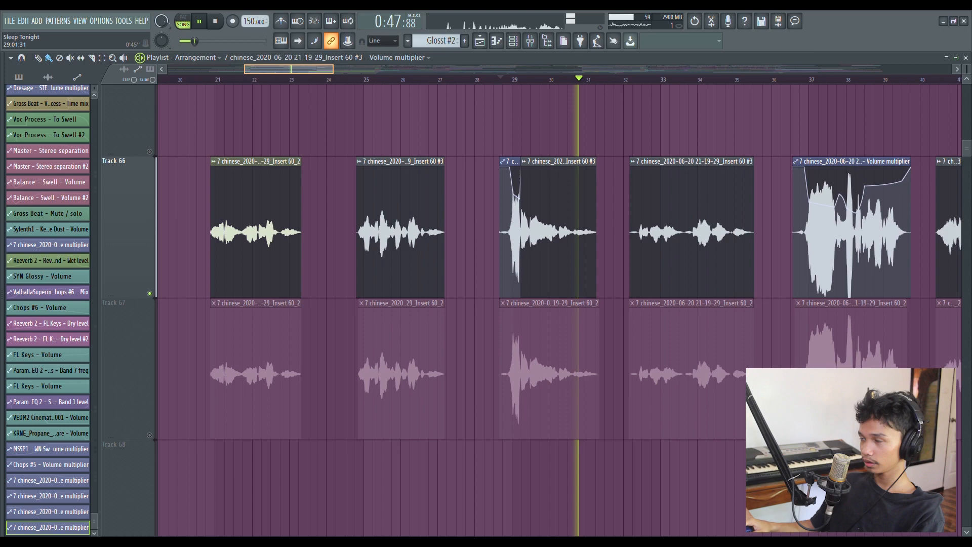
{"action": "key", "text": "space"}
Add a Fruity dB meter to the first effect slot of the Master mixer track and move its window clear
{"action": "left_click", "coordinate": [530, 41]}
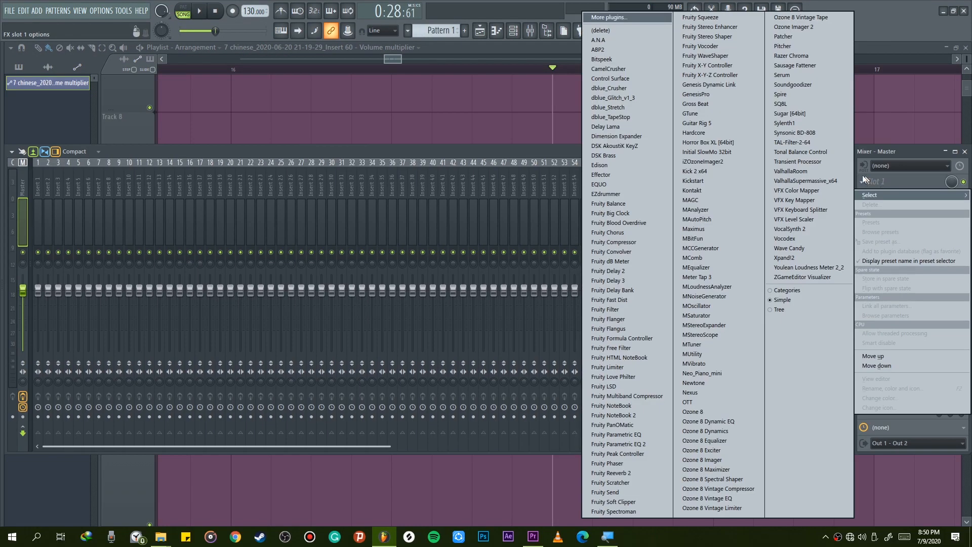
{"action": "left_click", "coordinate": [619, 262]}
{"action": "left_click_drag", "start_coordinate": [63, 123], "coordinate": [418, 152]}
{"action": "left_click_drag", "start_coordinate": [449, 296], "coordinate": [456, 310]}
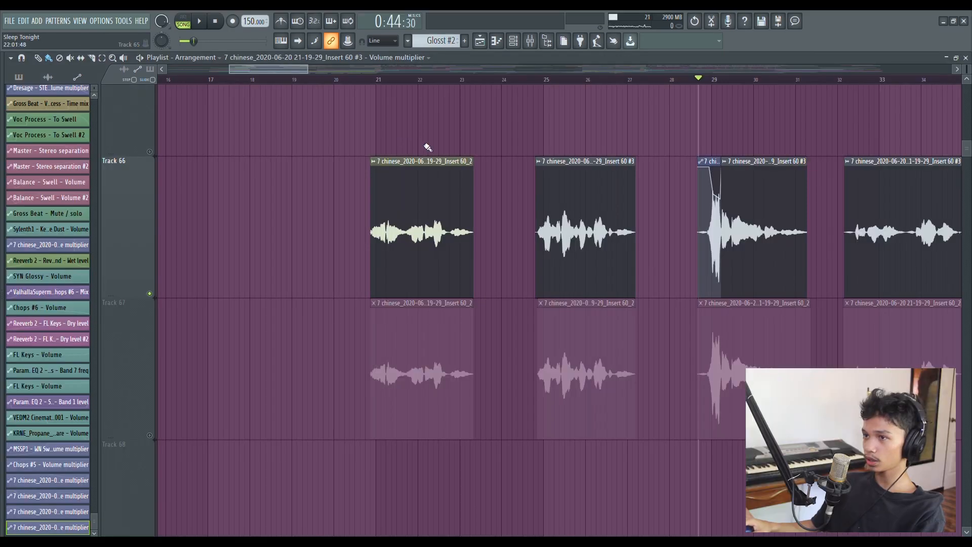
Play the first vocal phrase on track 66 and check its level on the Master's Fruity dB meter
{"action": "scroll", "coordinate": [369, 81], "scroll_direction": "up", "scroll_amount": 1}
{"action": "left_click", "coordinate": [368, 80]}
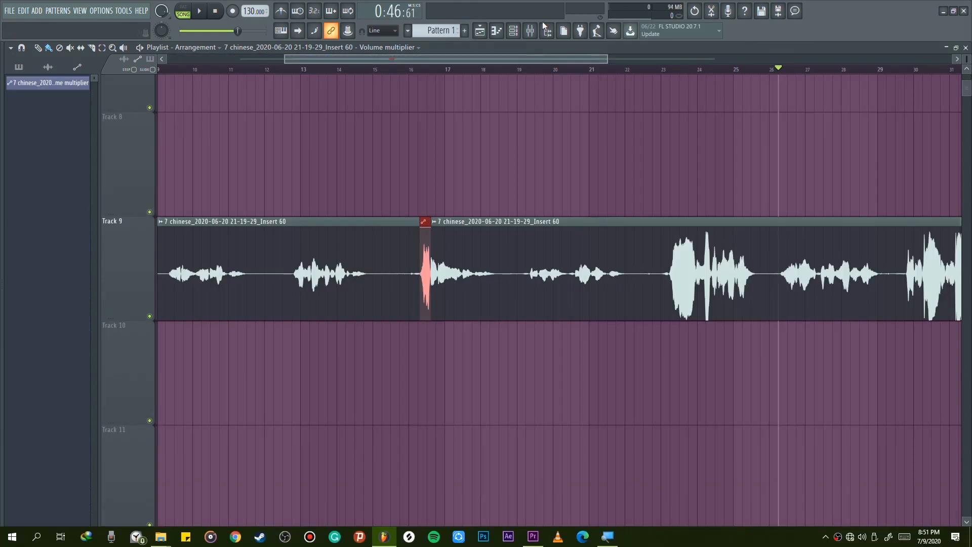
{"action": "left_click", "coordinate": [530, 31]}
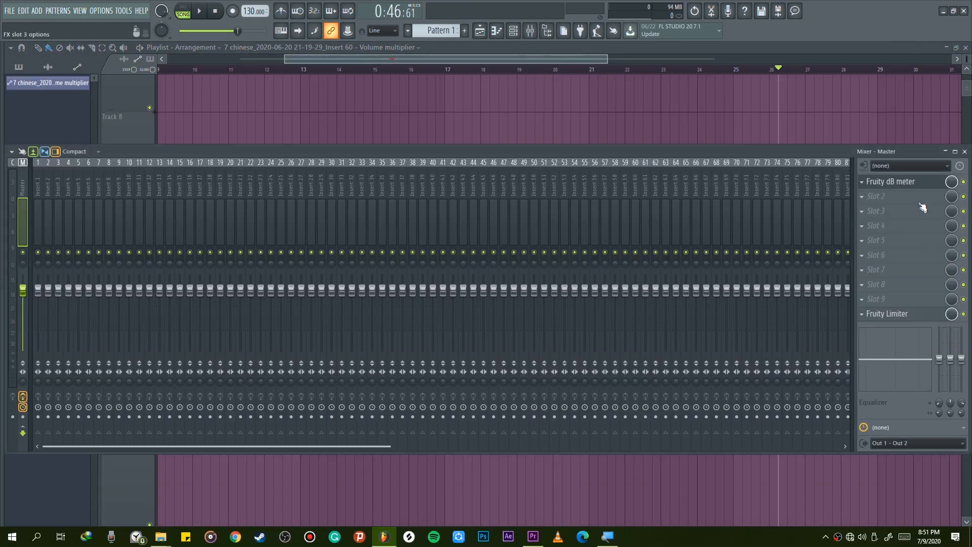
{"action": "left_click", "coordinate": [922, 186]}
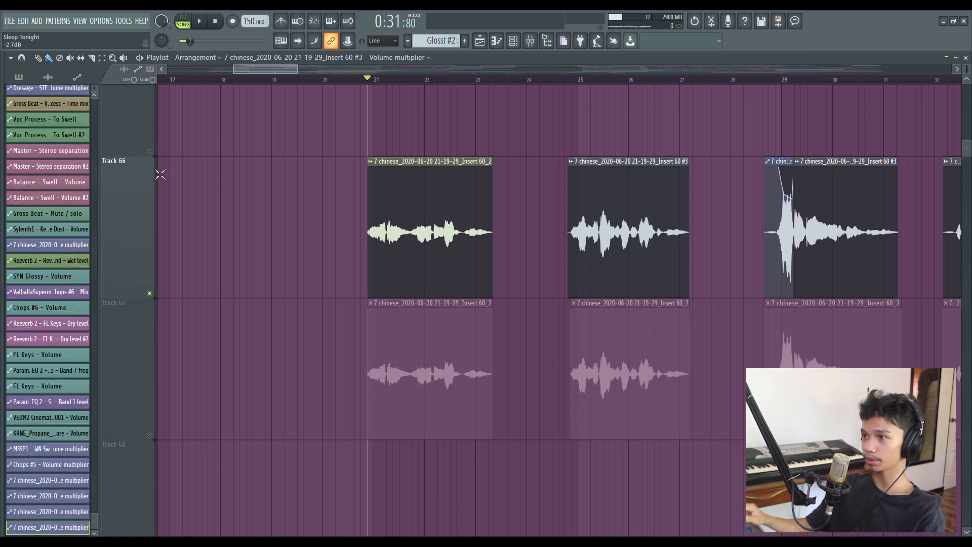
{"action": "key", "text": "space"}
{"action": "key", "text": "space"}
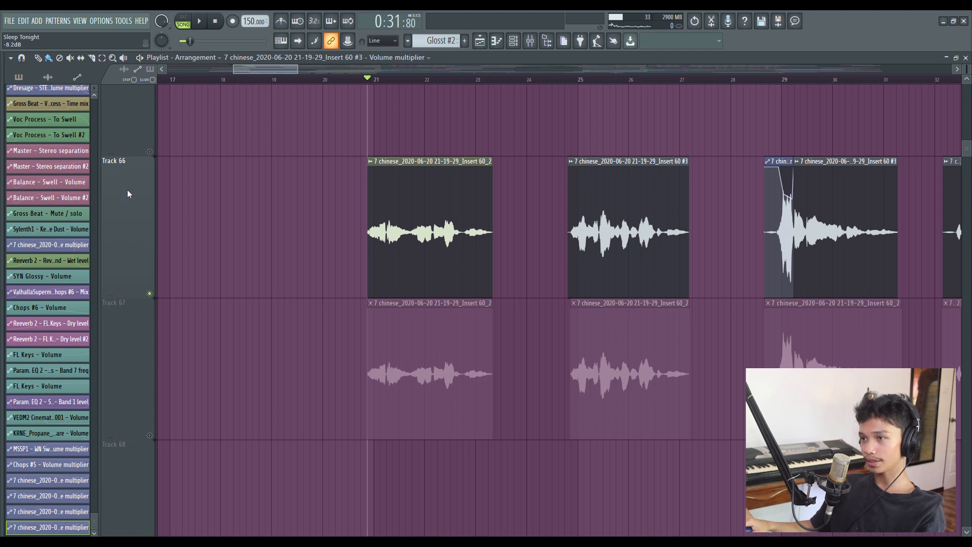
Place the playhead just before the third vocal phrase on track 66 to check its level
{"action": "scroll", "coordinate": [162, 201], "scroll_direction": "right", "scroll_amount": 2}
{"action": "scroll", "coordinate": [488, 86], "scroll_direction": "right", "scroll_amount": 4}
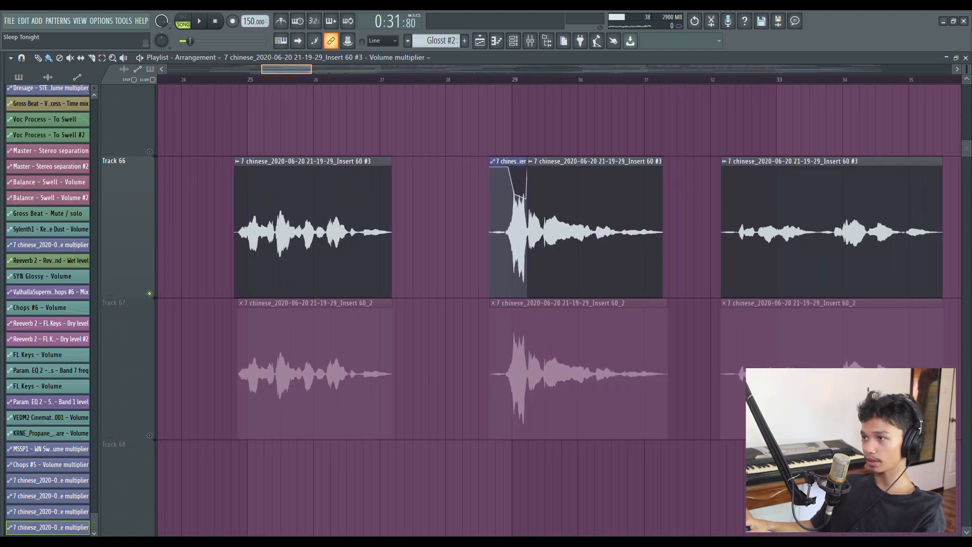
{"action": "left_click", "coordinate": [479, 81]}
{"action": "scroll", "coordinate": [557, 81], "scroll_direction": "up", "scroll_amount": 3}
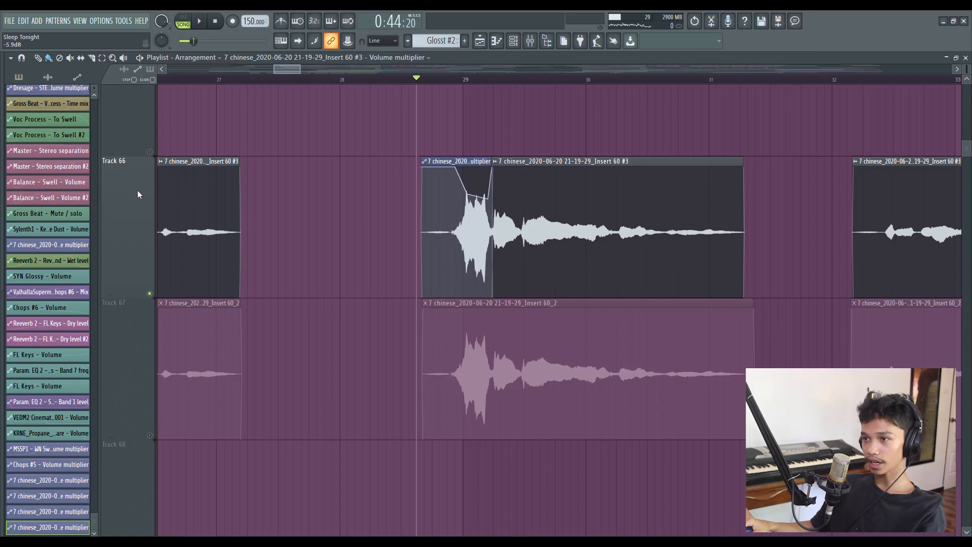
Compare the third phrase without and with its volume automation by moving the automation clip to track 65 and back
{"action": "left_click_drag", "start_coordinate": [460, 105], "coordinate": [454, 97]}
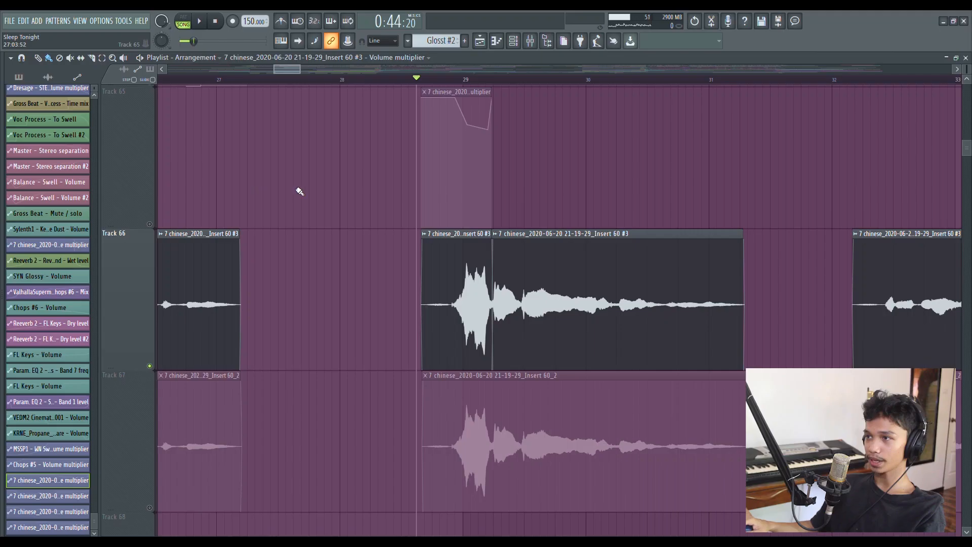
{"action": "left_click_drag", "start_coordinate": [476, 93], "coordinate": [476, 234]}
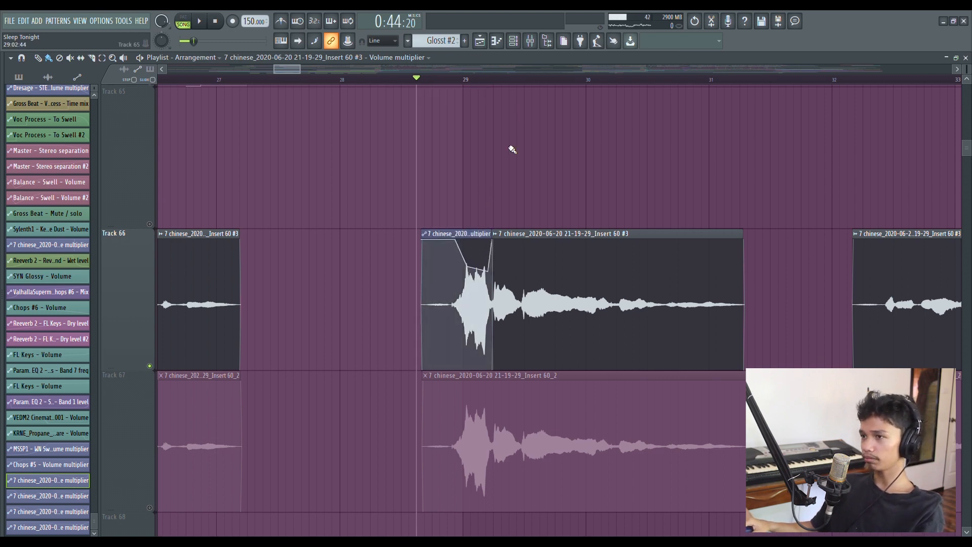
{"action": "key", "text": "space"}
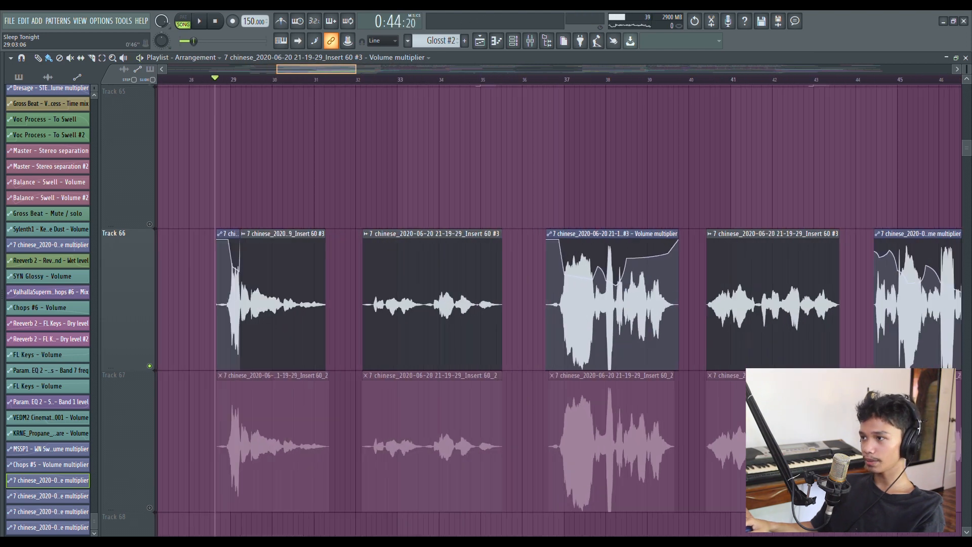
Play the vocal phrase at bar 37 on track 66 with its volume automation, and move the automation clip to track 65 for comparison
{"action": "scroll", "coordinate": [325, 214], "scroll_direction": "up", "scroll_amount": 3}
{"action": "left_click", "coordinate": [450, 82]}
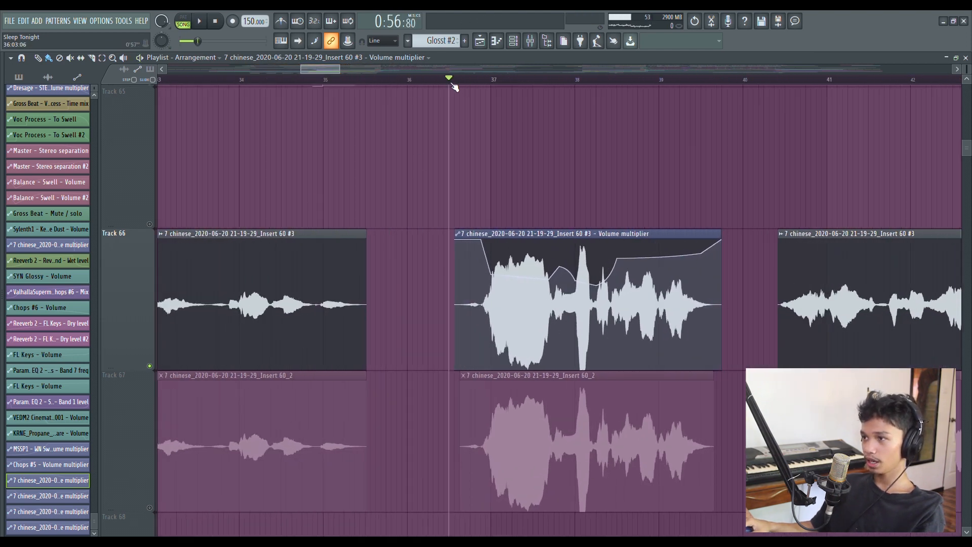
{"action": "scroll", "coordinate": [454, 75], "scroll_direction": "up", "scroll_amount": 1}
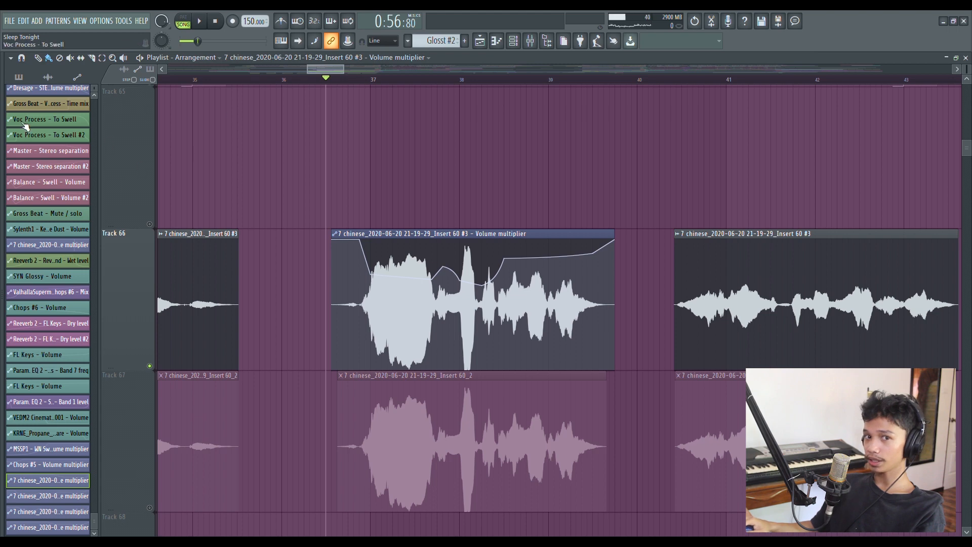
{"action": "key", "text": "space"}
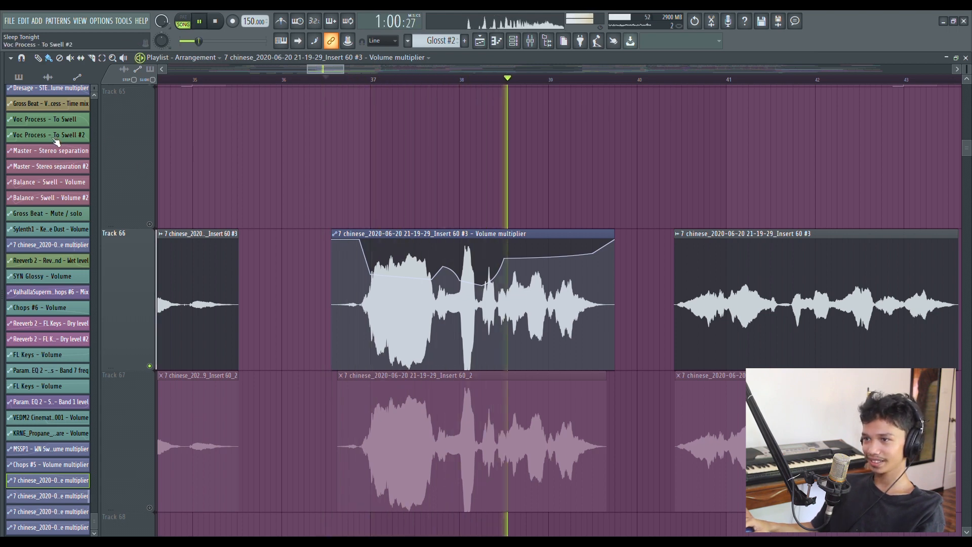
{"action": "key", "text": "space"}
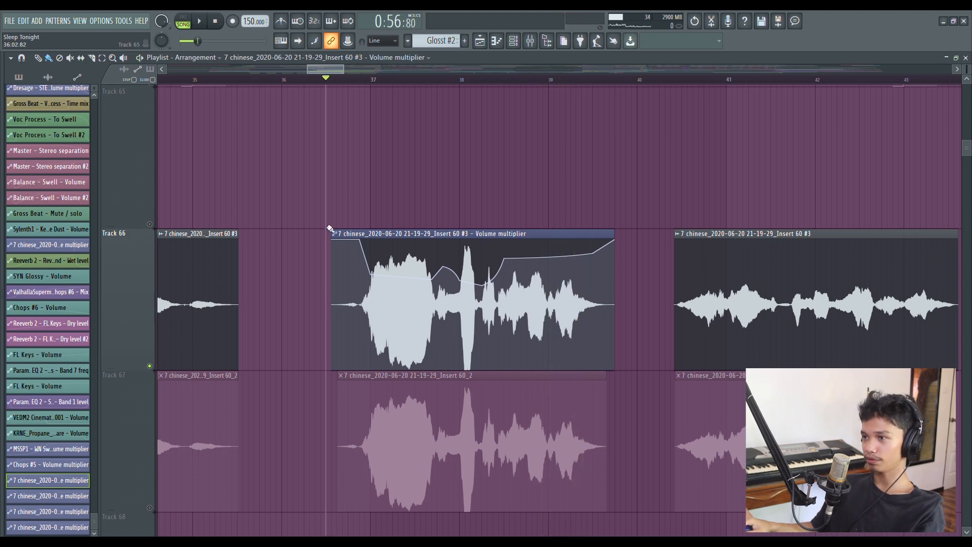
{"action": "left_click_drag", "start_coordinate": [368, 234], "coordinate": [365, 135]}
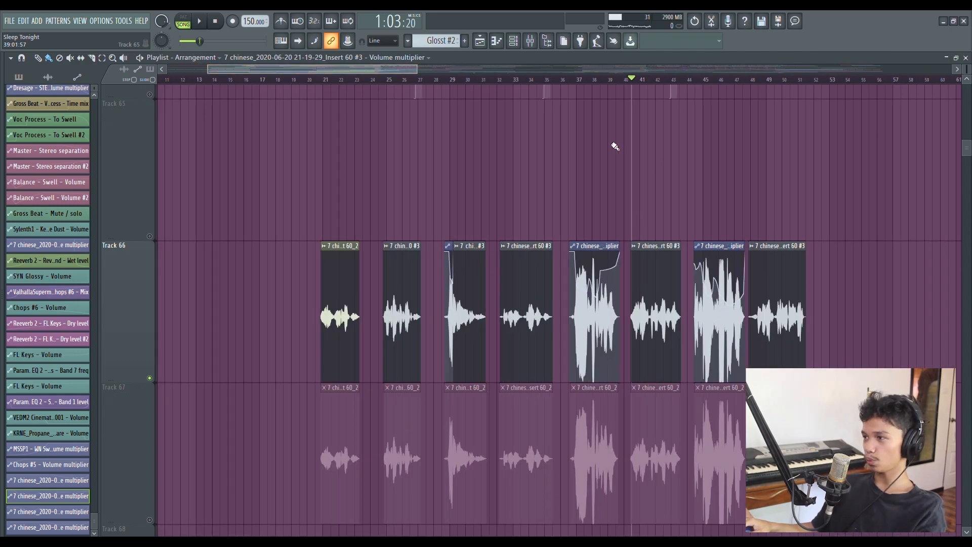
Examine the volume automation curve over the loud vocal phrase around bar 45 on track 66
{"action": "scroll", "coordinate": [637, 68], "scroll_direction": "up", "scroll_amount": 8}
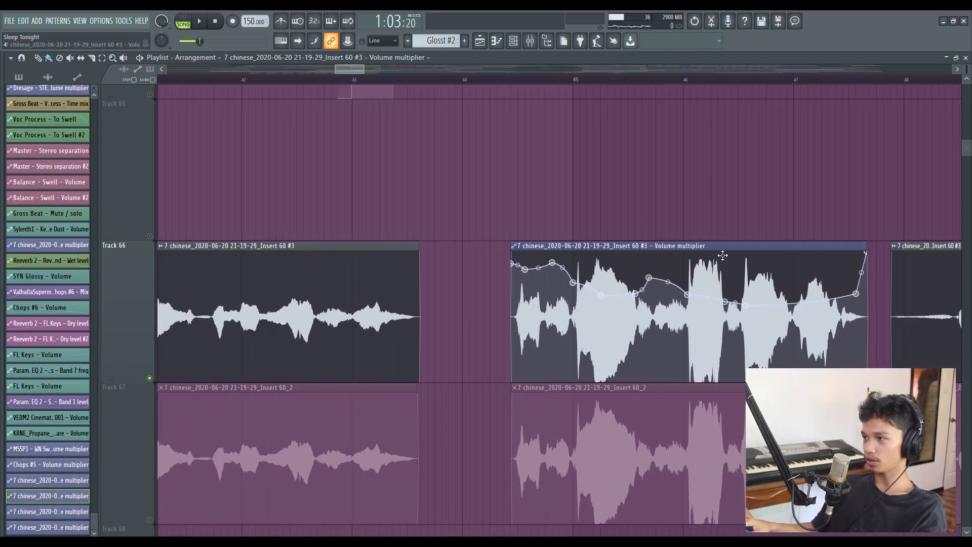
{"action": "scroll", "coordinate": [539, 59], "scroll_direction": "down", "scroll_amount": 8}
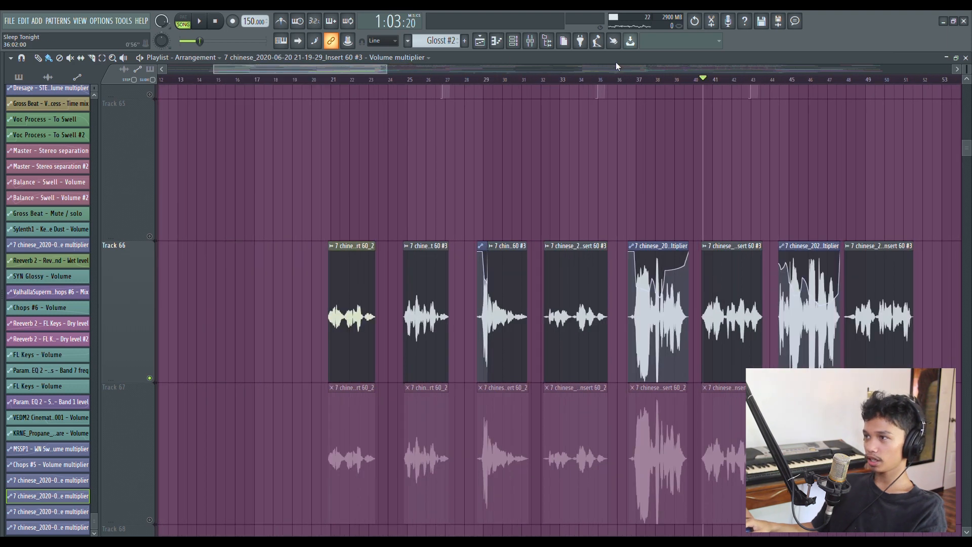
{"action": "scroll", "coordinate": [616, 66], "scroll_direction": "up", "scroll_amount": 2}
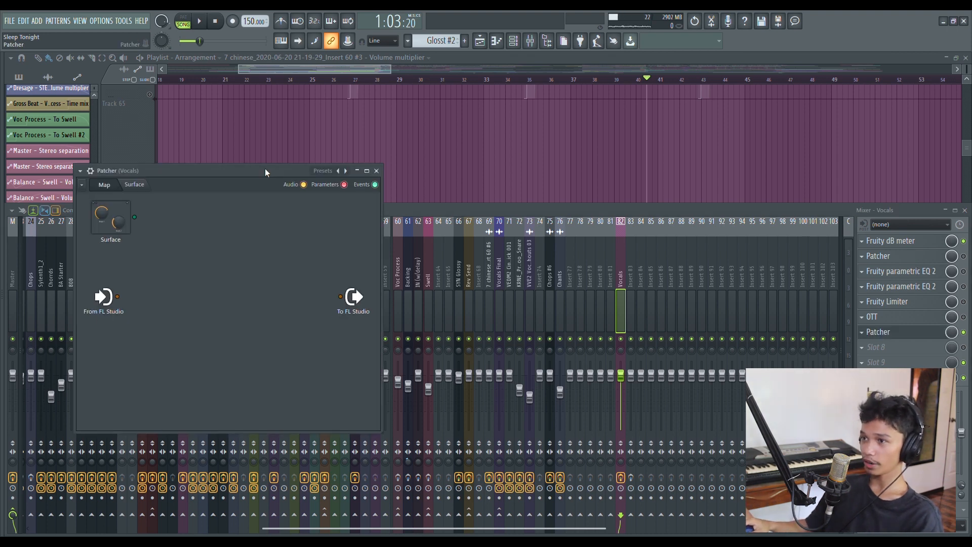
Load the X Youlean preset Intelligent Deesser into the empty Patcher, with its window moved clear and widened
{"action": "left_click_drag", "start_coordinate": [218, 174], "coordinate": [423, 169]}
{"action": "left_click_drag", "start_coordinate": [334, 161], "coordinate": [328, 117]}
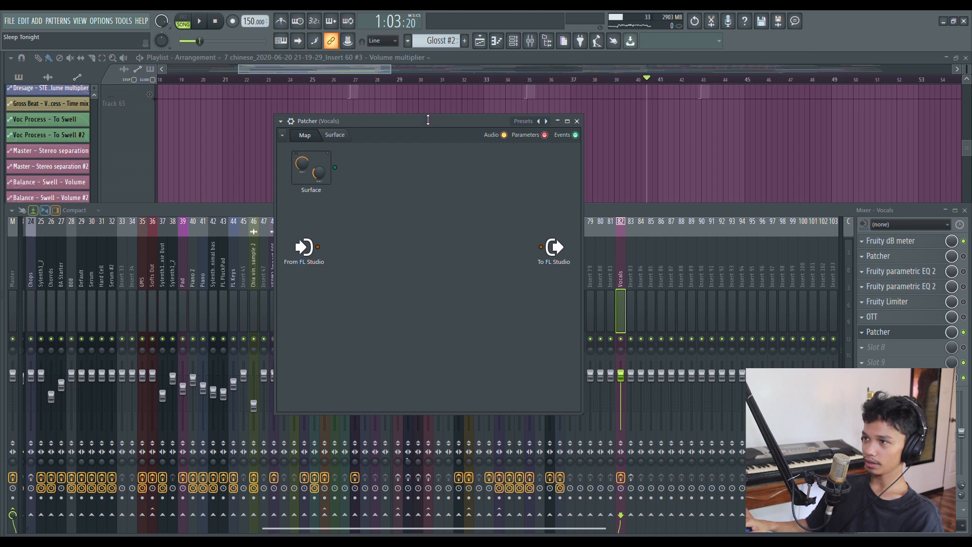
{"action": "left_click_drag", "start_coordinate": [424, 119], "coordinate": [436, 163]}
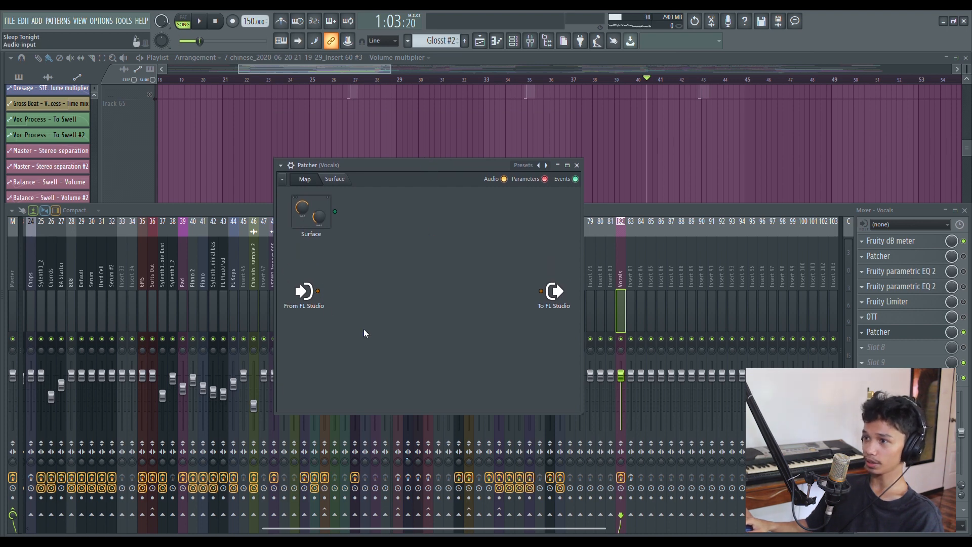
{"action": "left_click_drag", "start_coordinate": [582, 247], "coordinate": [628, 247]}
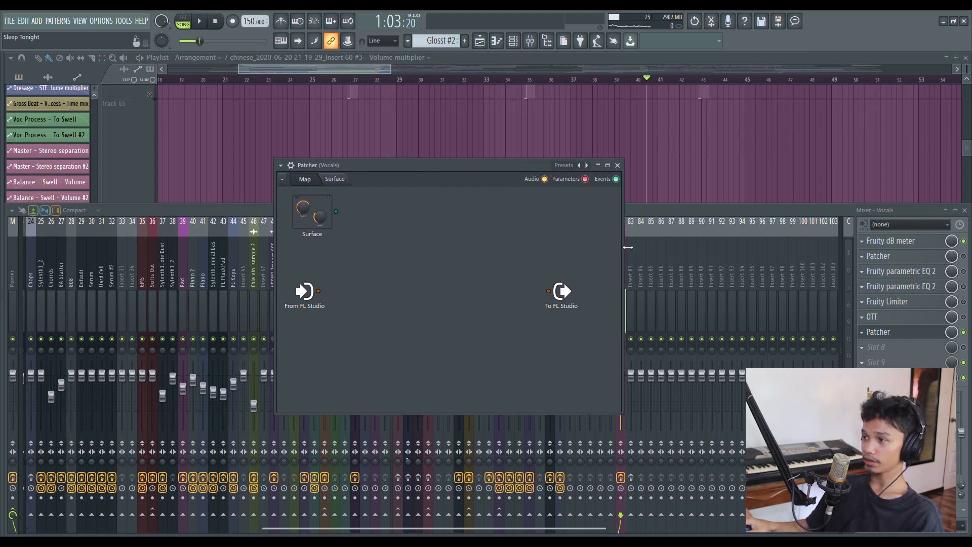
{"action": "left_click_drag", "start_coordinate": [581, 299], "coordinate": [608, 297]}
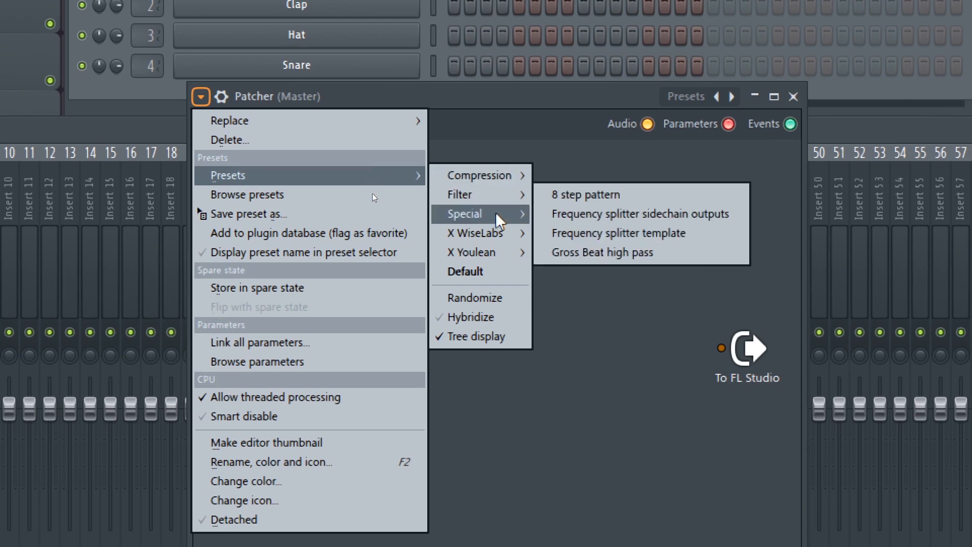
{"action": "mouse_move", "coordinate": [495, 236]}
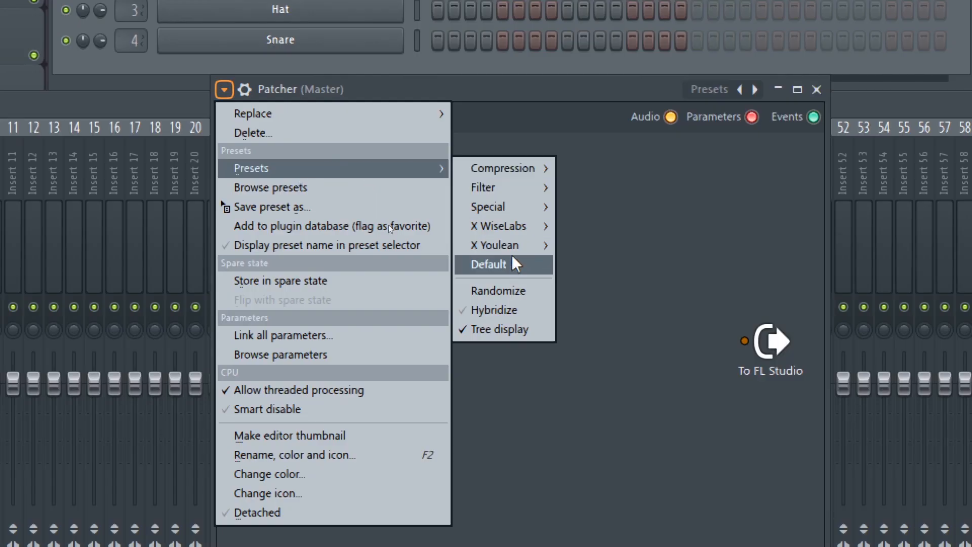
{"action": "mouse_move", "coordinate": [515, 245]}
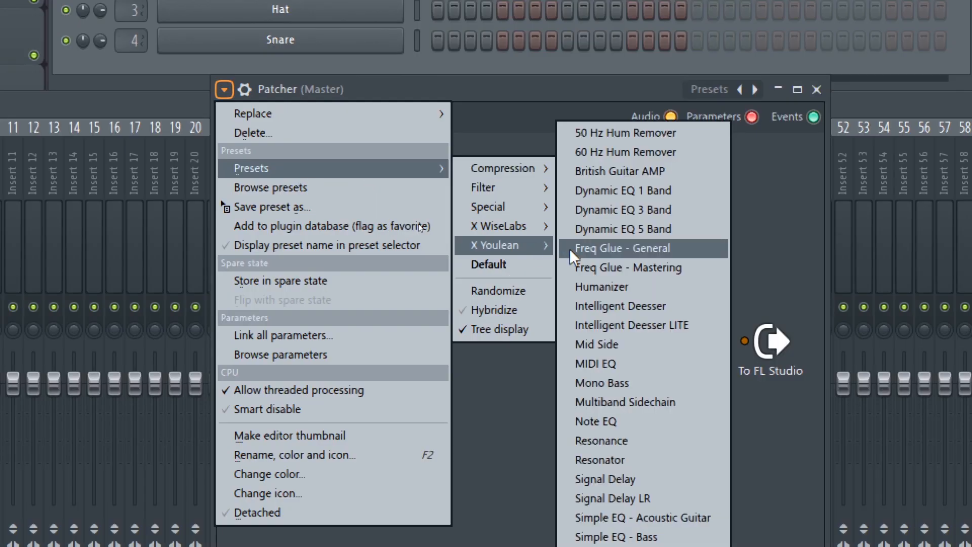
{"action": "left_click", "coordinate": [620, 306]}
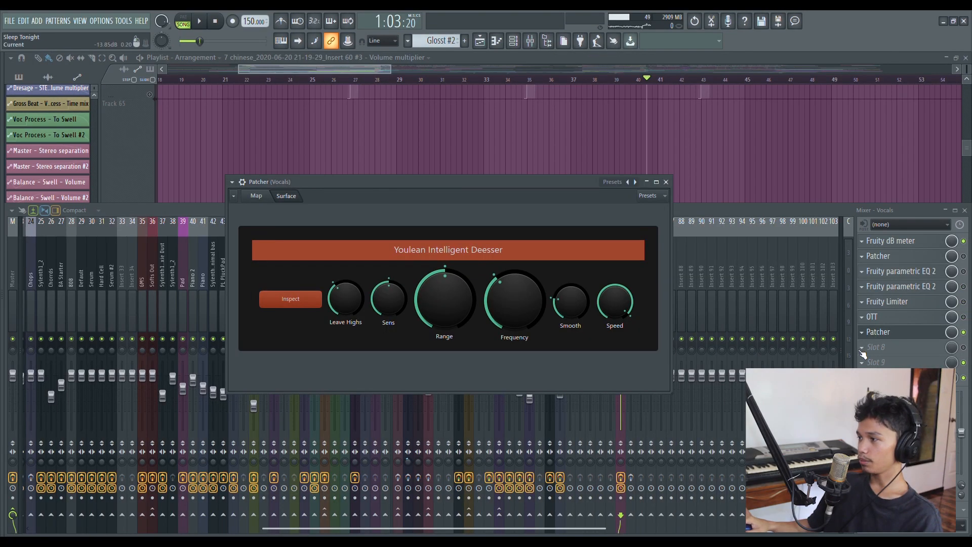
Delete the Patcher in slot 7 of the Vocals track and open the deesser Patcher in slot 2
{"action": "left_click", "coordinate": [861, 334]}
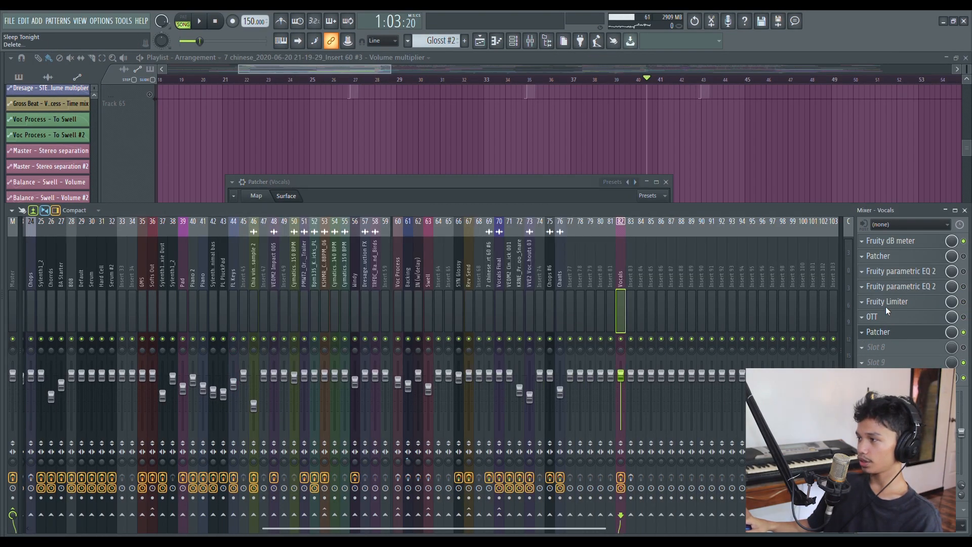
{"action": "left_click", "coordinate": [884, 256]}
{"action": "left_click_drag", "start_coordinate": [490, 167], "coordinate": [498, 195]}
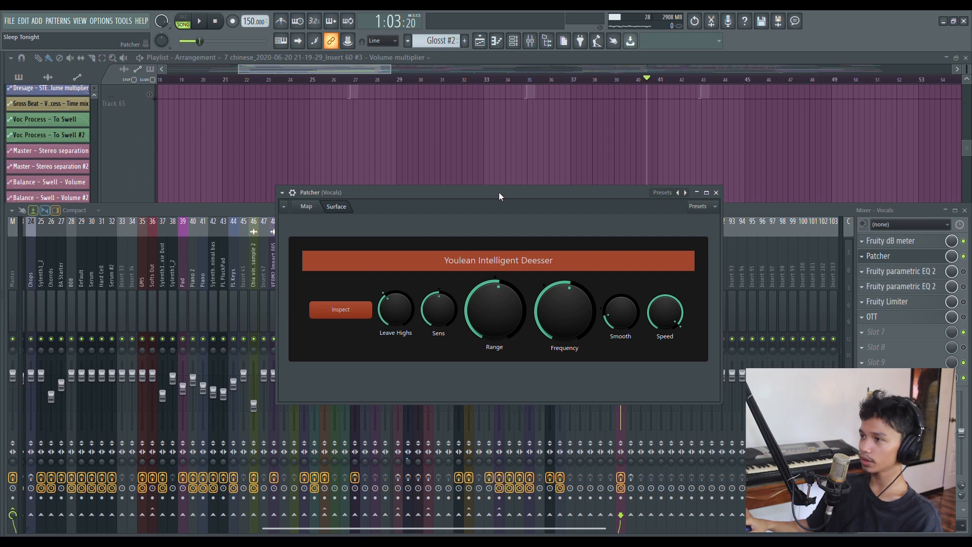
Place the playhead at the start of the vocal phrase beginning in bar 40 on track 66 and play it
{"action": "left_click", "coordinate": [527, 59]}
{"action": "scroll", "coordinate": [557, 109], "scroll_direction": "down", "scroll_amount": 3}
{"action": "scroll", "coordinate": [572, 68], "scroll_direction": "up", "scroll_amount": 3}
{"action": "left_click", "coordinate": [483, 80]}
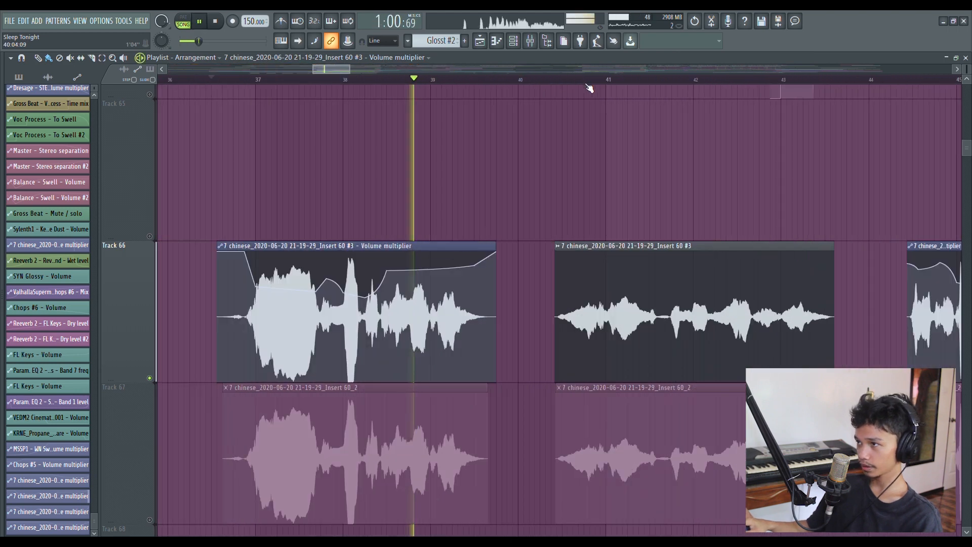
{"action": "left_click", "coordinate": [546, 80]}
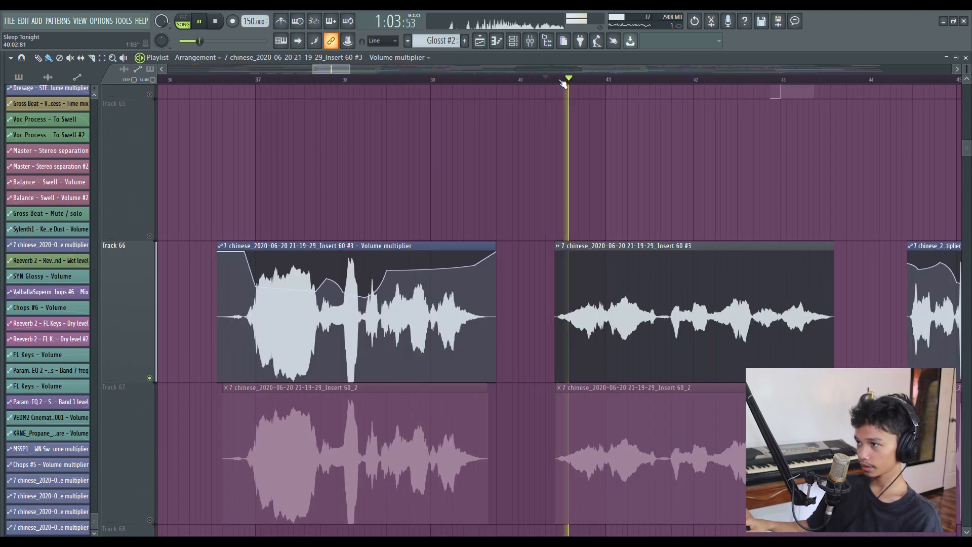
{"action": "key", "text": "space"}
{"action": "scroll", "coordinate": [563, 69], "scroll_direction": "up", "scroll_amount": 2}
{"action": "left_click", "coordinate": [321, 79]}
{"action": "key", "text": "space"}
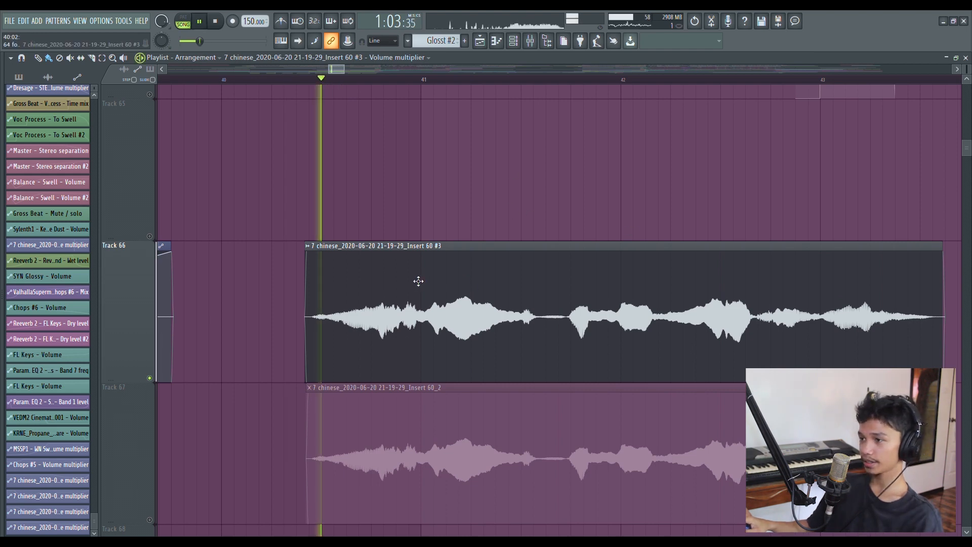
{"action": "key", "text": "space"}
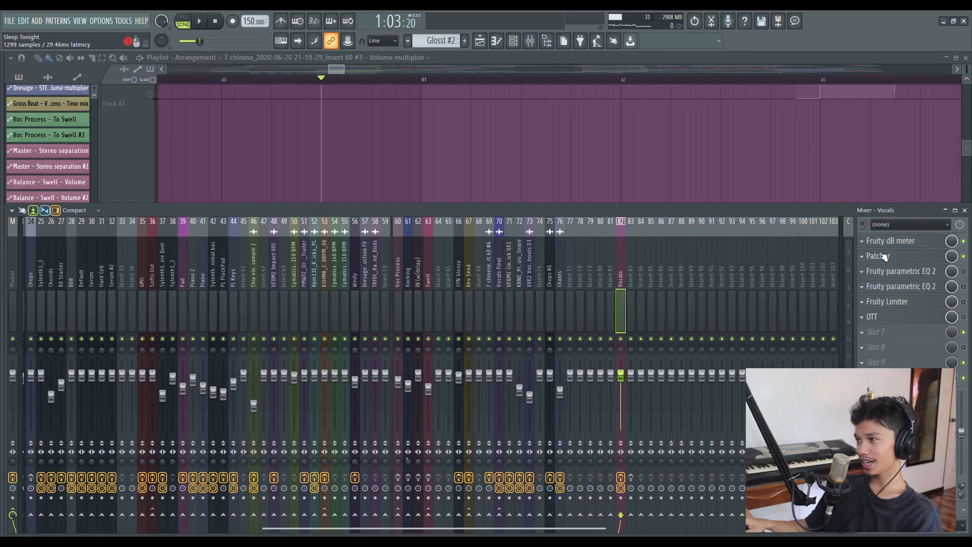
Open the Youlean Intelligent Deesser Patcher on the Vocals track, move its window clear and play the phrase from bar 40
{"action": "left_click", "coordinate": [881, 256]}
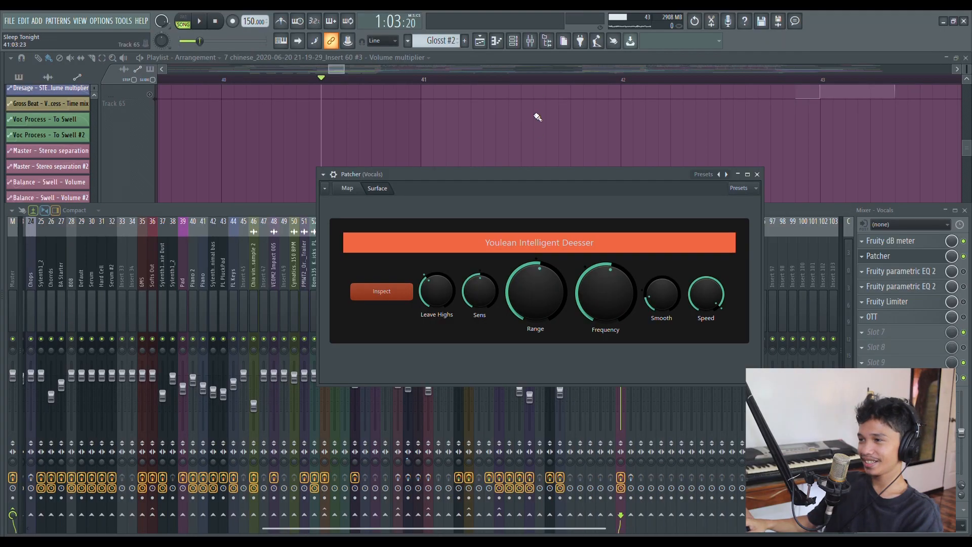
{"action": "left_click_drag", "start_coordinate": [530, 175], "coordinate": [529, 167]}
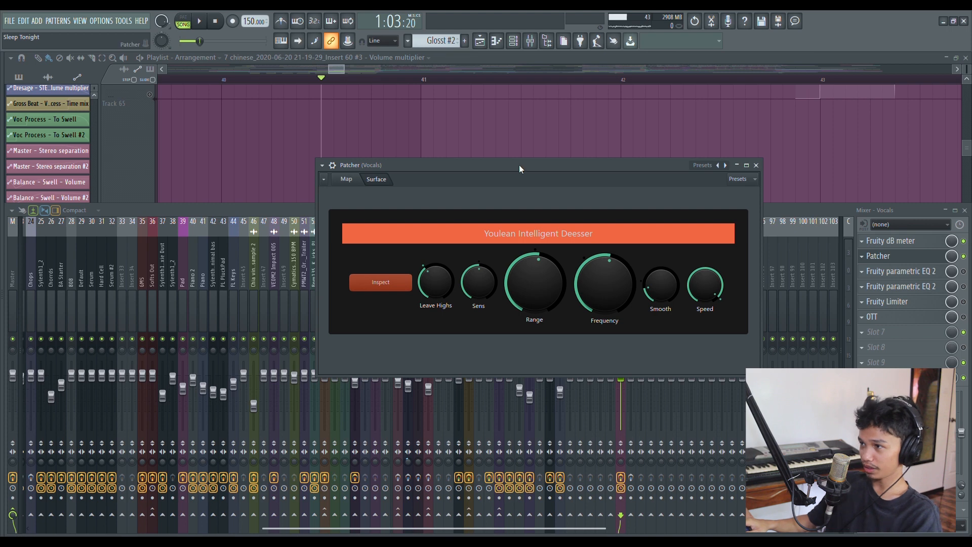
{"action": "left_click_drag", "start_coordinate": [553, 164], "coordinate": [558, 179]}
{"action": "left_click_drag", "start_coordinate": [478, 174], "coordinate": [545, 183]}
{"action": "key", "text": "space"}
{"action": "key", "text": "space"}
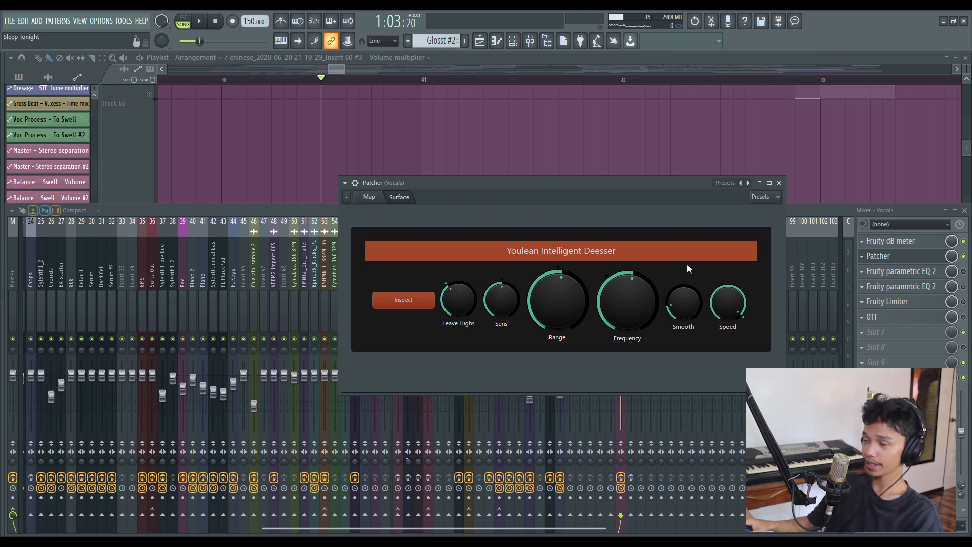
Replay the opening of the bar 40 phrase several times with the deesser window open to judge its sibilance
{"action": "mouse_move", "coordinate": [603, 181]}
{"action": "left_mouse_down"}
{"action": "mouse_move", "coordinate": [573, 177]}
{"action": "mouse_move", "coordinate": [616, 178]}
{"action": "left_mouse_up"}
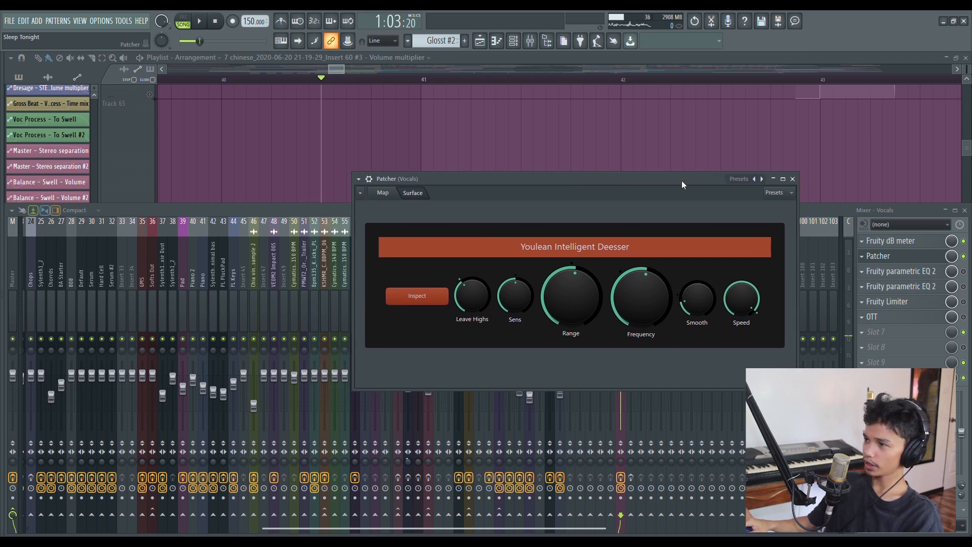
{"action": "left_click_drag", "start_coordinate": [681, 180], "coordinate": [675, 178]}
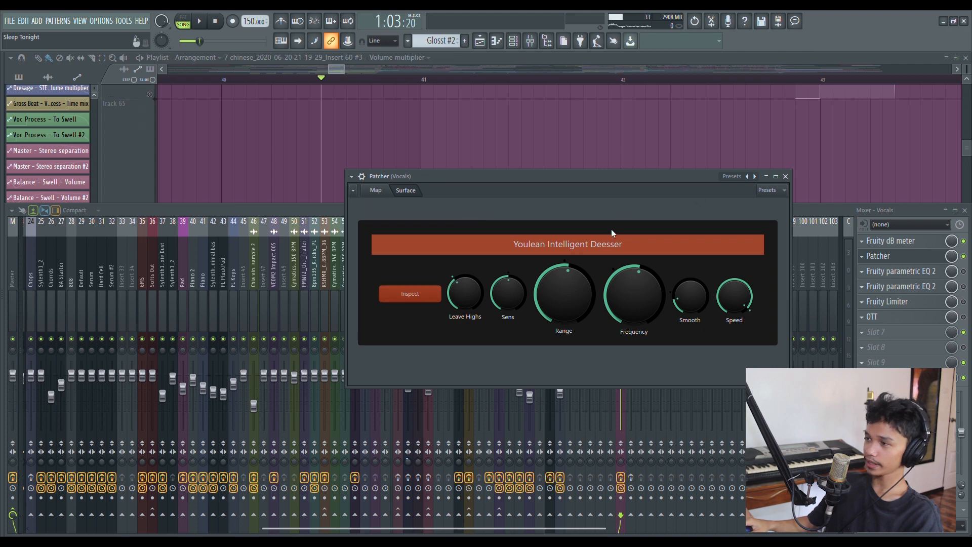
{"action": "key", "text": "space"}
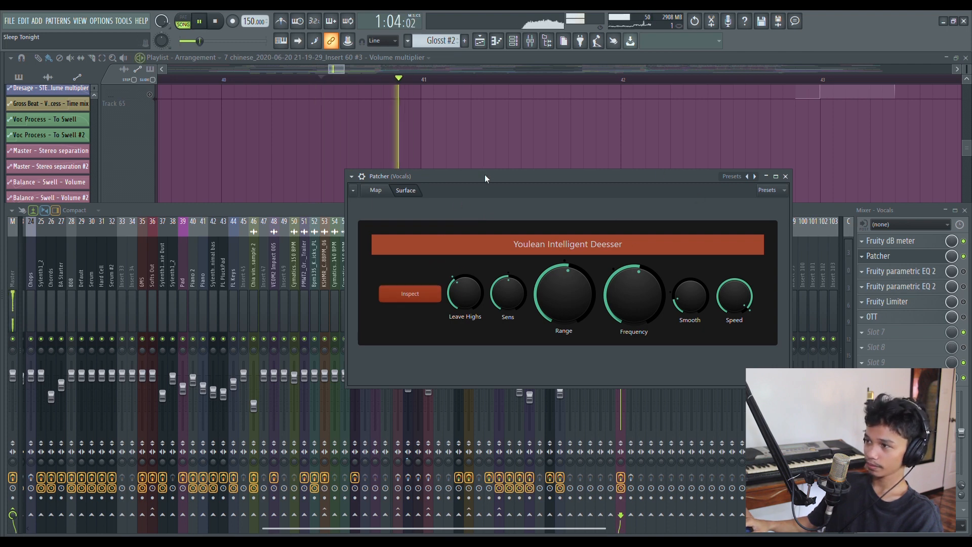
{"action": "key", "text": "space"}
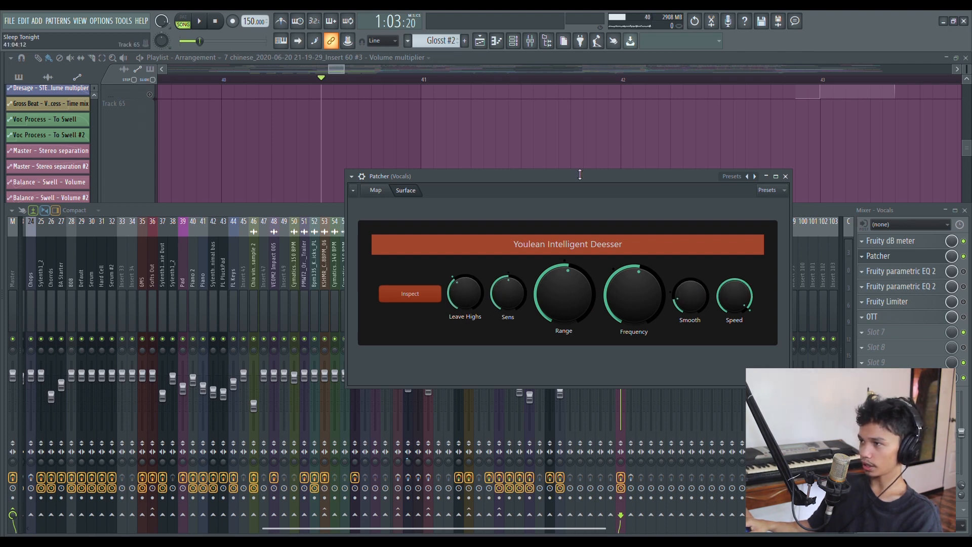
{"action": "left_click_drag", "start_coordinate": [580, 174], "coordinate": [553, 191]}
{"action": "key", "text": "space"}
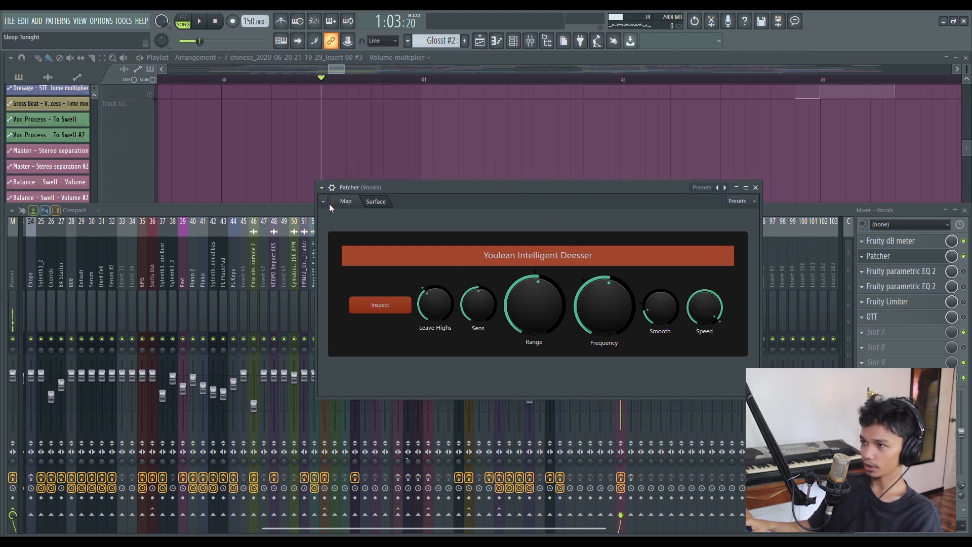
{"action": "key", "text": "space"}
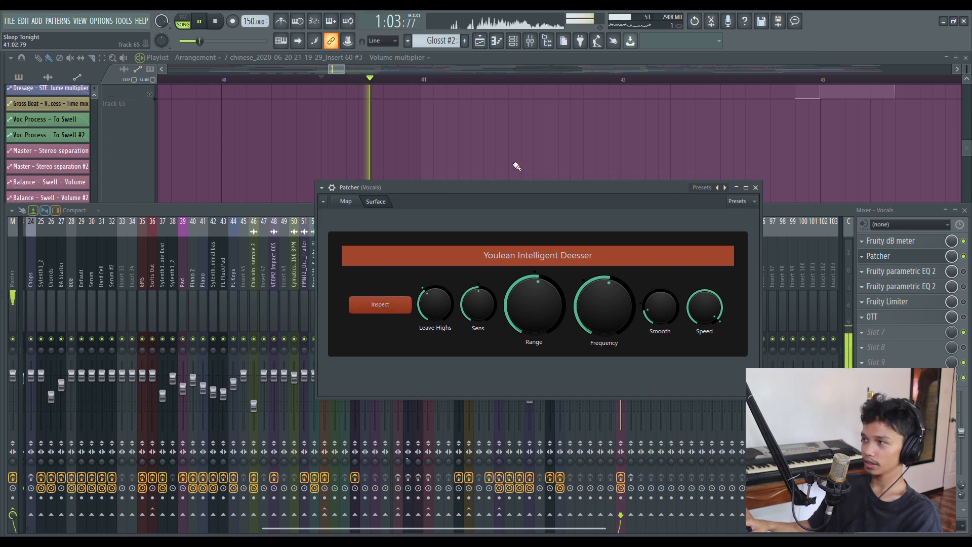
{"action": "key", "text": "space"}
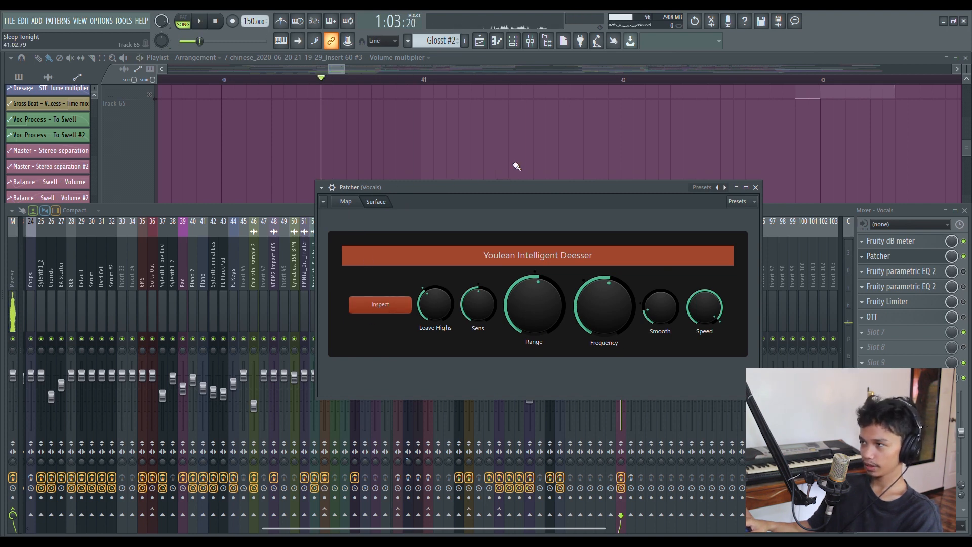
Open the first Fruity parametric EQ 2 on the Vocals track and centre its window to examine the notch cuts
{"action": "left_click", "coordinate": [933, 258]}
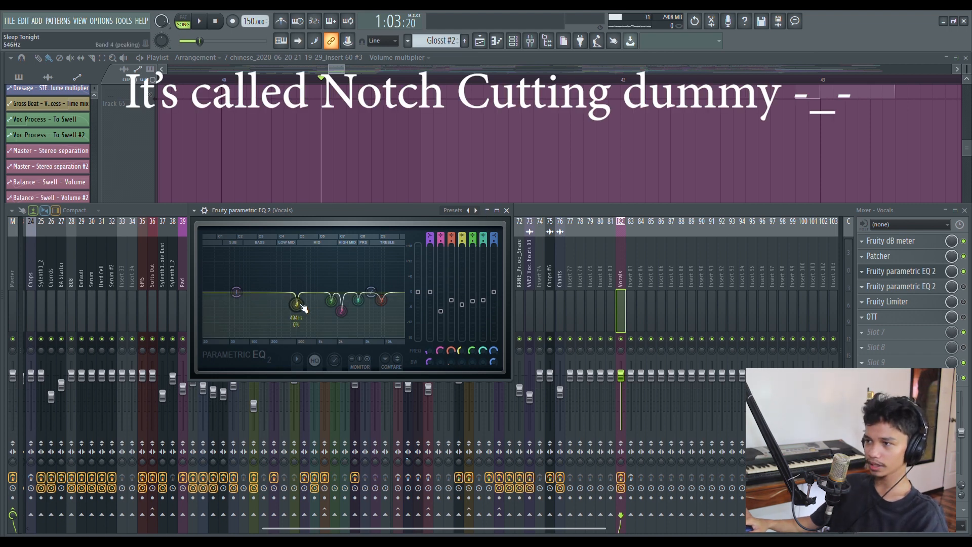
{"action": "left_click", "coordinate": [505, 210]}
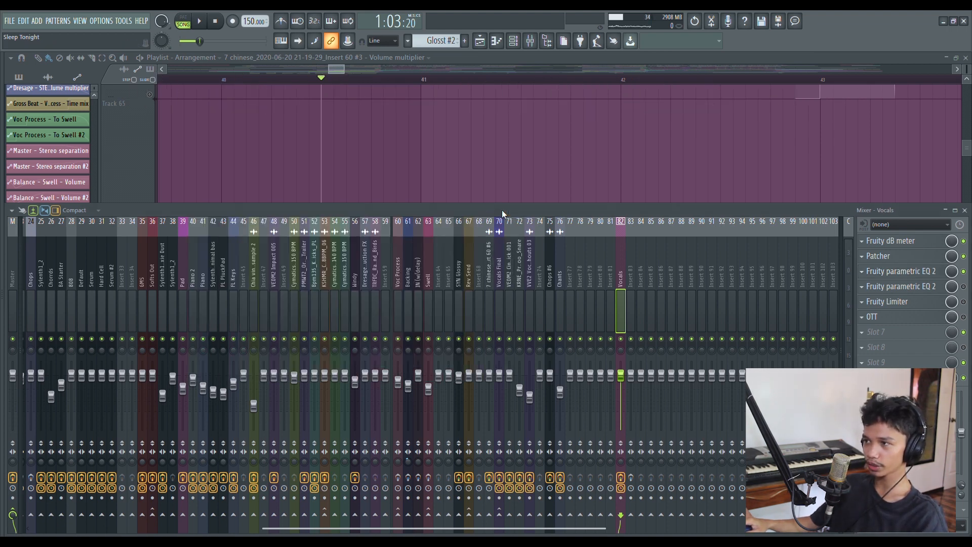
{"action": "left_click", "coordinate": [915, 272]}
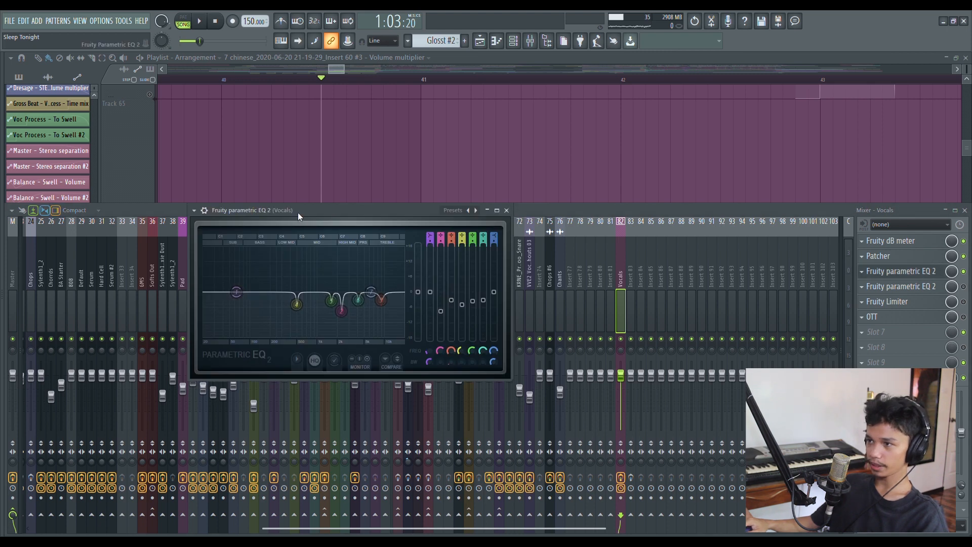
{"action": "left_click_drag", "start_coordinate": [298, 212], "coordinate": [415, 257]}
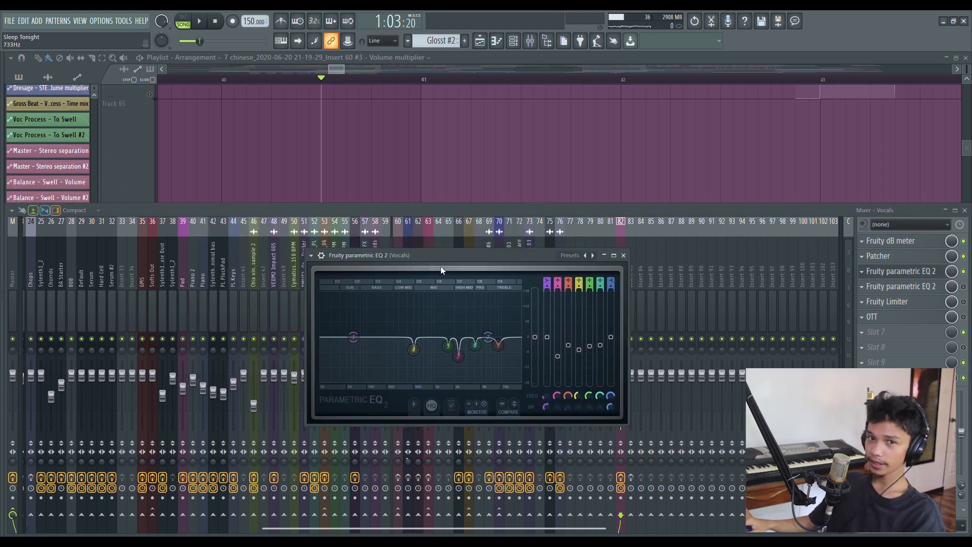
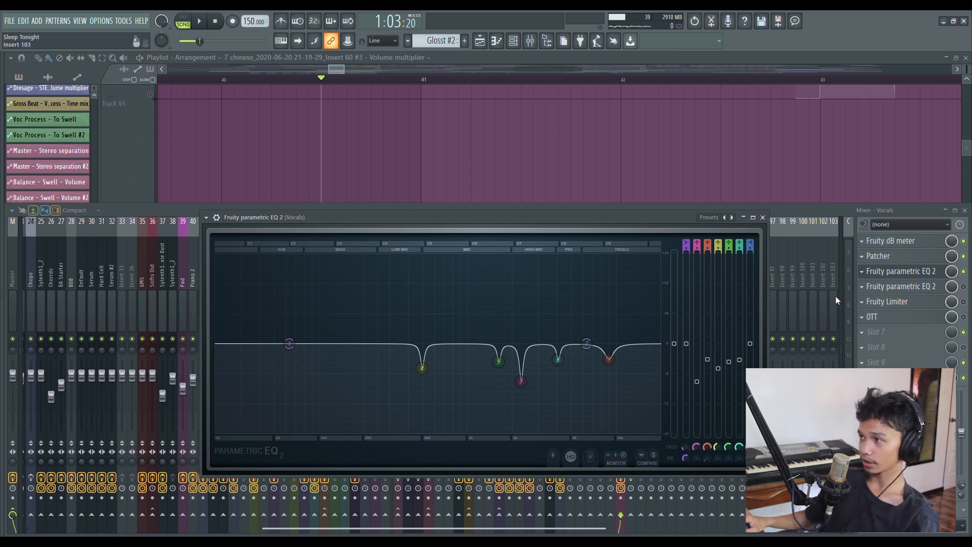
Enable the second Fruity parametric EQ 2 on the Vocals track and open it to examine its low-cut curve
{"action": "left_click", "coordinate": [899, 274]}
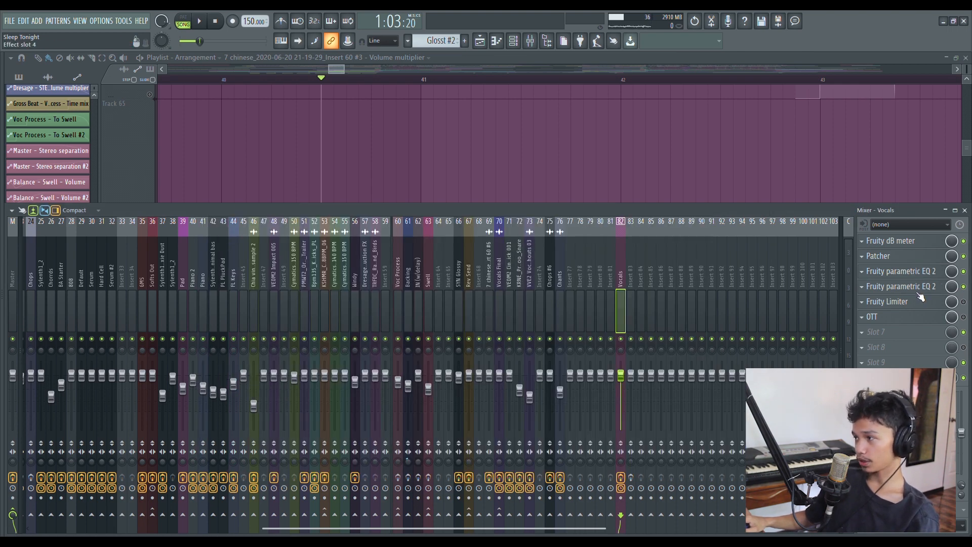
{"action": "left_click", "coordinate": [916, 290]}
{"action": "left_click_drag", "start_coordinate": [448, 153], "coordinate": [439, 184]}
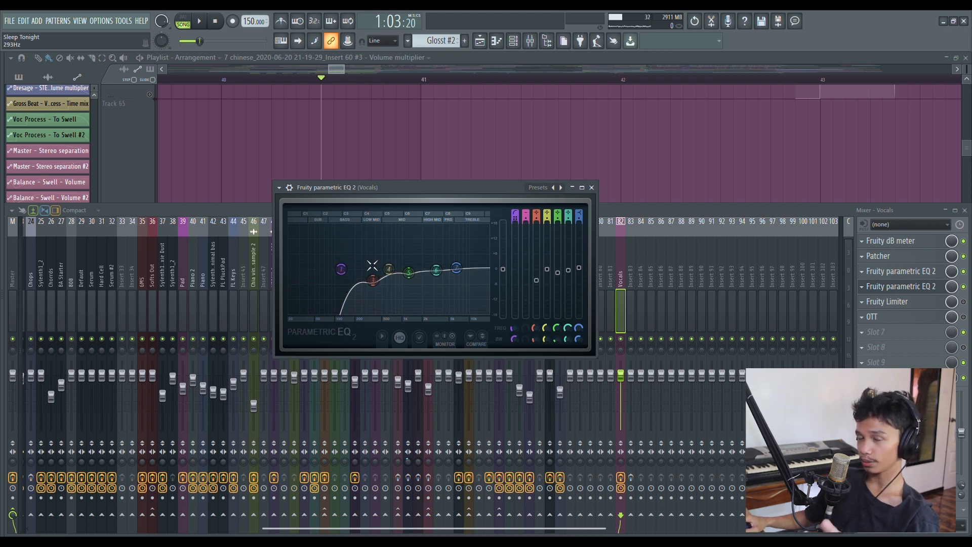
{"action": "left_click", "coordinate": [925, 288]}
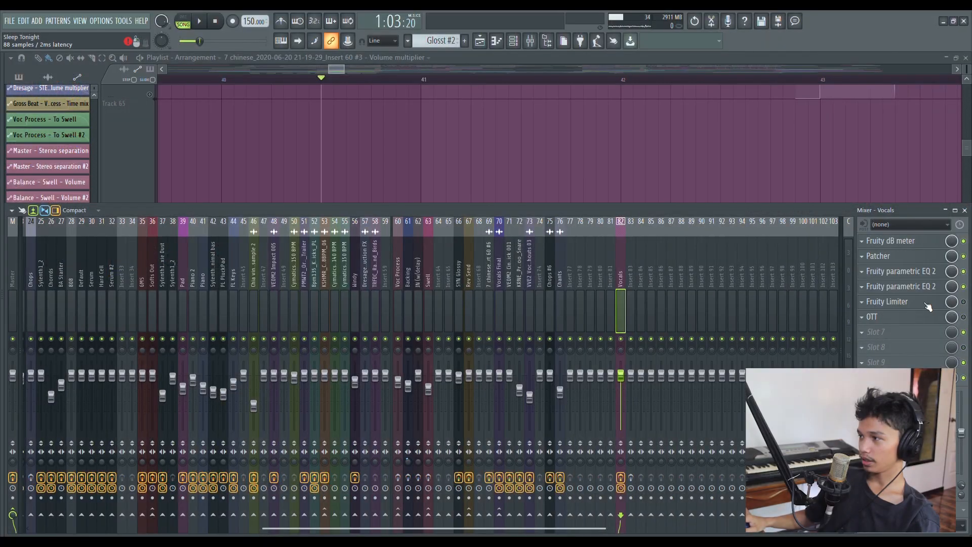
Enable the Fruity Limiter on the Vocals track, open its compressor view and enlarge the window
{"action": "left_click", "coordinate": [928, 304]}
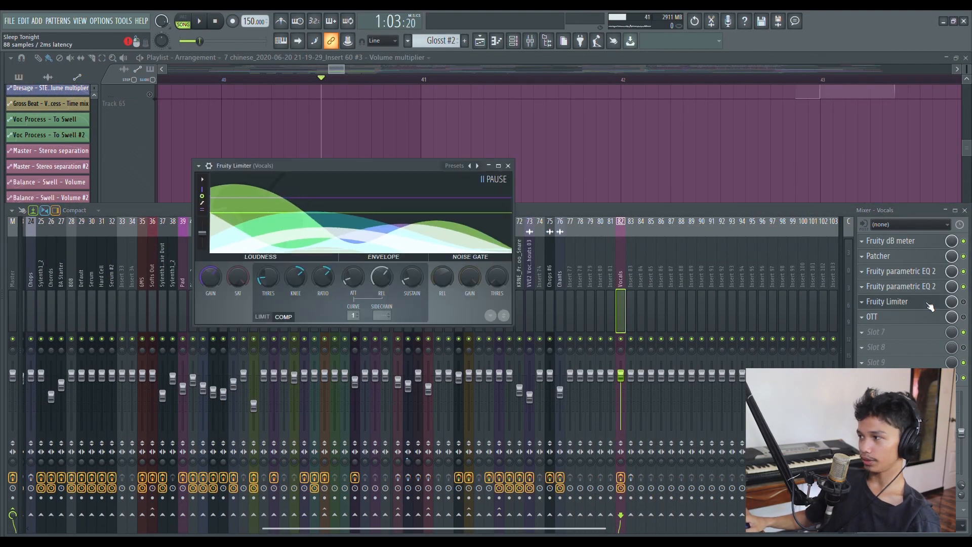
{"action": "left_click", "coordinate": [964, 301]}
{"action": "left_click", "coordinate": [898, 306]}
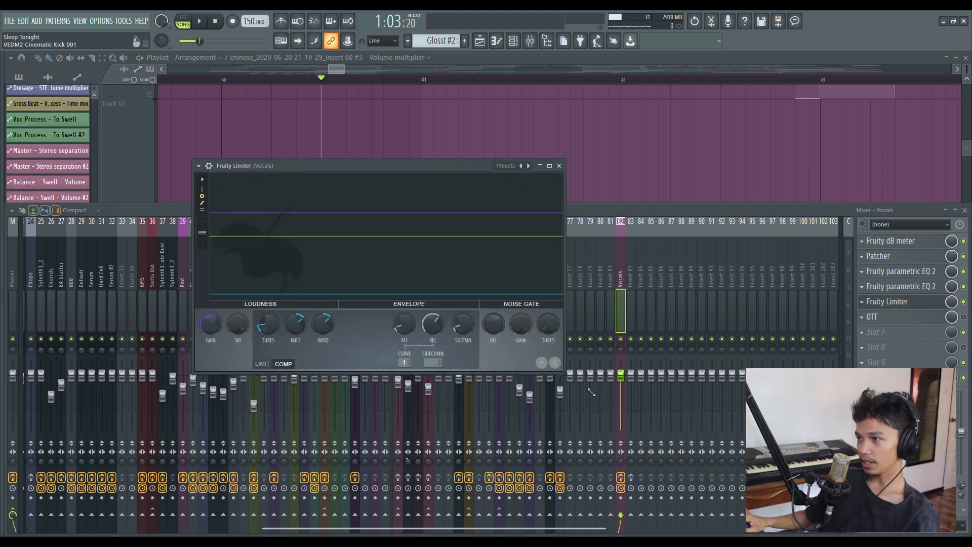
{"action": "left_click", "coordinate": [498, 165]}
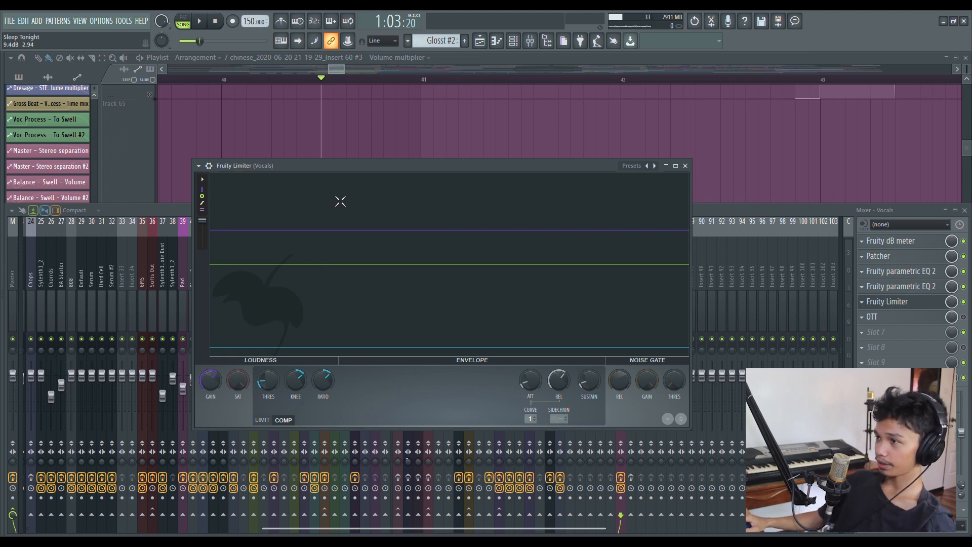
Play the bar 40 vocal phrase through the Fruity Limiter to watch its compression and check the threshold
{"action": "key", "text": "space"}
{"action": "key", "text": "space"}
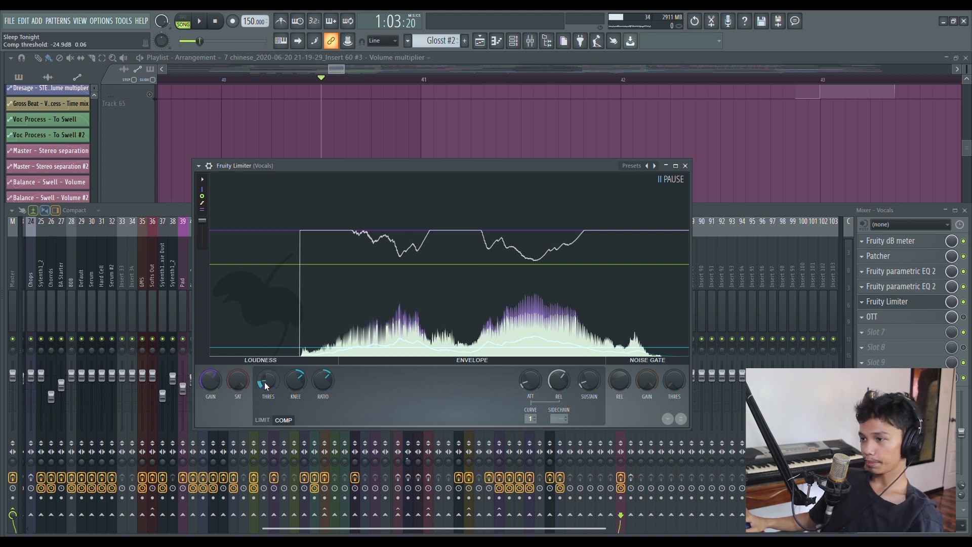
{"action": "left_click_drag", "start_coordinate": [280, 385], "coordinate": [296, 279]}
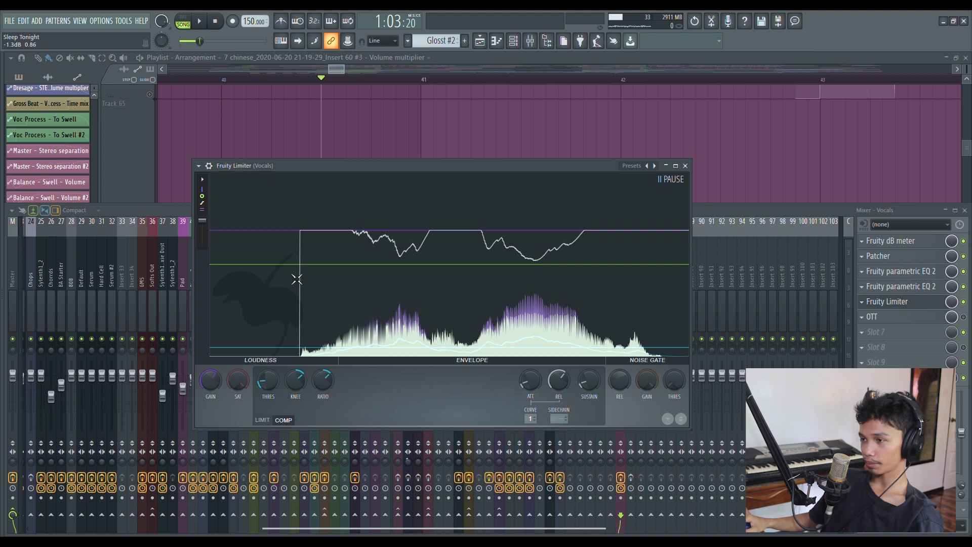
{"action": "key", "text": "space"}
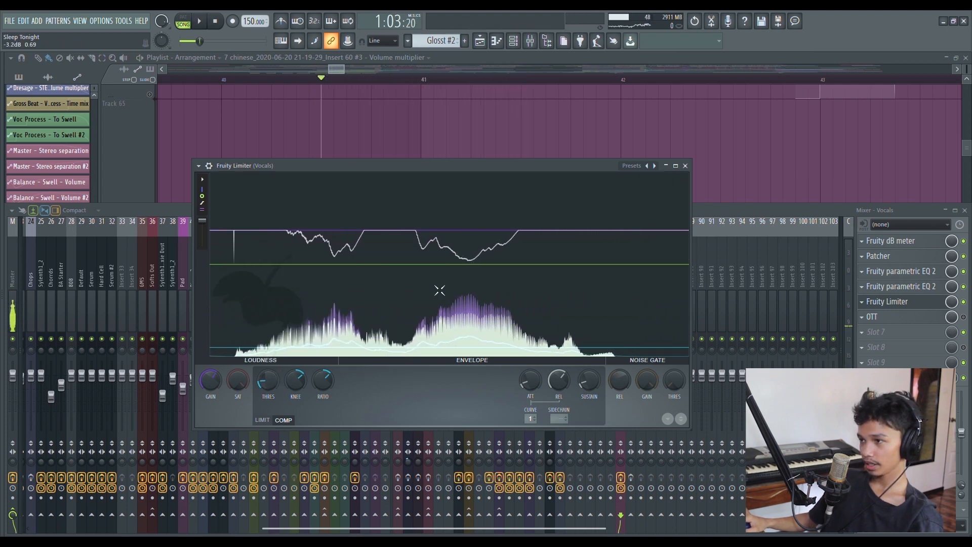
{"action": "key", "text": "space"}
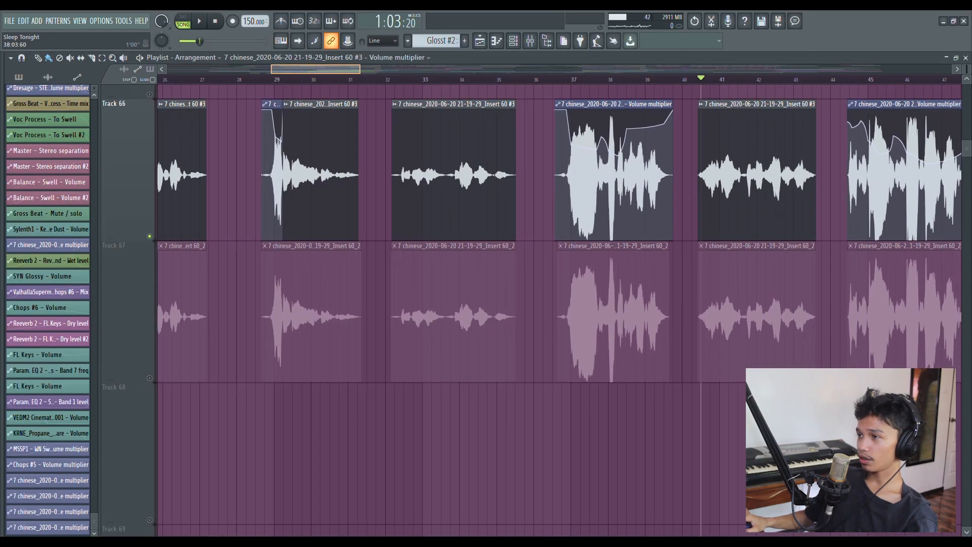
Zoom the playlist out to all vocal clips on track 66 and place the playhead before the bar 36 phrase
{"action": "scroll", "coordinate": [421, 75], "scroll_direction": "down", "scroll_amount": 3}
{"action": "scroll", "coordinate": [421, 76], "scroll_direction": "up", "scroll_amount": 2}
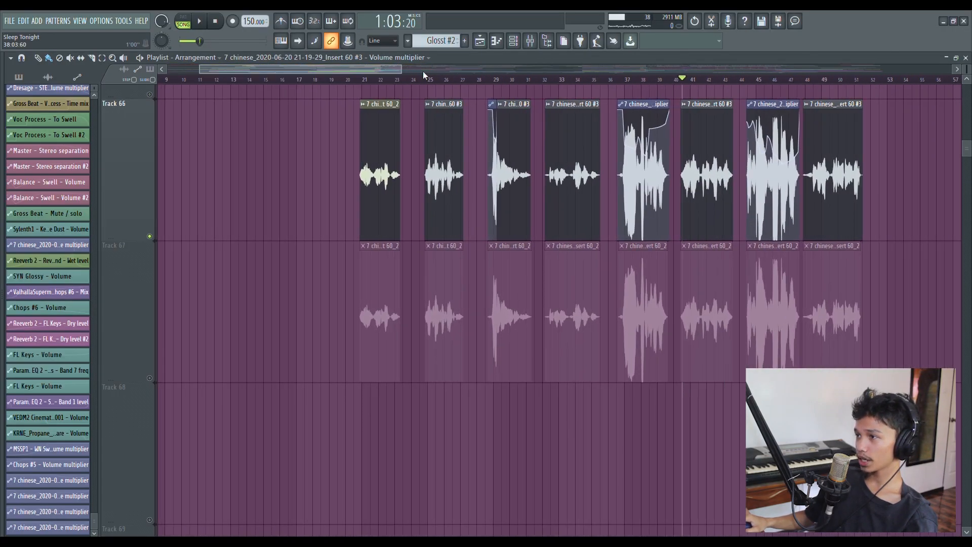
{"action": "left_click_drag", "start_coordinate": [383, 69], "coordinate": [408, 80]}
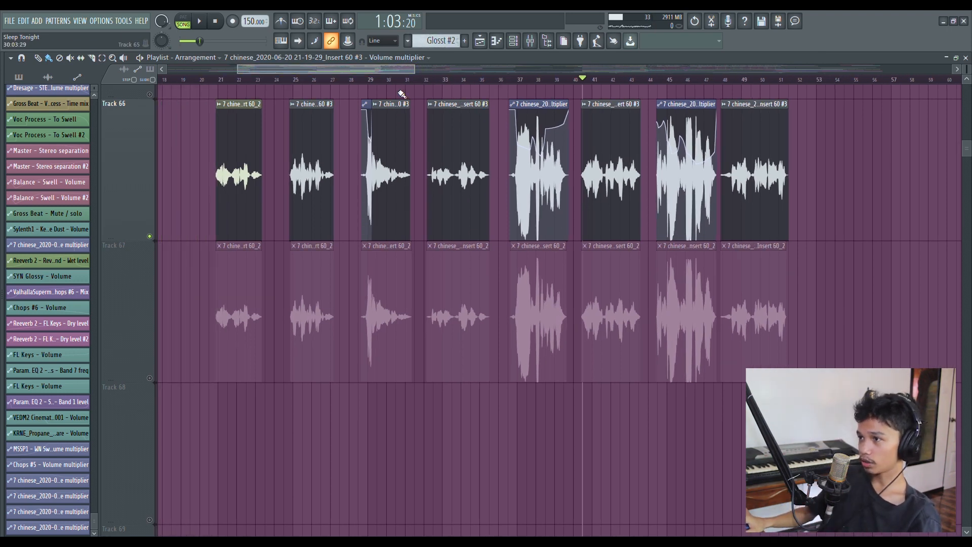
{"action": "left_click", "coordinate": [529, 40]}
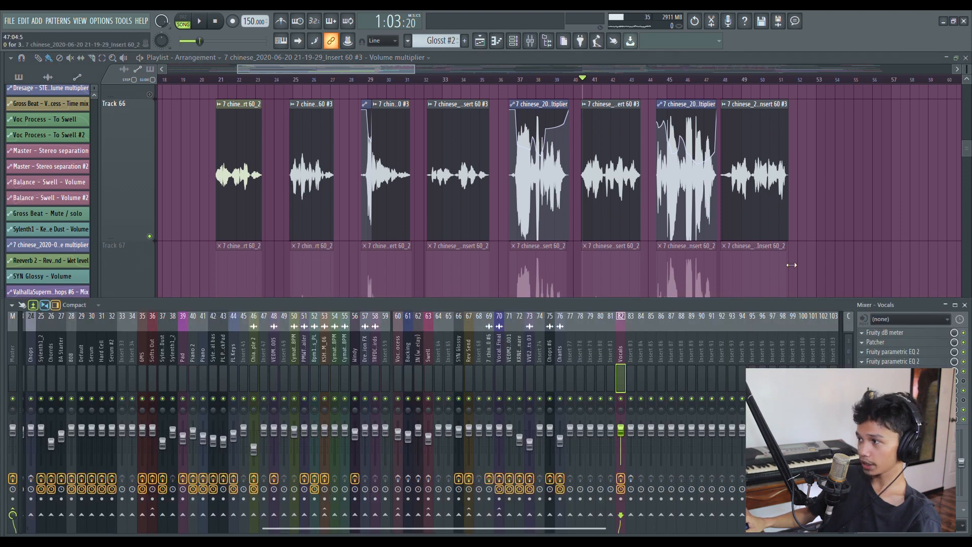
{"action": "left_click", "coordinate": [894, 377]}
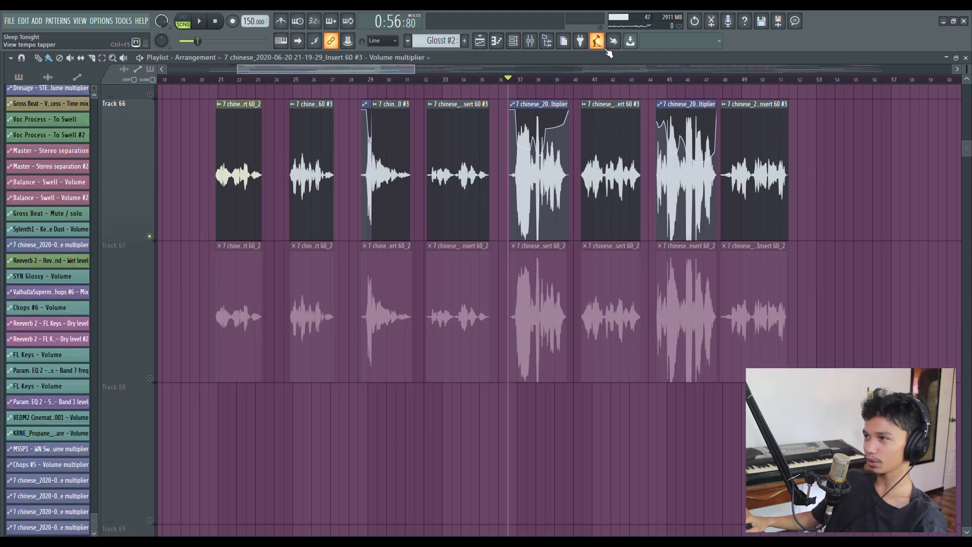
Play the bar 36 phrase with the mixer and the Fruity Limiter's compressor view open to watch the gain reduction
{"action": "left_click", "coordinate": [531, 43]}
{"action": "left_click", "coordinate": [893, 380]}
{"action": "key", "text": "space"}
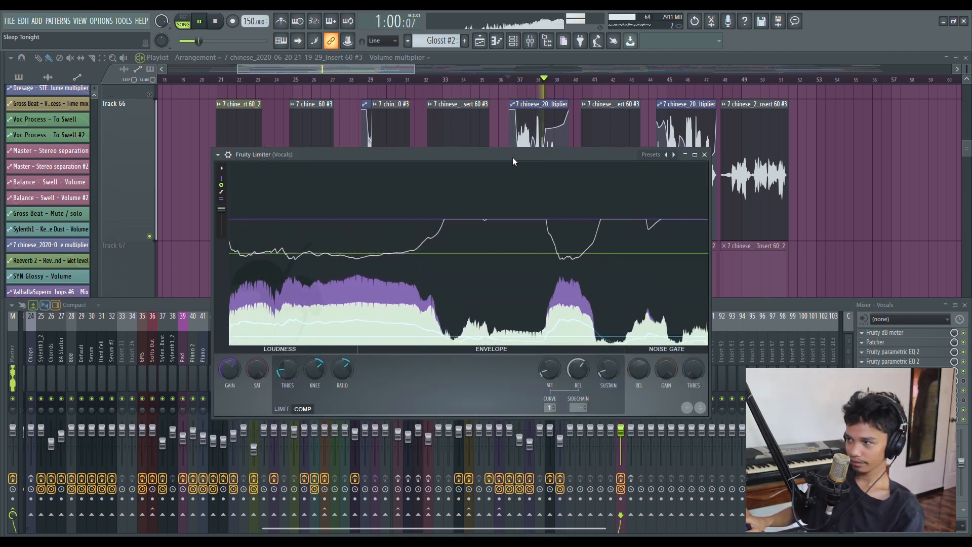
{"action": "key", "text": "space"}
Open a Fruity Limiter in LIMIT mode on the Vocals track, enlarge it and play from bar 36 to view the vocal levels
{"action": "left_click", "coordinate": [894, 381]}
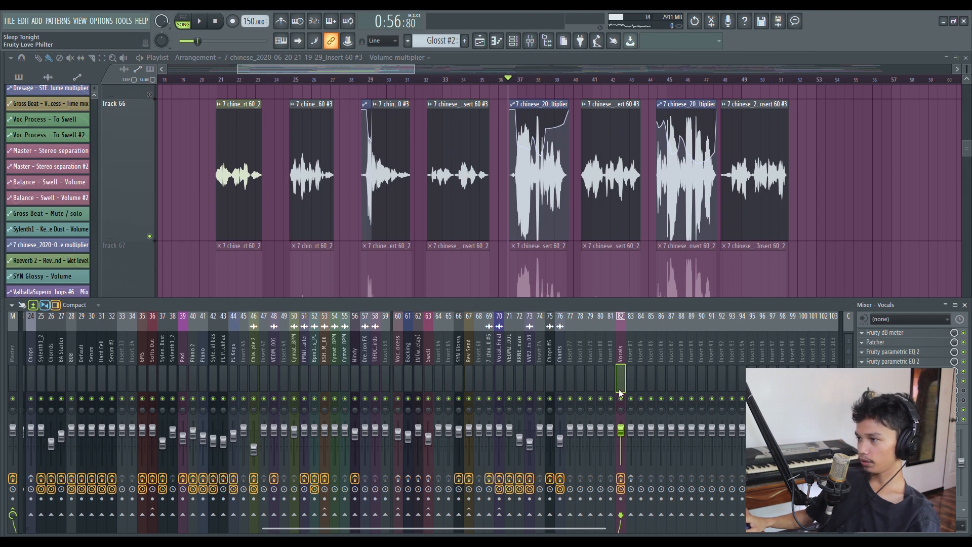
{"action": "left_click", "coordinate": [893, 380]}
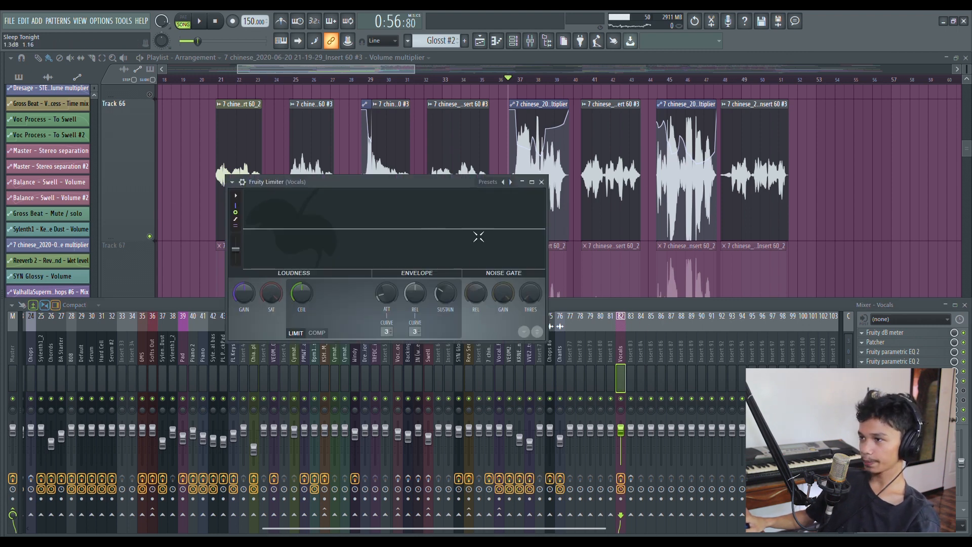
{"action": "left_click_drag", "start_coordinate": [385, 182], "coordinate": [306, 206]}
{"action": "left_click_drag", "start_coordinate": [497, 290], "coordinate": [710, 320]}
{"action": "key", "text": "space"}
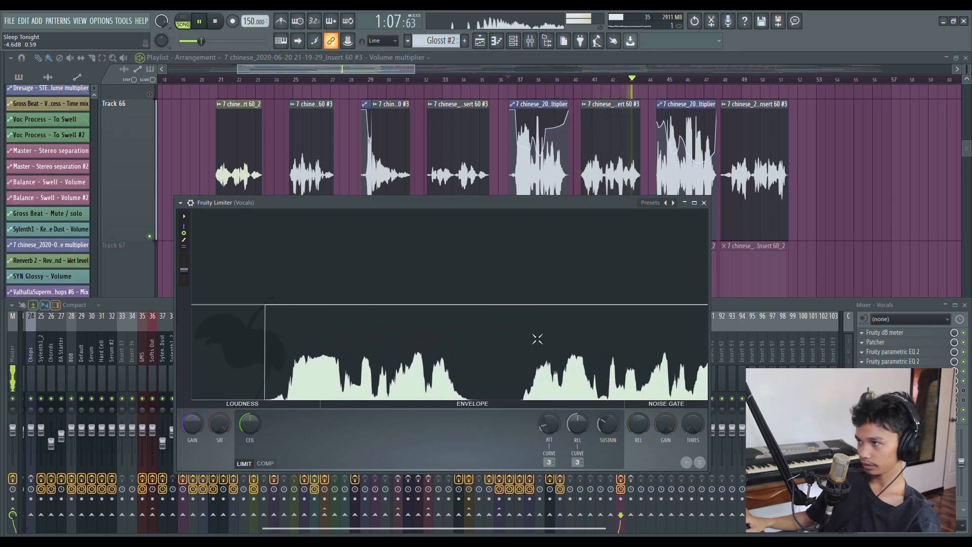
{"action": "key", "text": "space"}
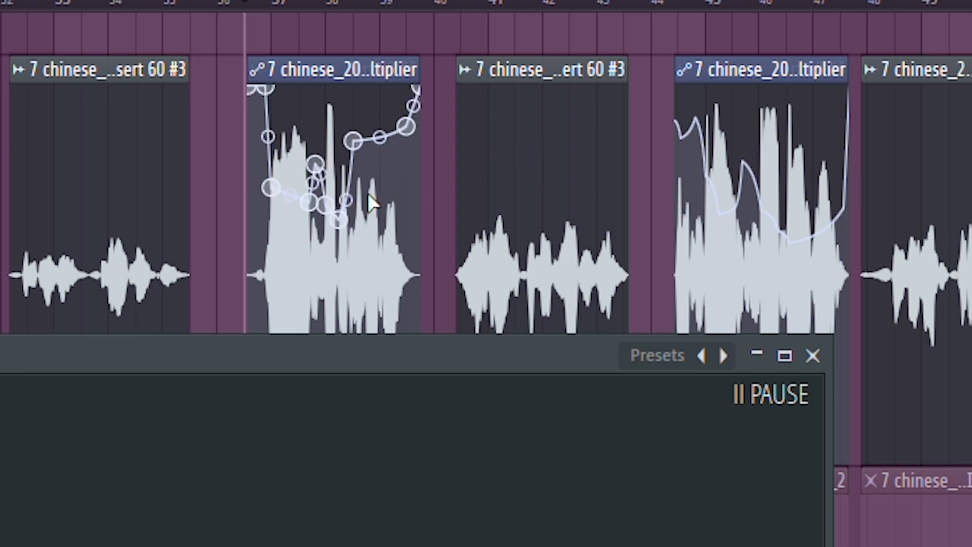
Compare the bar 36 and bar 40 clip waveforms up close, and replay both phrases through the limiter's level display
{"action": "left_click_drag", "start_coordinate": [190, 213], "coordinate": [633, 267]}
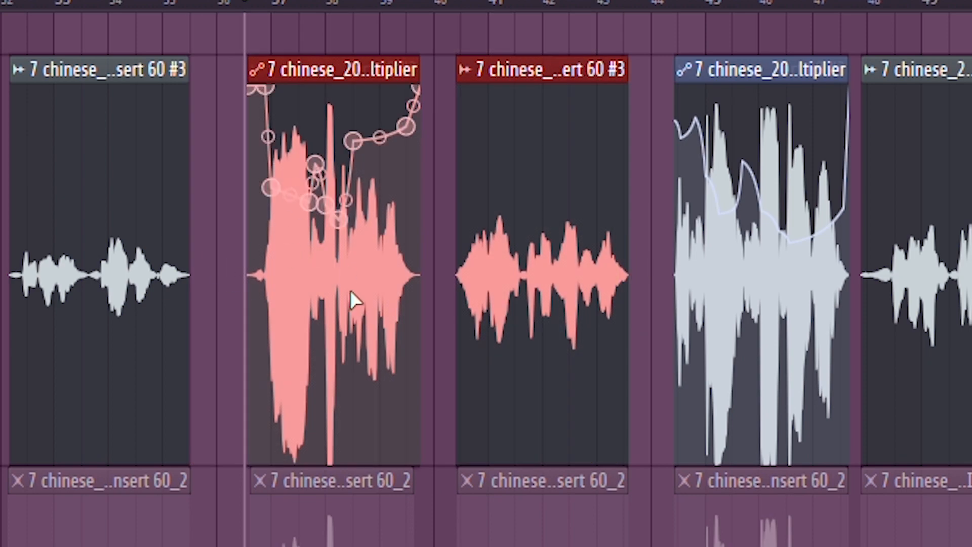
{"action": "scroll", "coordinate": [359, 3], "scroll_direction": "up", "scroll_amount": 5}
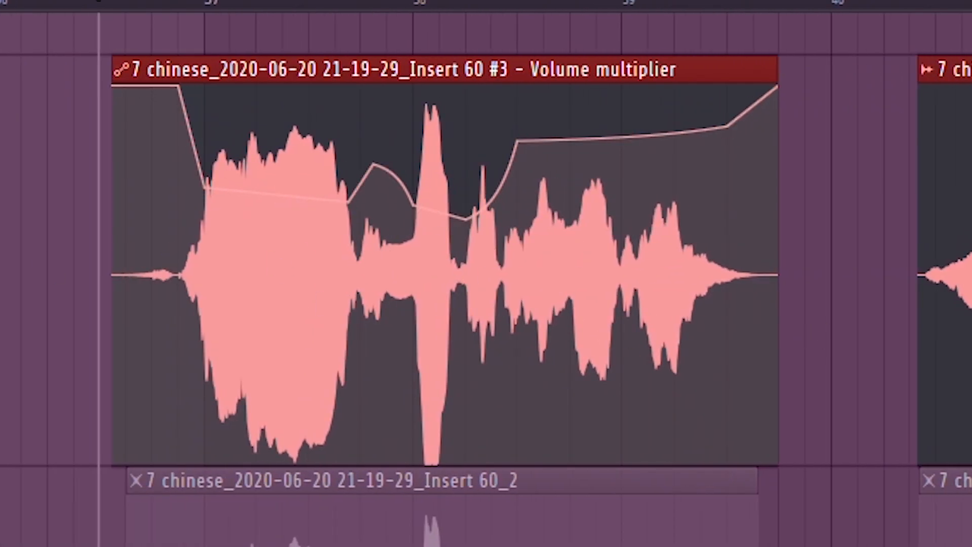
{"action": "scroll", "coordinate": [486, 274], "scroll_direction": "right", "scroll_amount": 4}
{"action": "scroll", "coordinate": [486, 273], "scroll_direction": "right", "scroll_amount": 3}
{"action": "left_click", "coordinate": [857, 245]}
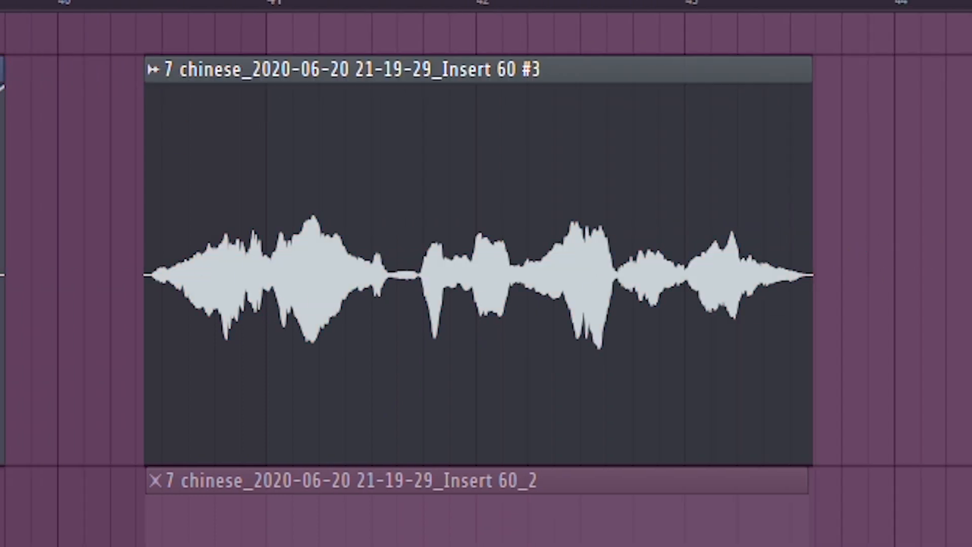
{"action": "key", "text": "space"}
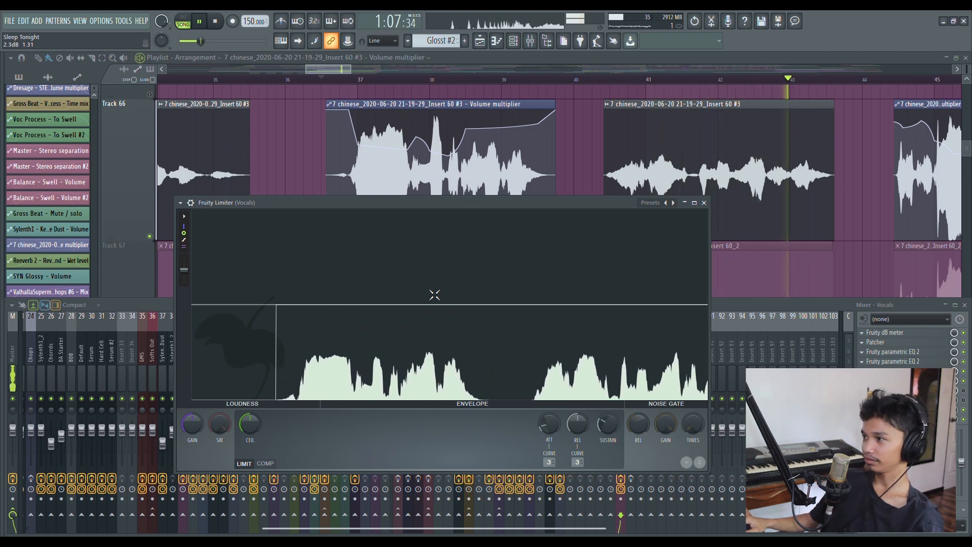
{"action": "key", "text": "space"}
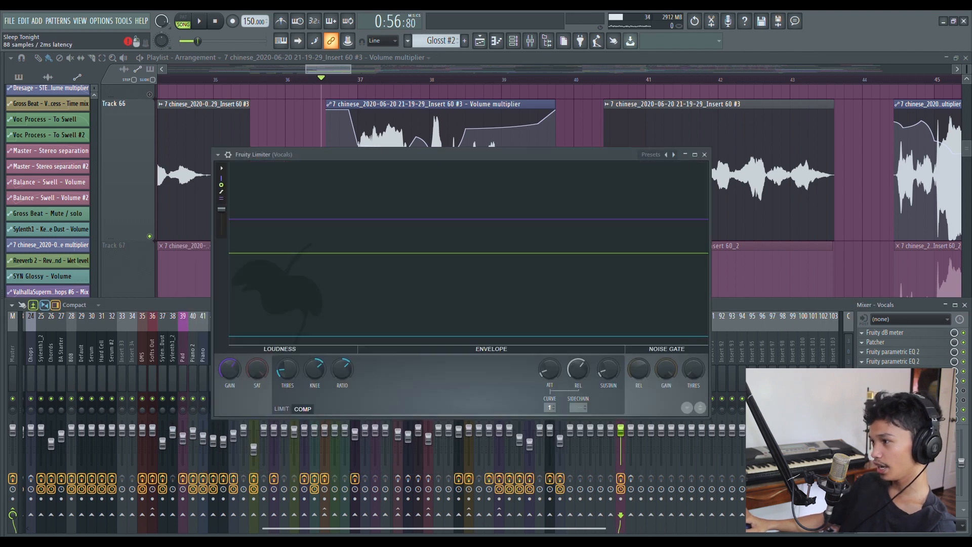
Close the Fruity Limiter's compressor window and open OTT on the Vocals track, repositioning it to examine its settings
{"action": "key", "text": "Escape"}
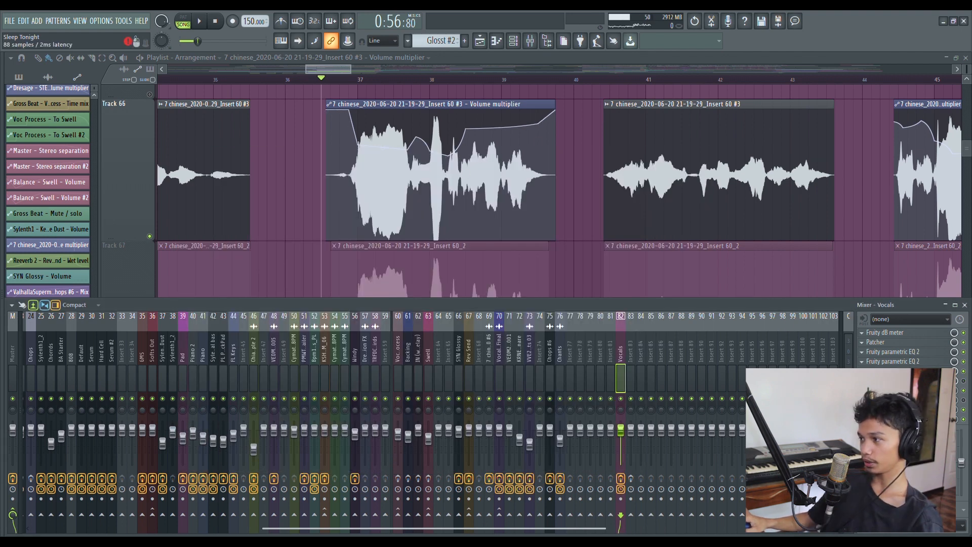
{"action": "left_click", "coordinate": [892, 390]}
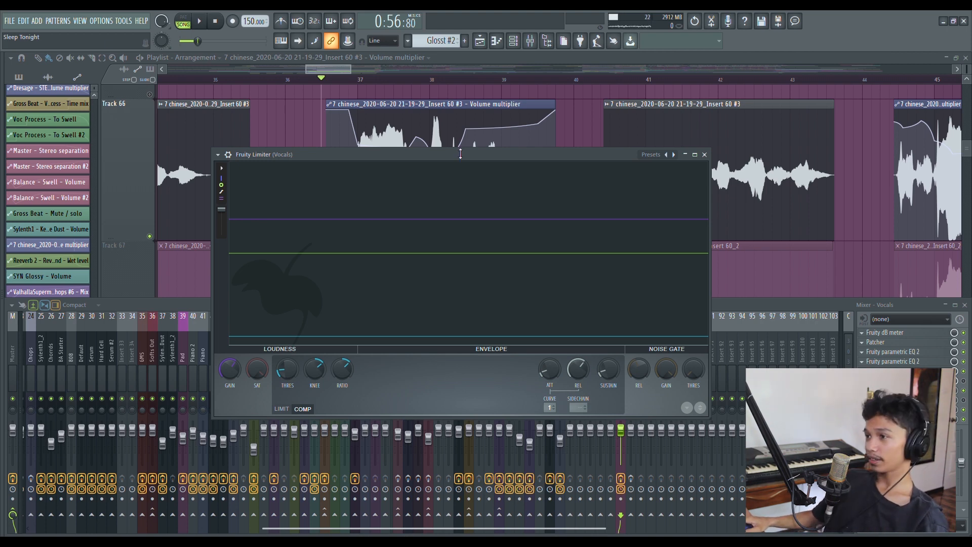
{"action": "left_click", "coordinate": [704, 155]}
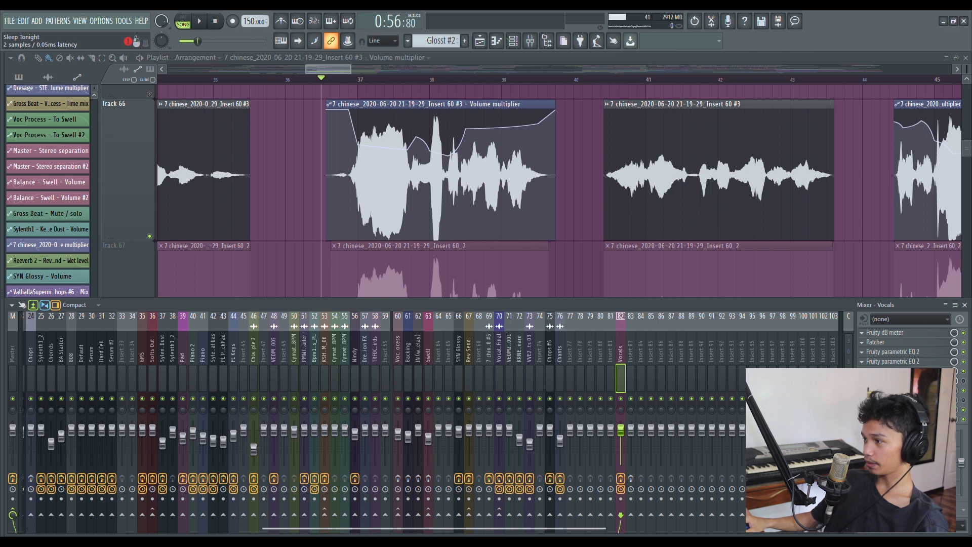
{"action": "left_click", "coordinate": [893, 380]}
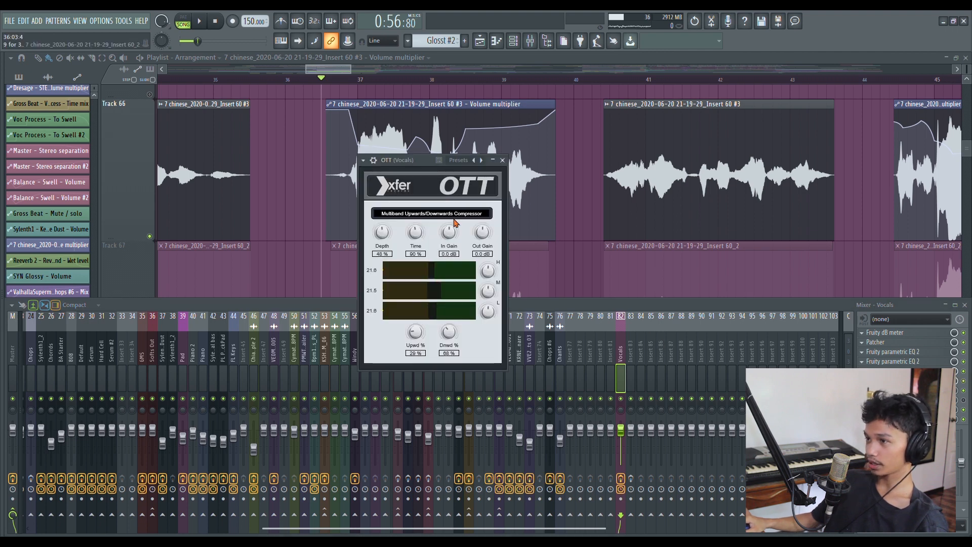
{"action": "left_click_drag", "start_coordinate": [418, 160], "coordinate": [414, 196]}
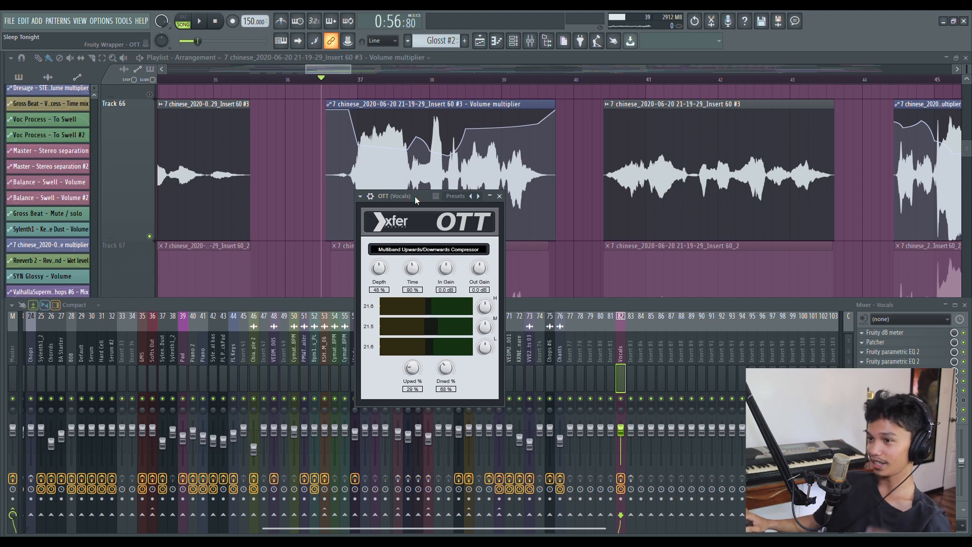
Open the second Fruity parametric EQ 2 on the Vocals track and flip it to its spare state
{"action": "left_click", "coordinate": [893, 371]}
{"action": "left_click", "coordinate": [893, 361]}
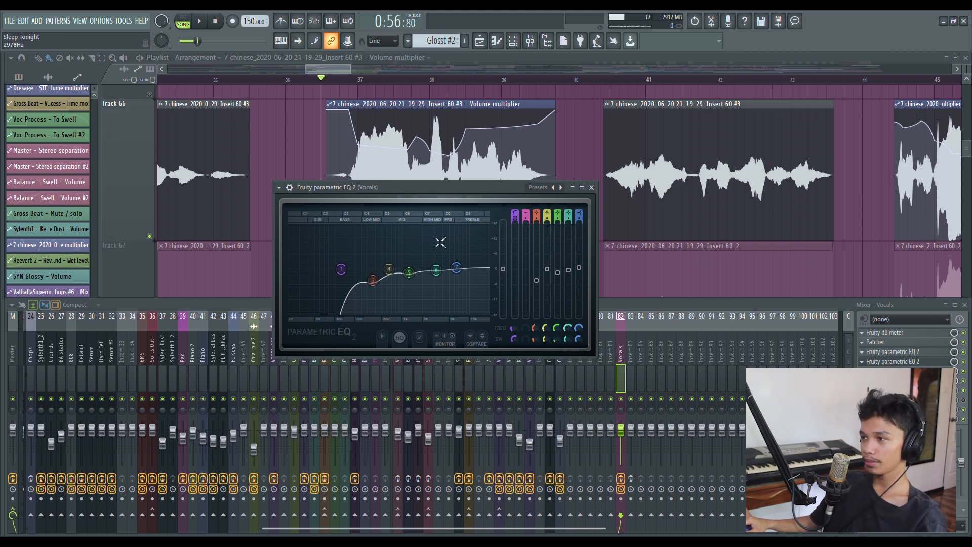
{"action": "left_click", "coordinate": [889, 361]}
{"action": "left_click", "coordinate": [890, 361]}
{"action": "left_click", "coordinate": [890, 361]}
{"action": "left_click", "coordinate": [890, 362]}
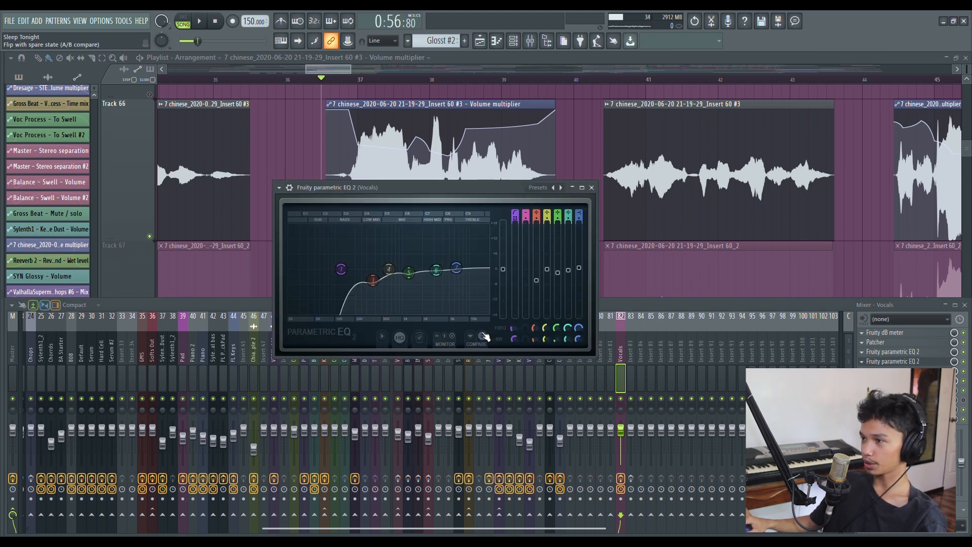
{"action": "left_click", "coordinate": [482, 335]}
Set band 7 to a Steep 8 low pass and sweep its cutoff to about 380 Hz and back up while playing from bar 36
{"action": "mouse_move", "coordinate": [581, 213]}
{"action": "left_mouse_down"}
{"action": "mouse_move", "coordinate": [582, 226]}
{"action": "mouse_move", "coordinate": [582, 215]}
{"action": "left_mouse_up"}
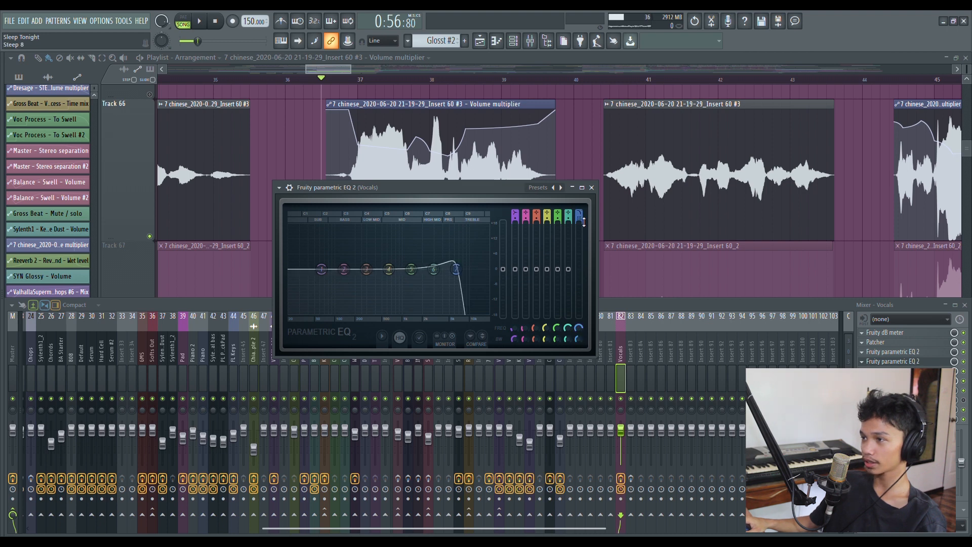
{"action": "left_click_drag", "start_coordinate": [456, 269], "coordinate": [377, 273]}
{"action": "key", "text": "space"}
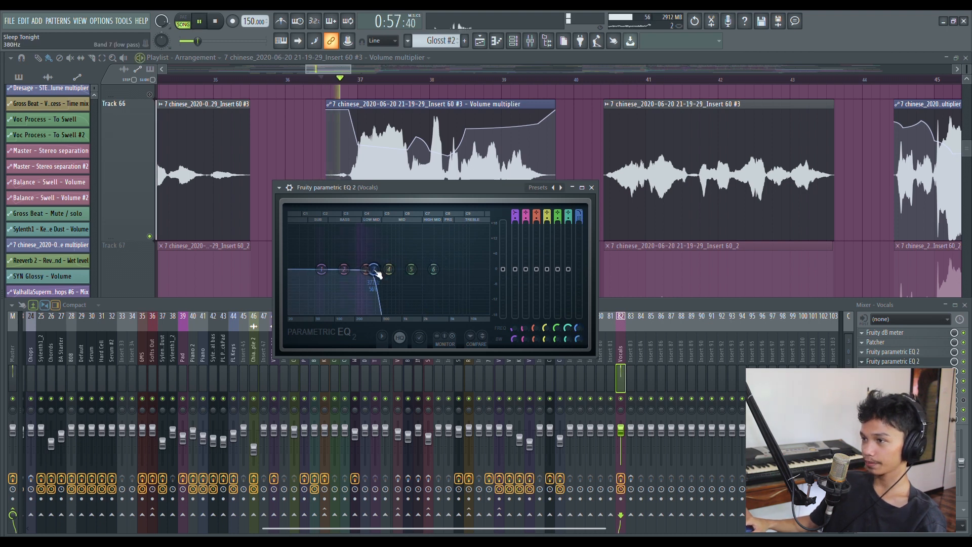
{"action": "left_click_drag", "start_coordinate": [377, 273], "coordinate": [411, 273]}
{"action": "key", "text": "space"}
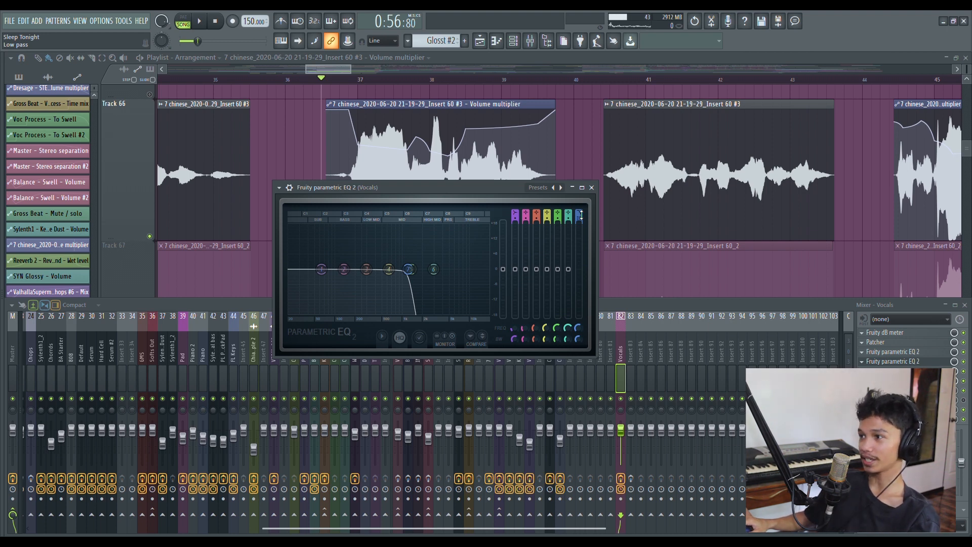
Clear the low pass from band 7 in the spare EQ state, flip the EQ back to its main state and close it
{"action": "scroll", "coordinate": [581, 215], "scroll_direction": "up", "scroll_amount": 6}
{"action": "left_click_drag", "start_coordinate": [409, 272], "coordinate": [490, 231]}
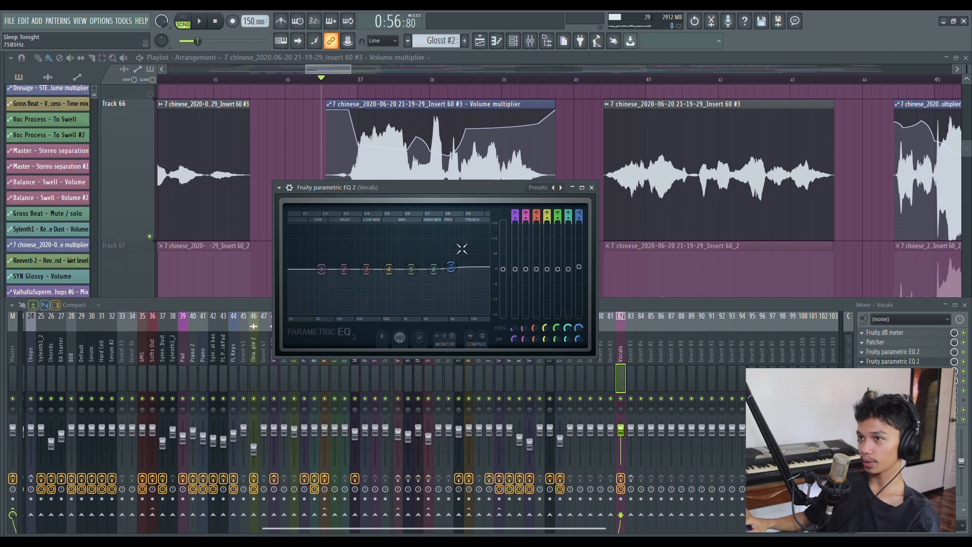
{"action": "left_click", "coordinate": [932, 362]}
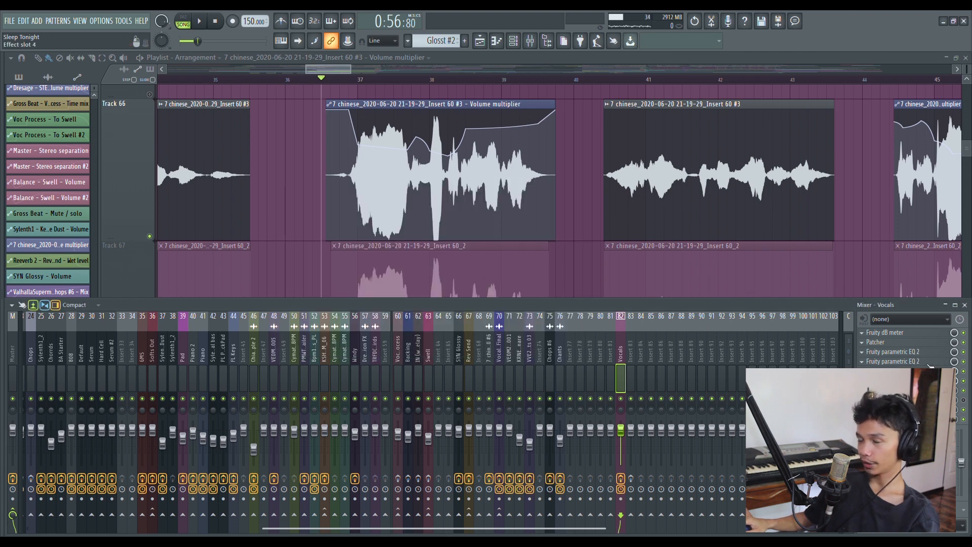
{"action": "left_click", "coordinate": [931, 362]}
{"action": "left_click", "coordinate": [488, 342]}
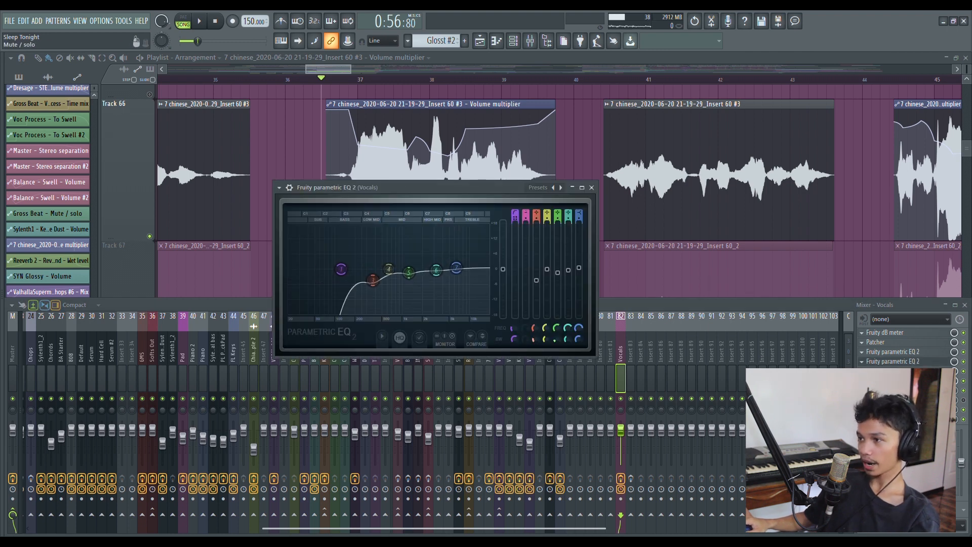
{"action": "left_click", "coordinate": [914, 362]}
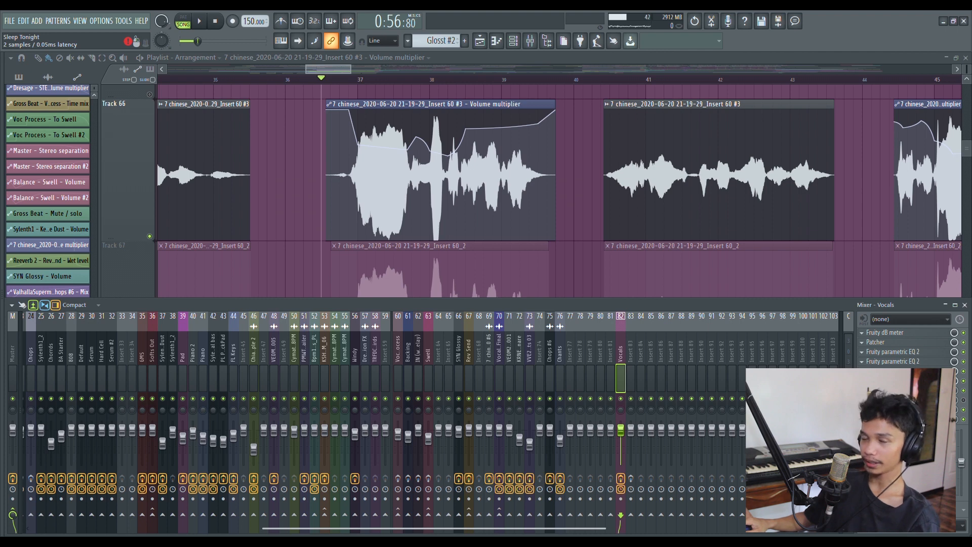
Open OTT on the Vocals track and play the bar 36 phrase with OTT active and with it bypassed
{"action": "left_click", "coordinate": [906, 372]}
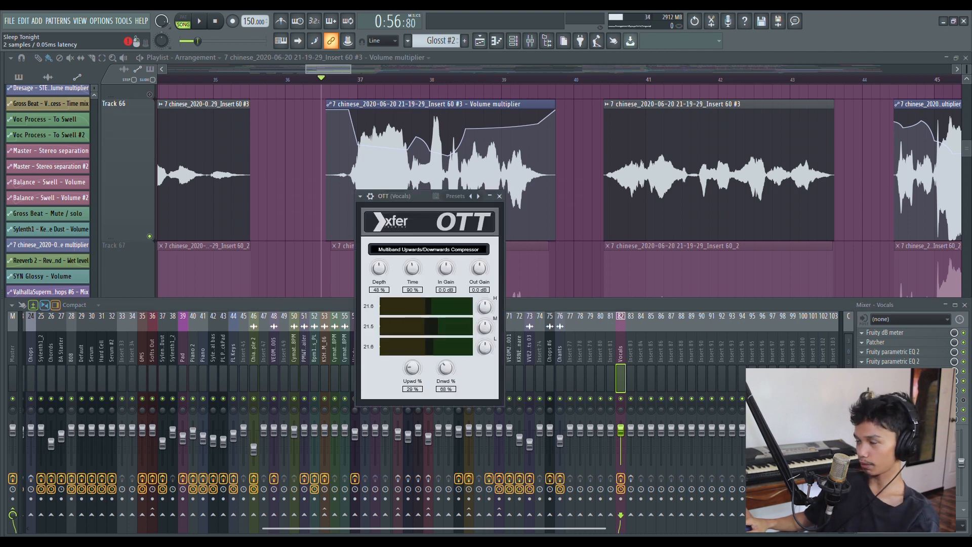
{"action": "left_click_drag", "start_coordinate": [420, 196], "coordinate": [427, 205]}
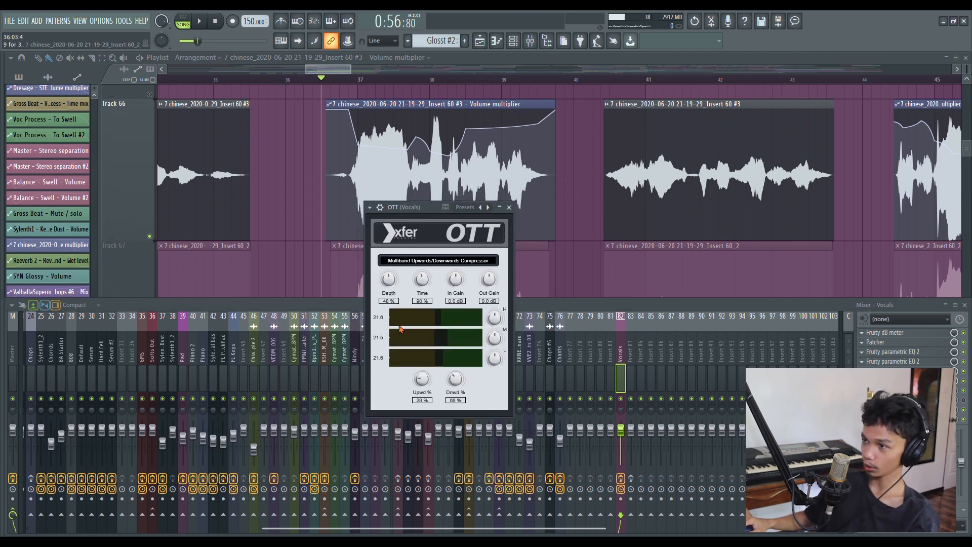
{"action": "key", "text": "space"}
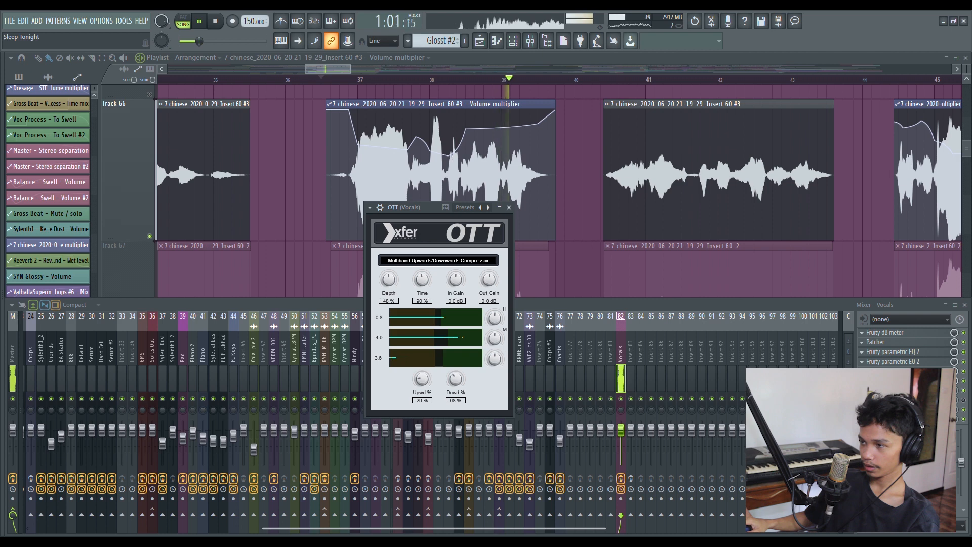
{"action": "key", "text": "space"}
{"action": "left_click", "coordinate": [966, 385]}
{"action": "key", "text": "space"}
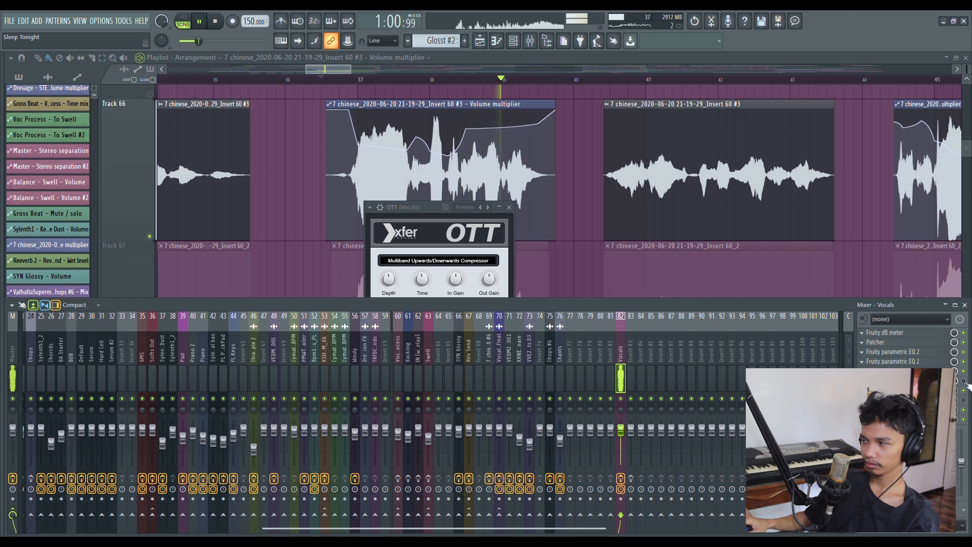
{"action": "key", "text": "space"}
{"action": "left_click", "coordinate": [414, 208]}
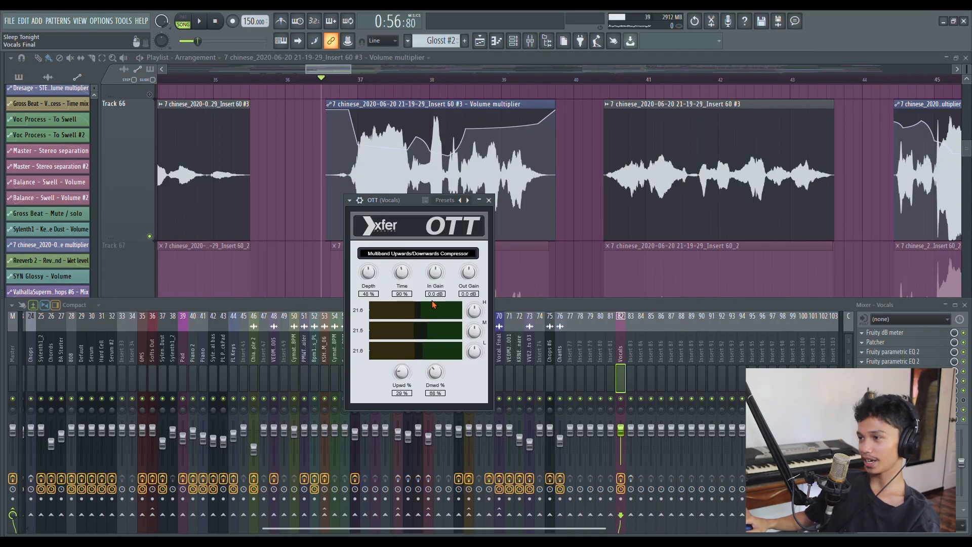
{"action": "left_click", "coordinate": [894, 391]}
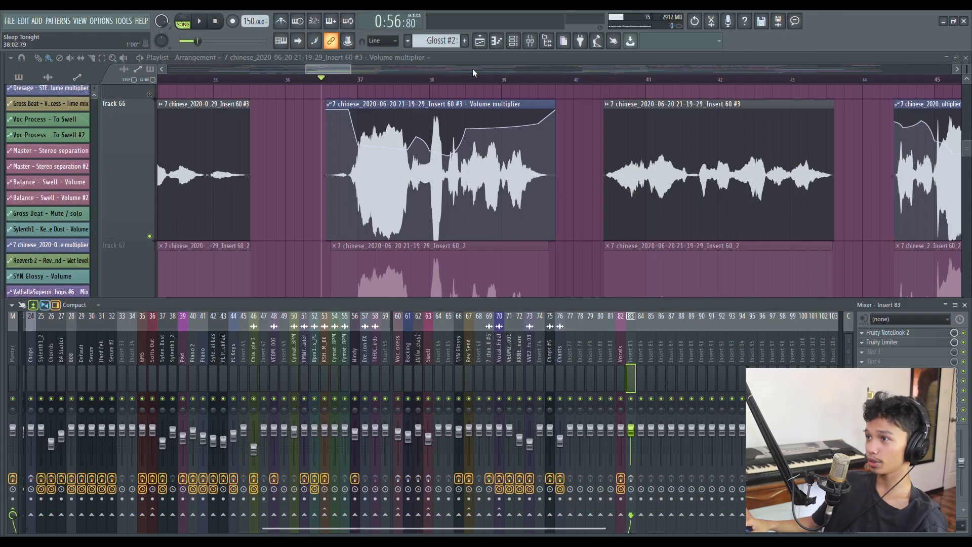
Hide the mixer and solo Track 59 in the playlist
{"action": "key", "text": "F9"}
{"action": "scroll", "coordinate": [541, 58], "scroll_direction": "up", "scroll_amount": 5}
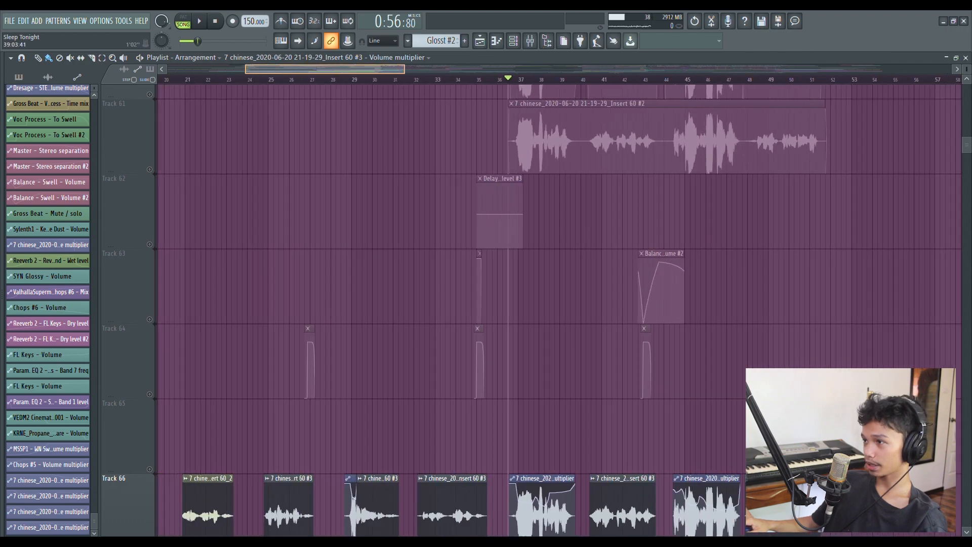
{"action": "scroll", "coordinate": [568, 347], "scroll_direction": "up", "scroll_amount": 2}
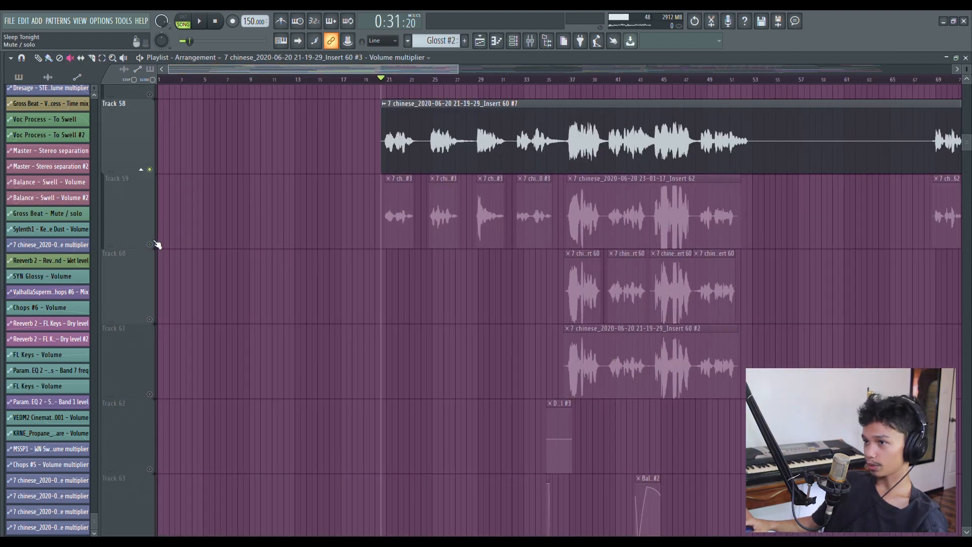
{"action": "right_click", "coordinate": [151, 245]}
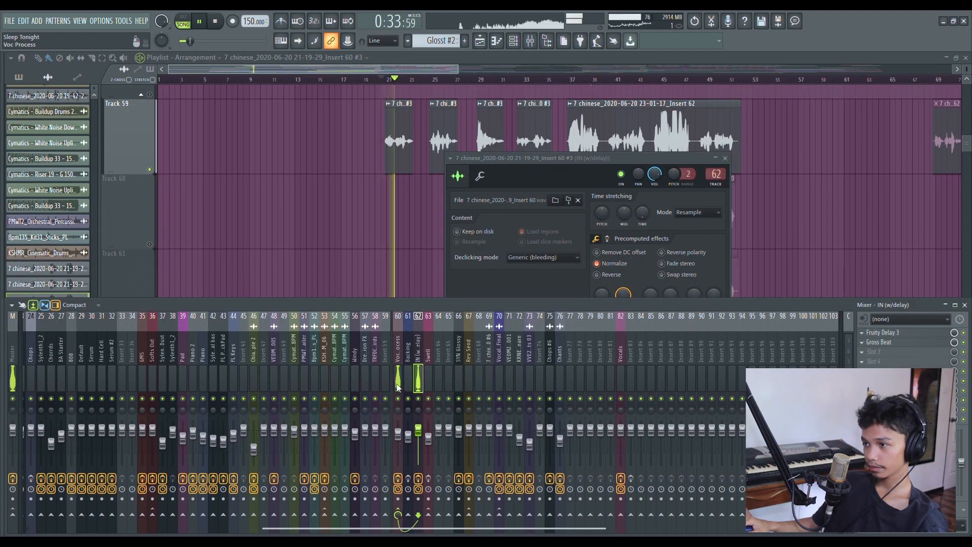
Select the Voc Process mixer track and raise the mixer window to show its full effects chain, with playback stopped
{"action": "left_click", "coordinate": [398, 387]}
{"action": "left_click_drag", "start_coordinate": [823, 306], "coordinate": [822, 235]}
{"action": "key", "text": "space"}
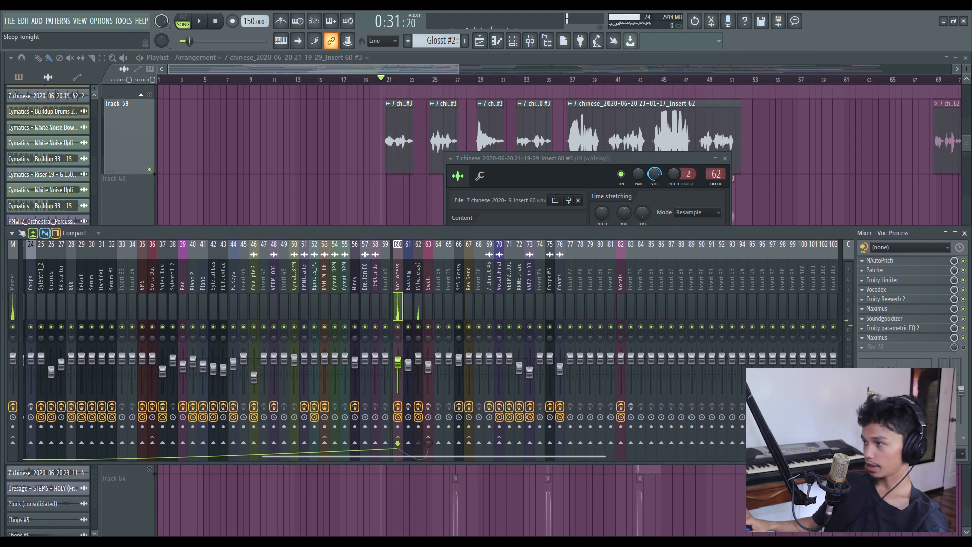
{"action": "left_click", "coordinate": [887, 294]}
{"action": "left_click", "coordinate": [884, 293]}
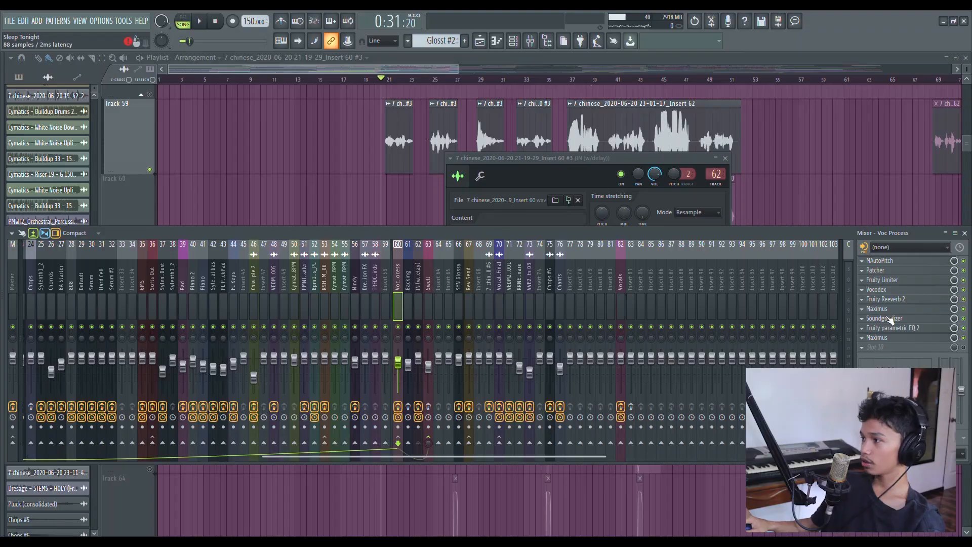
Open Fruity Reeverb 2 on the Voc Process track, examine its settings alongside playback of the vocals, and close it
{"action": "left_click", "coordinate": [894, 303]}
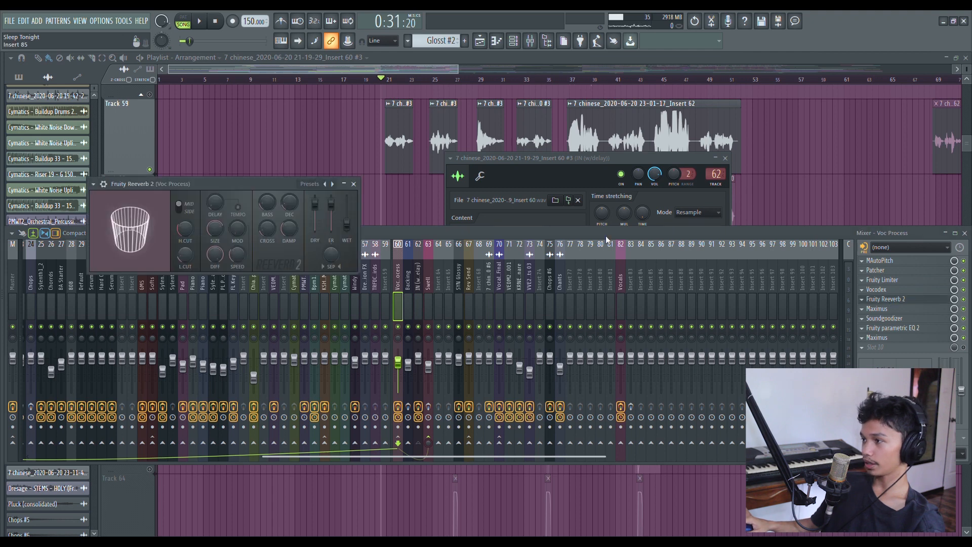
{"action": "left_click_drag", "start_coordinate": [231, 185], "coordinate": [492, 272]}
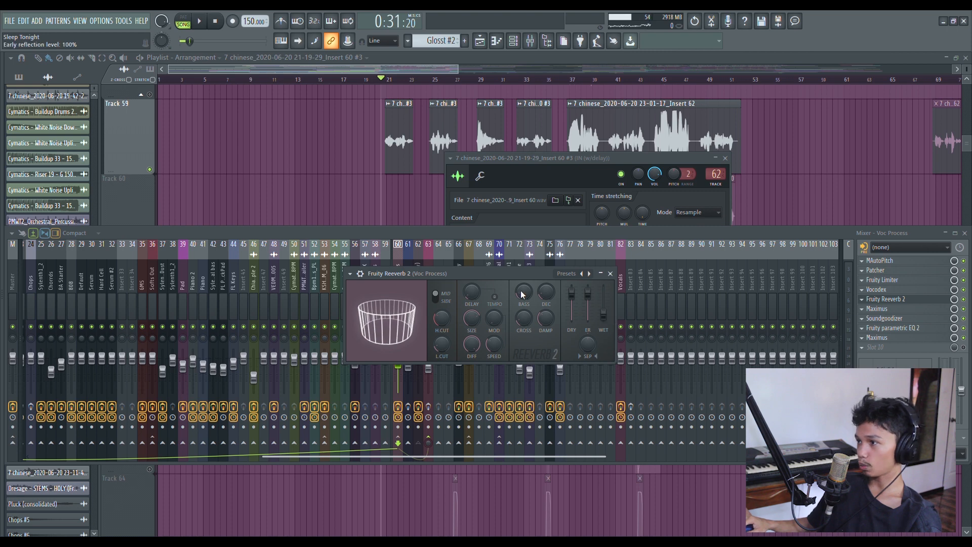
{"action": "left_click_drag", "start_coordinate": [478, 274], "coordinate": [488, 276]}
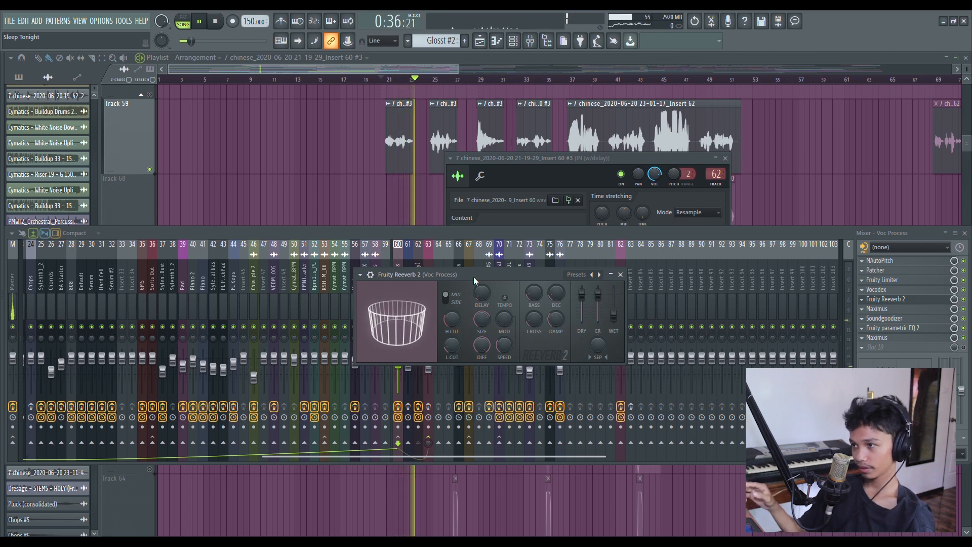
{"action": "key", "text": "space"}
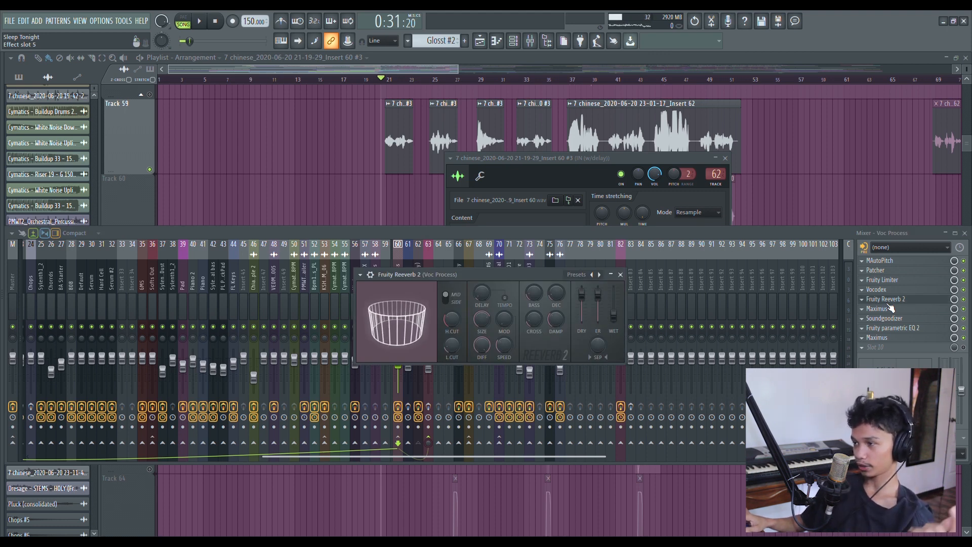
{"action": "key", "text": "Escape"}
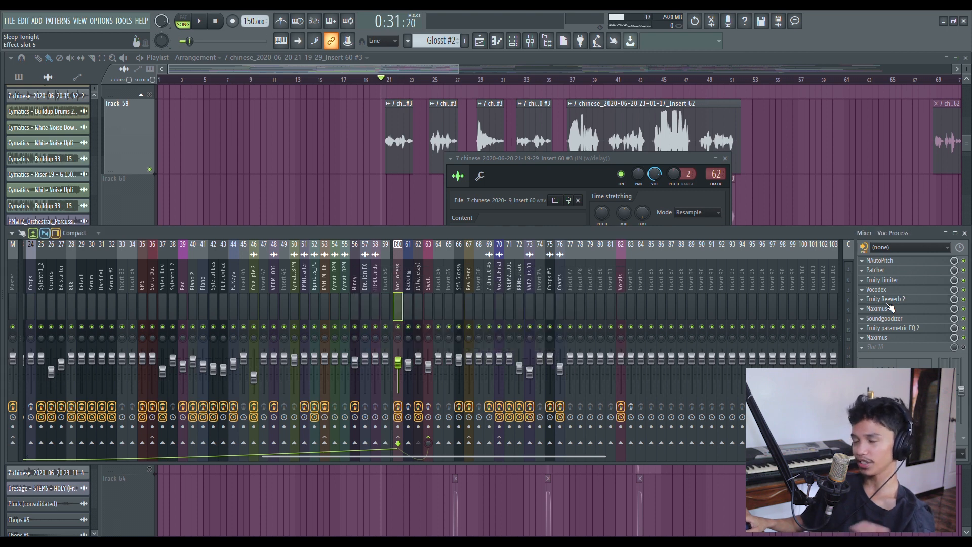
Play the Track 59 vocals from bar 20 and close the audio clip's channel settings
{"action": "key", "text": "space"}
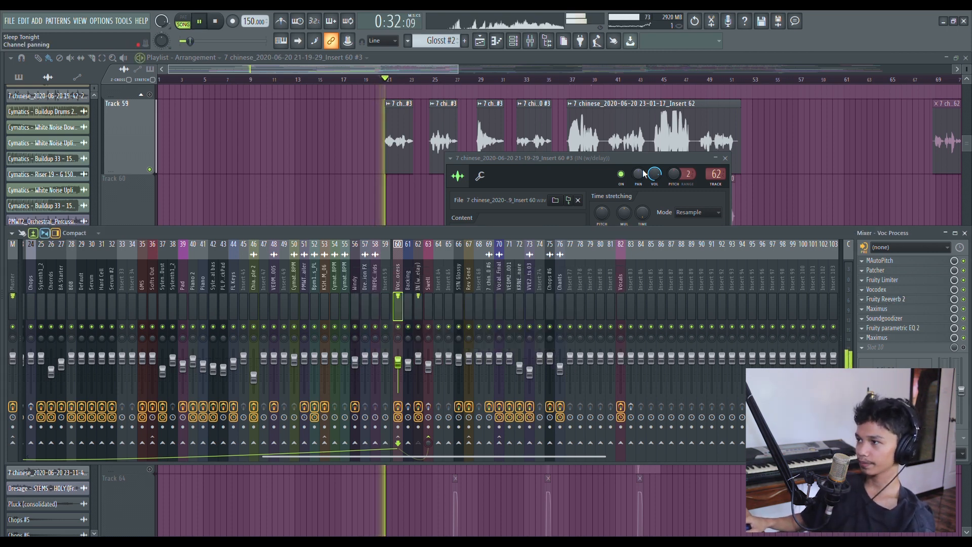
{"action": "left_click", "coordinate": [724, 158]}
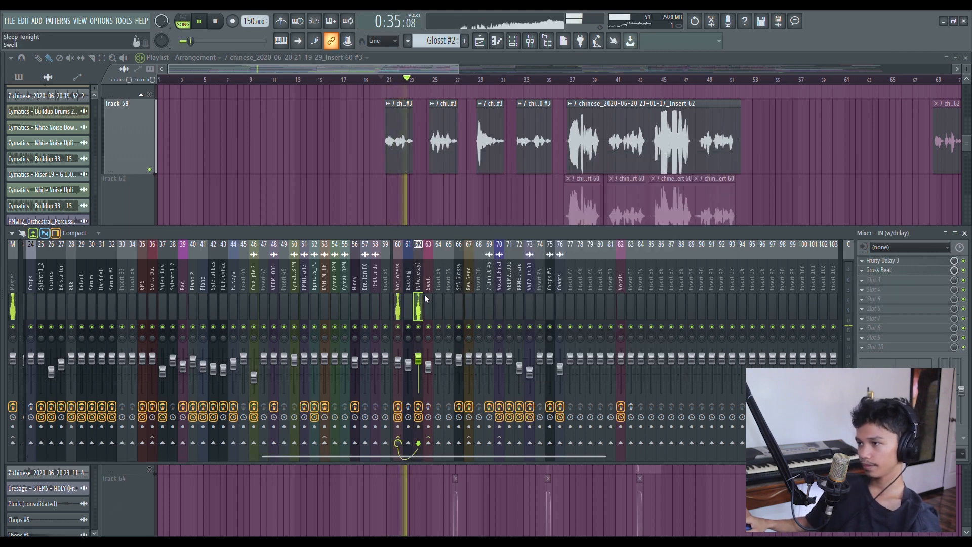
{"action": "key", "text": "space"}
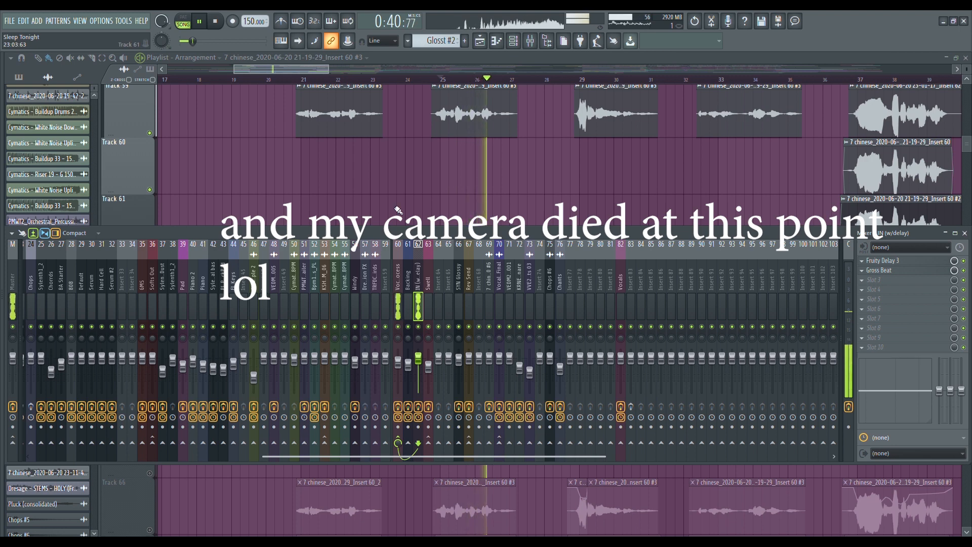
{"action": "key", "text": "space"}
Select the Swell mixer track and open ValhallaSupermassive to examine its WideVocalSwell preset
{"action": "left_click", "coordinate": [428, 306]}
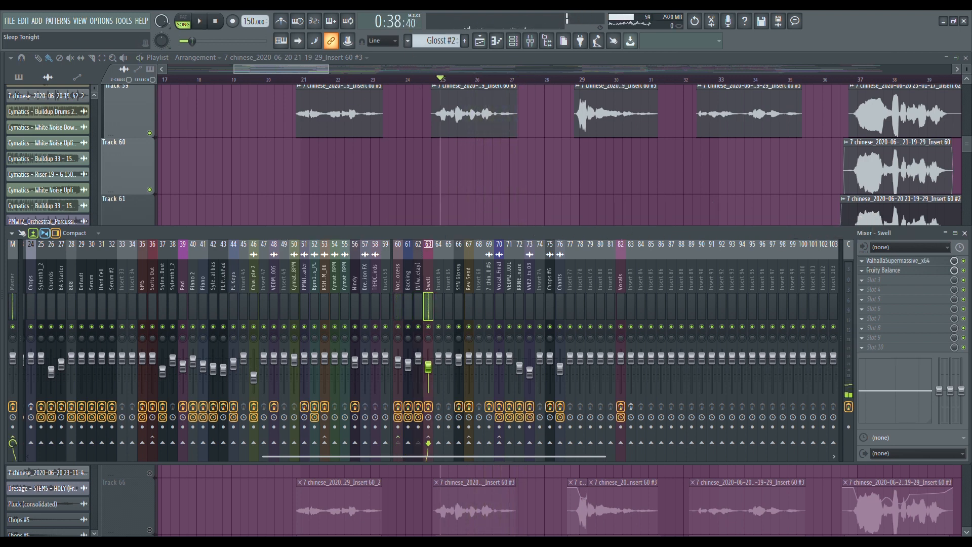
{"action": "left_click", "coordinate": [897, 260]}
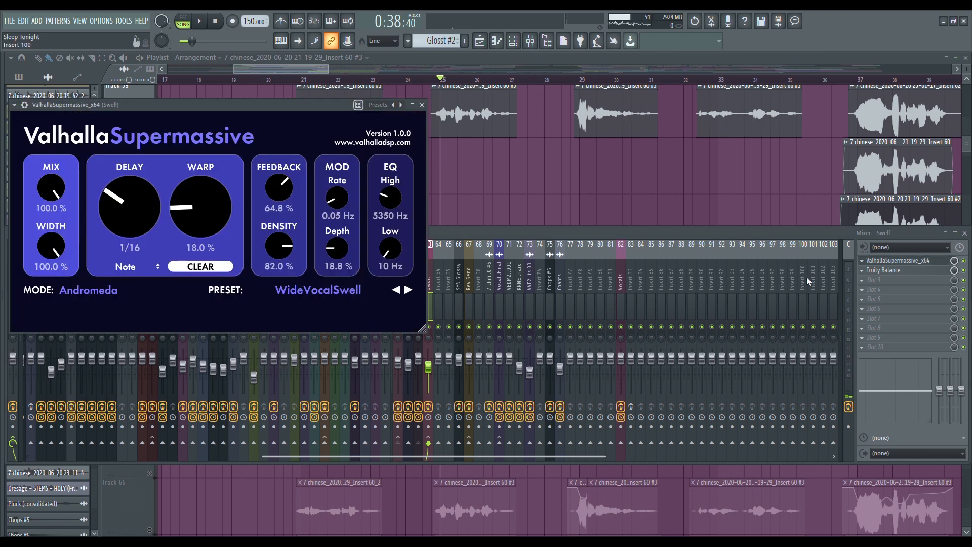
{"action": "key", "text": "Escape"}
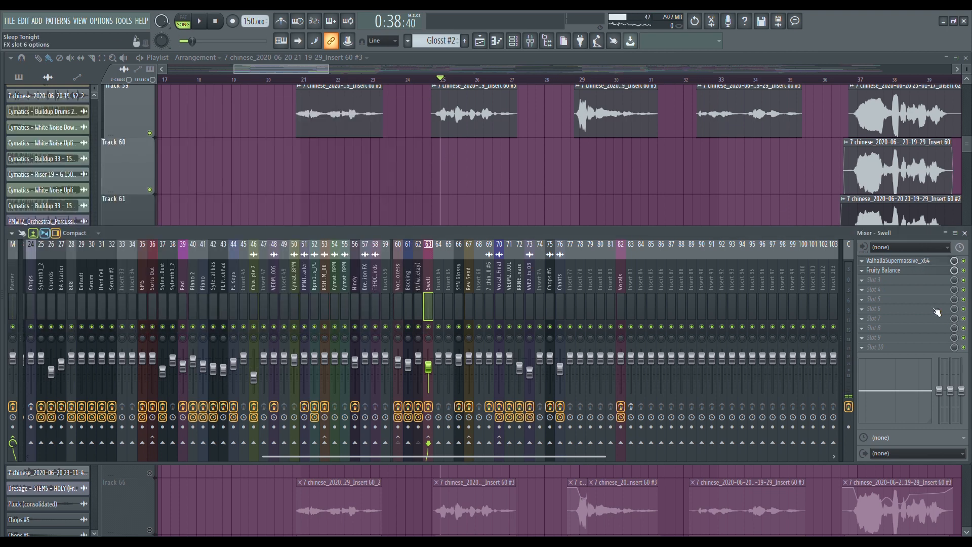
{"action": "left_click", "coordinate": [900, 263]}
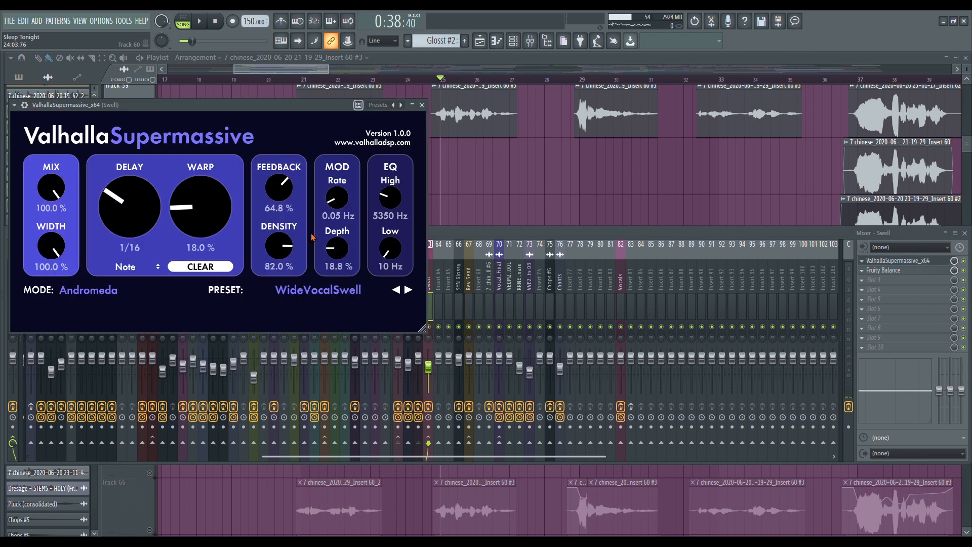
Examine the layered vocal clips and automation clips on Tracks 59 to 64 between bars 21 and 51, without the mixer in view
{"action": "right_click", "coordinate": [590, 219]}
{"action": "scroll", "coordinate": [478, 75], "scroll_direction": "up", "scroll_amount": 2}
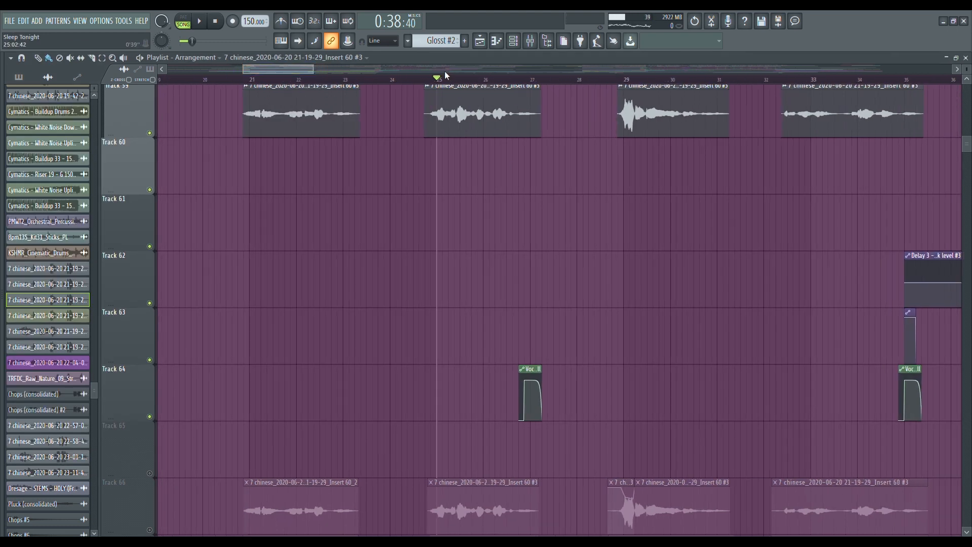
{"action": "key", "text": "F9"}
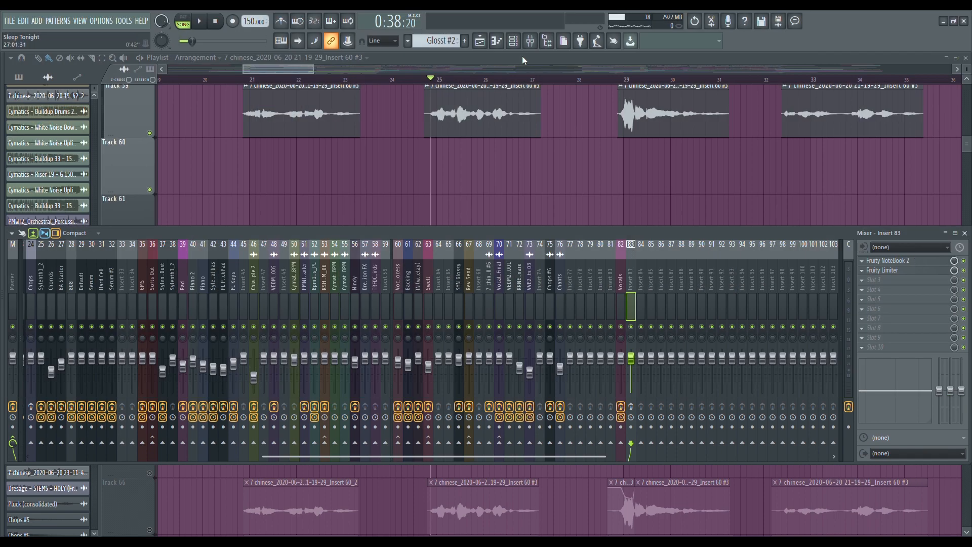
{"action": "key", "text": "F9"}
{"action": "left_click_drag", "start_coordinate": [505, 71], "coordinate": [526, 108]}
{"action": "left_click_drag", "start_coordinate": [458, 70], "coordinate": [467, 68]}
{"action": "scroll", "coordinate": [483, 200], "scroll_direction": "up", "scroll_amount": 2}
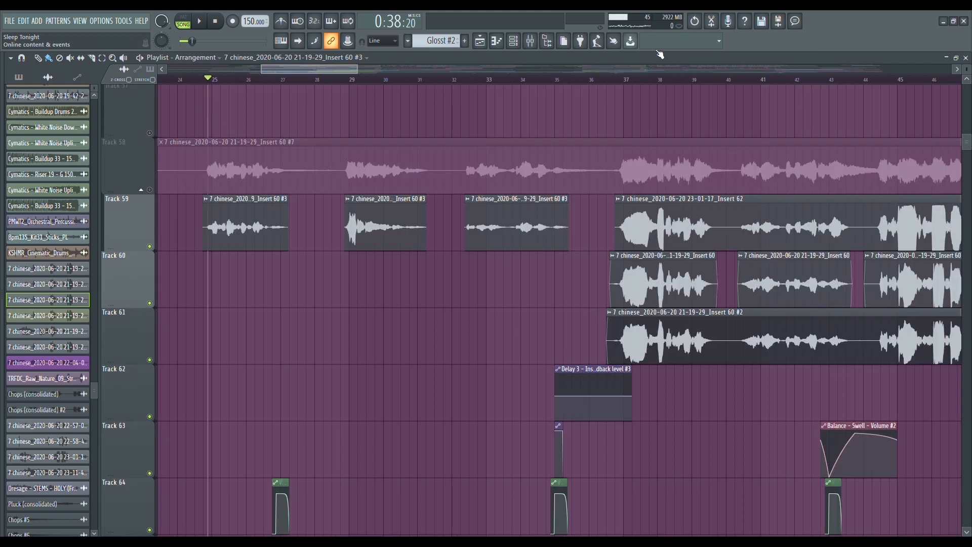
{"action": "scroll", "coordinate": [661, 68], "scroll_direction": "up", "scroll_amount": 2}
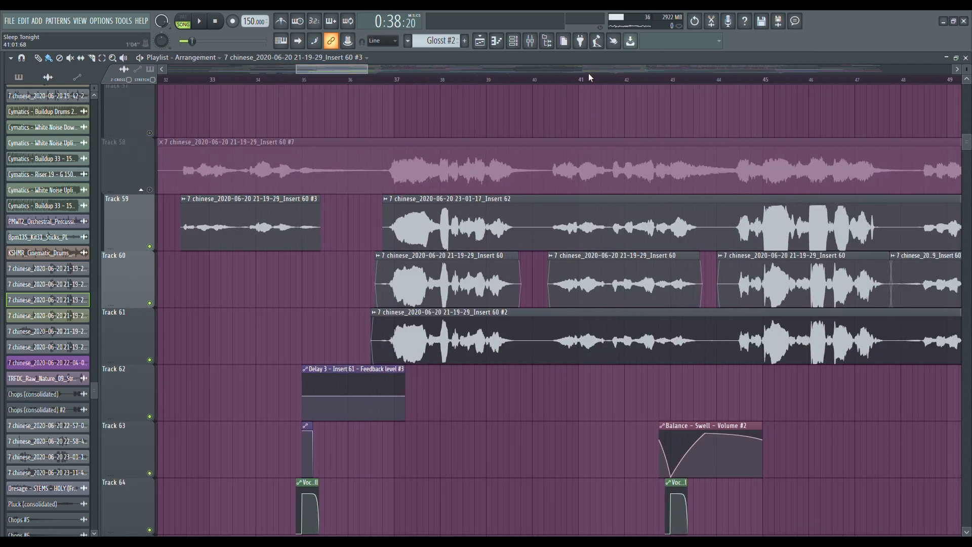
{"action": "scroll", "coordinate": [587, 73], "scroll_direction": "down", "scroll_amount": 2}
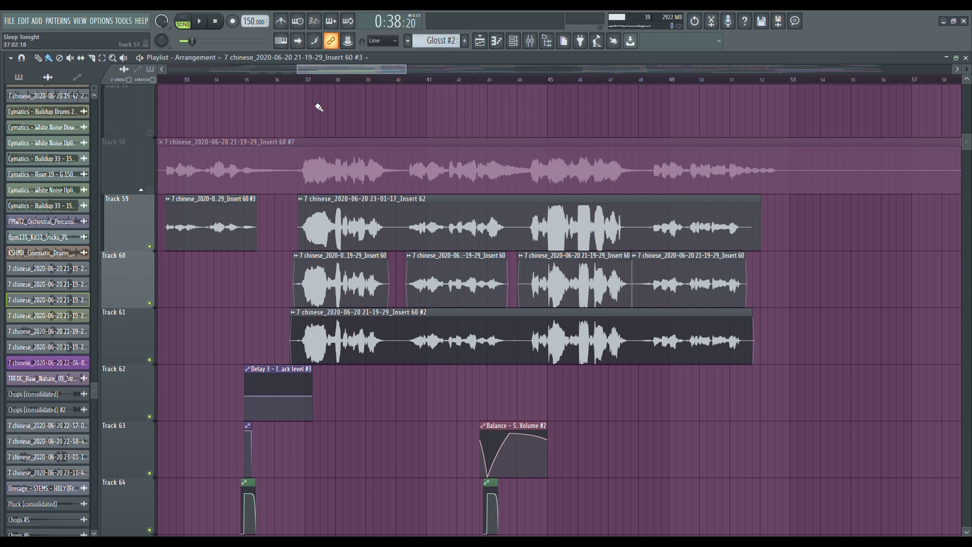
{"action": "scroll", "coordinate": [325, 73], "scroll_direction": "up", "scroll_amount": 1}
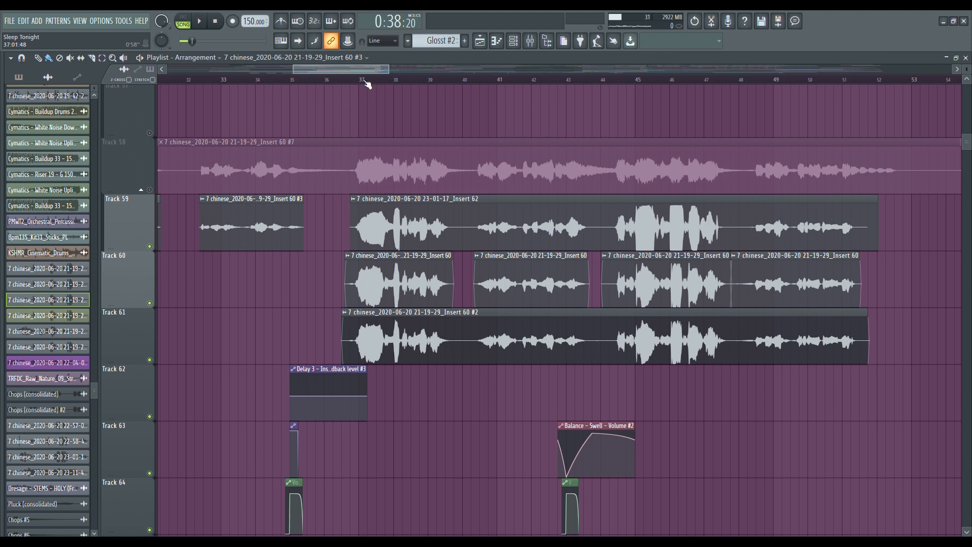
{"action": "scroll", "coordinate": [365, 68], "scroll_direction": "up", "scroll_amount": 1}
Open the channel settings of the first backing vocal clip on Track 60, reposition the window to view them, and close it
{"action": "double_click", "coordinate": [360, 269]}
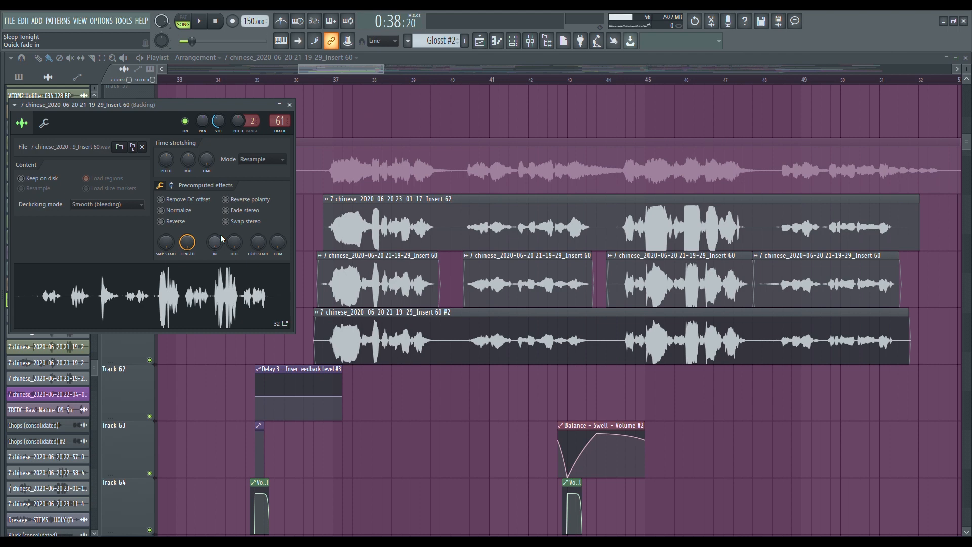
{"action": "left_click_drag", "start_coordinate": [208, 105], "coordinate": [580, 151]}
{"action": "left_click", "coordinate": [260, 158]}
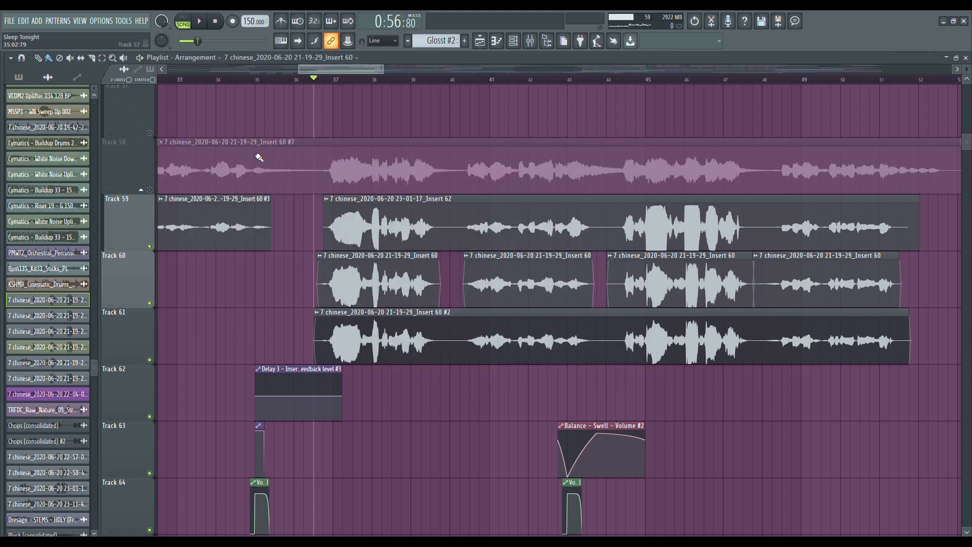
Solo Track 60, play its backing vocals from bar 36 with the mixer briefly in view, and stop playback
{"action": "left_click", "coordinate": [150, 248]}
{"action": "key", "text": "F9"}
{"action": "key", "text": "space"}
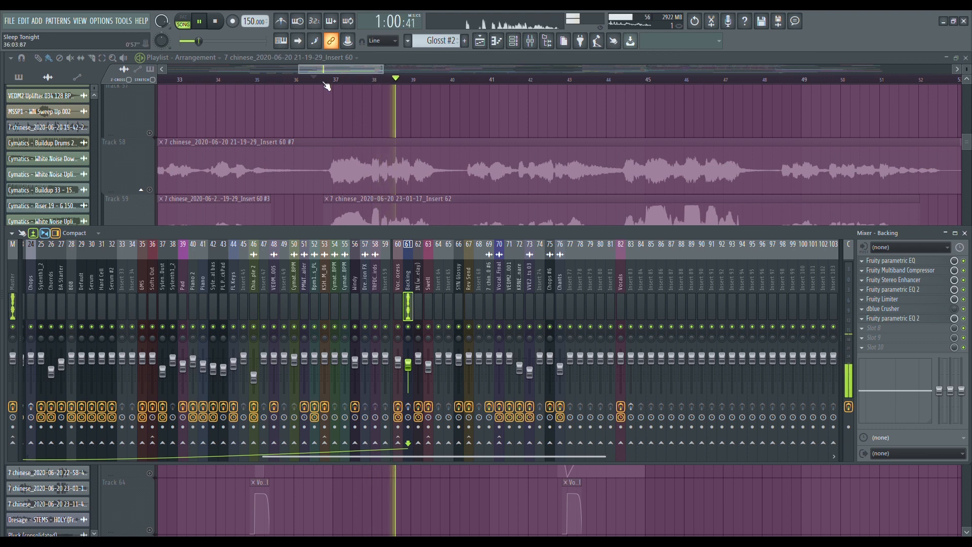
{"action": "key", "text": "F9"}
{"action": "key", "text": "space"}
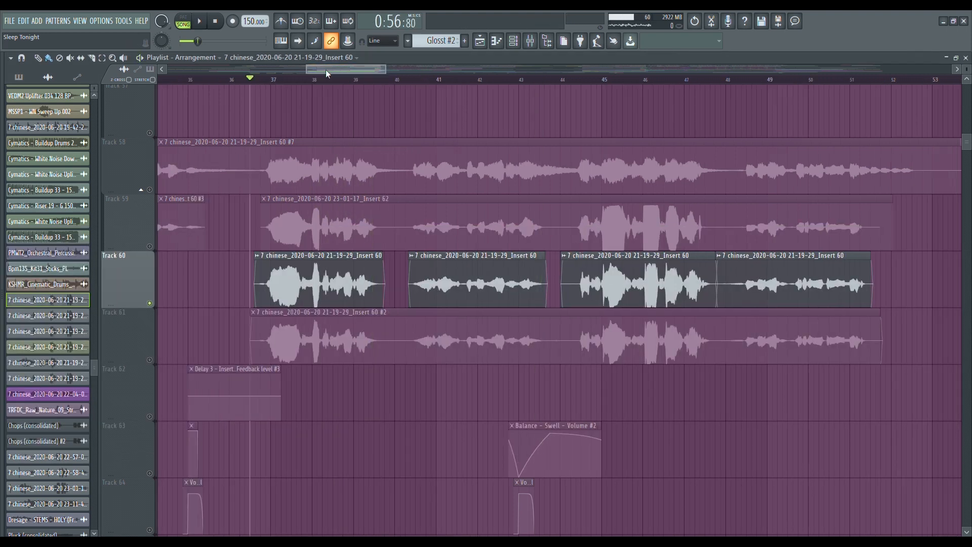
Solo Track 59 instead and play its vocal layer from bar 36 for comparison
{"action": "right_click", "coordinate": [150, 246]}
{"action": "key", "text": "space"}
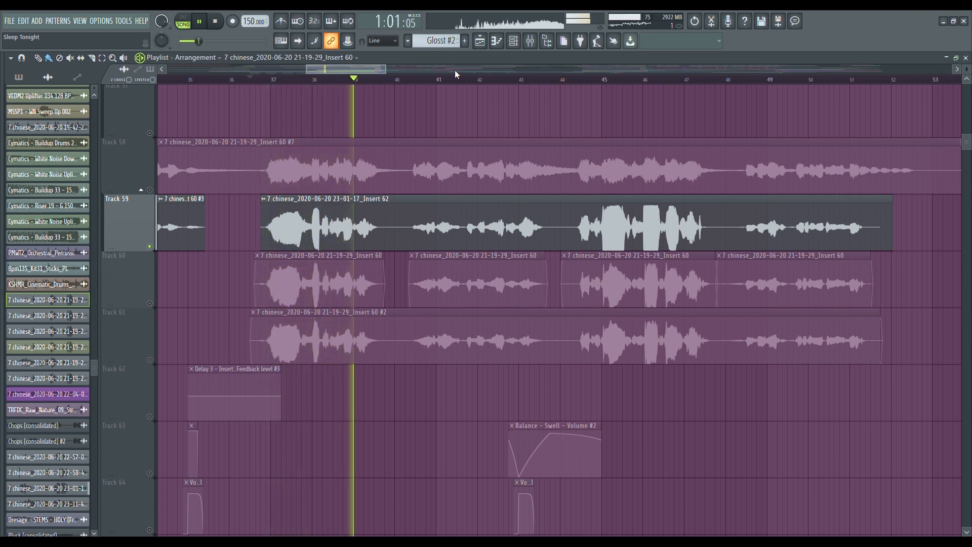
{"action": "key", "text": "space"}
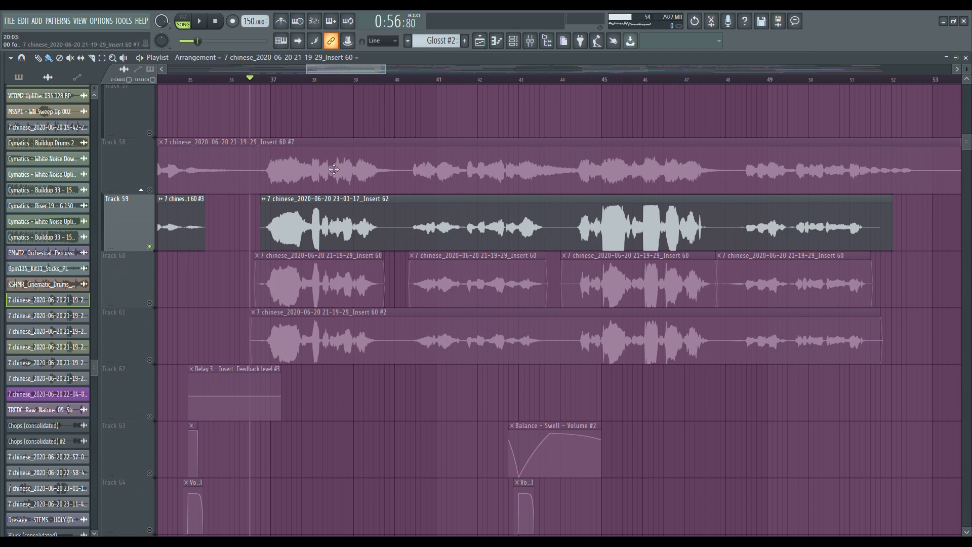
Solo Track 60 and examine the Backing mixer track's effect chain, including the Stereo Enhancer and both Fruity parametric EQ 2 curves
{"action": "left_click", "coordinate": [154, 303]}
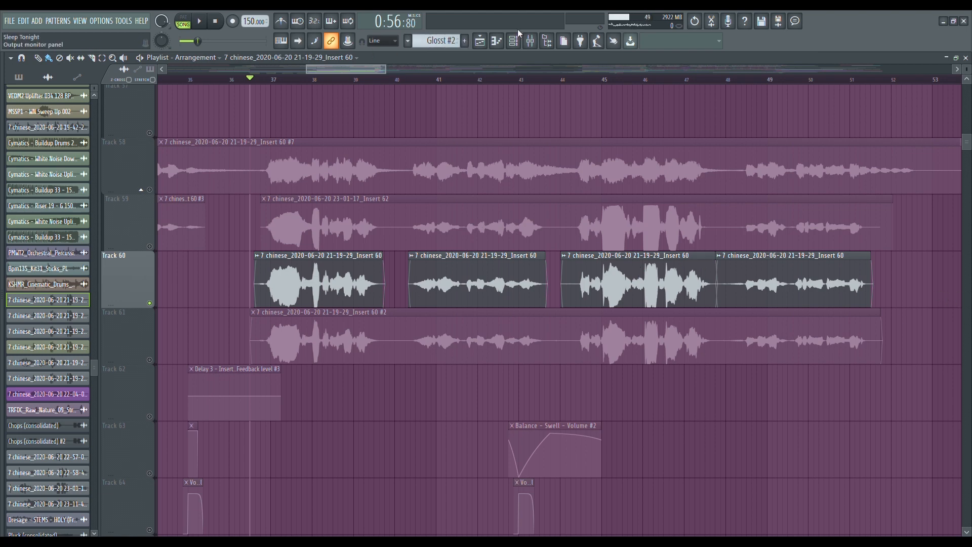
{"action": "left_click", "coordinate": [530, 41]}
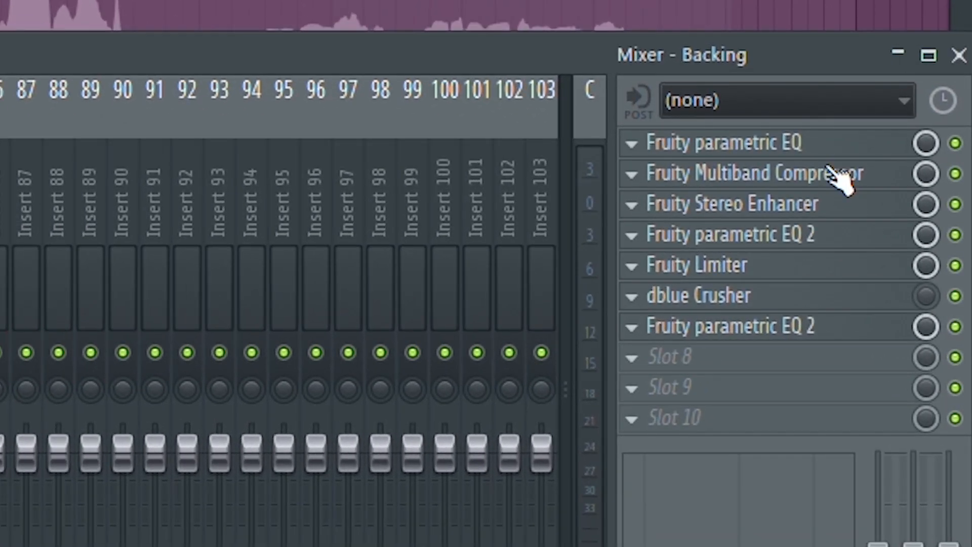
{"action": "left_click", "coordinate": [822, 208]}
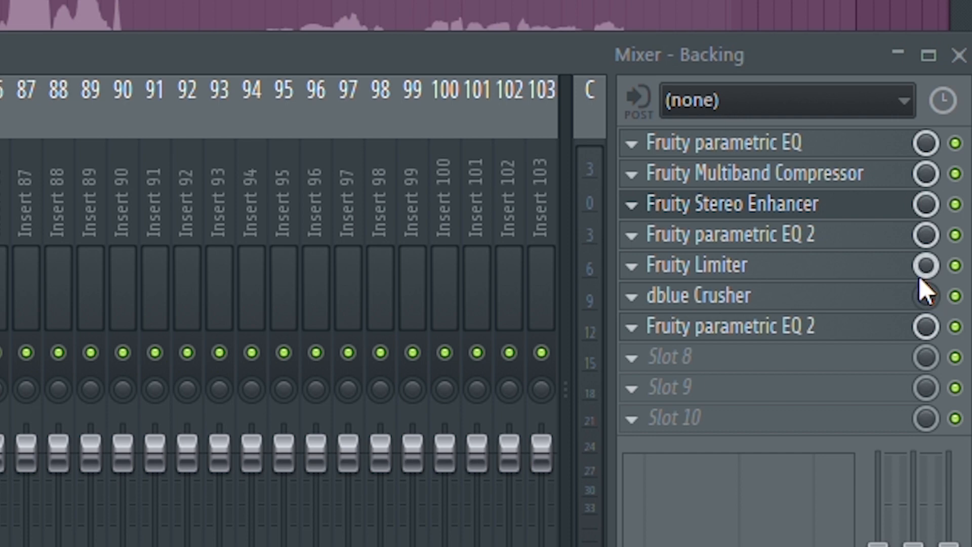
{"action": "left_click", "coordinate": [830, 212]}
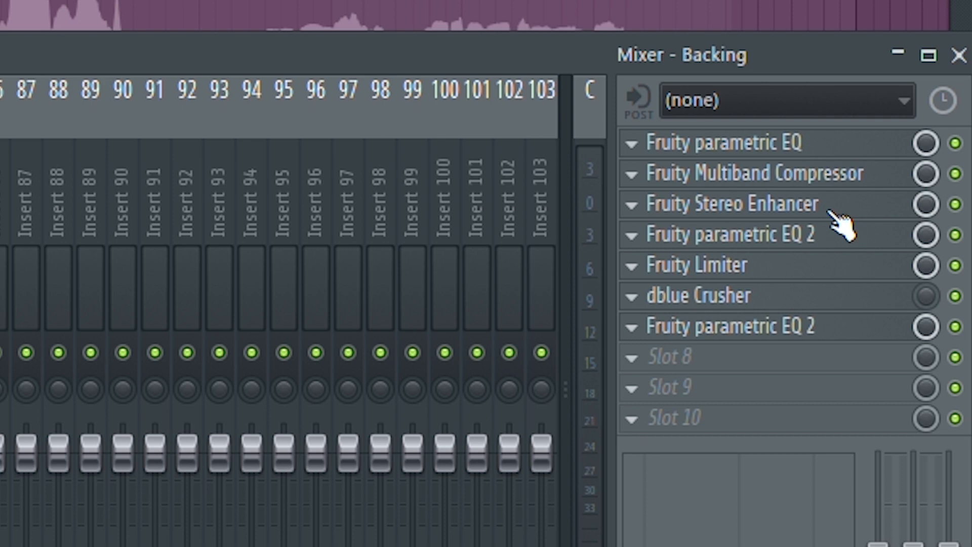
{"action": "left_click", "coordinate": [890, 291]}
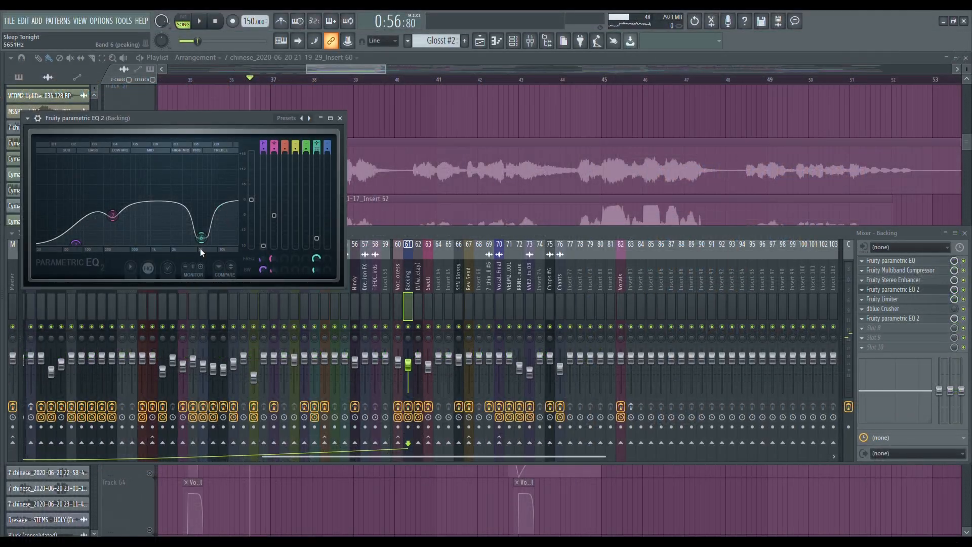
{"action": "left_click", "coordinate": [883, 290]}
{"action": "left_click", "coordinate": [887, 318]}
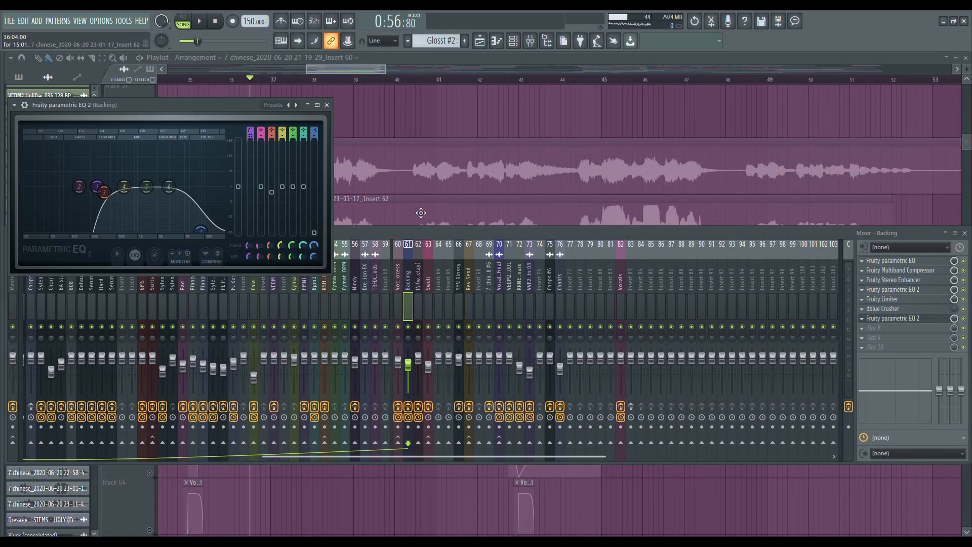
{"action": "left_click_drag", "start_coordinate": [200, 109], "coordinate": [516, 193]}
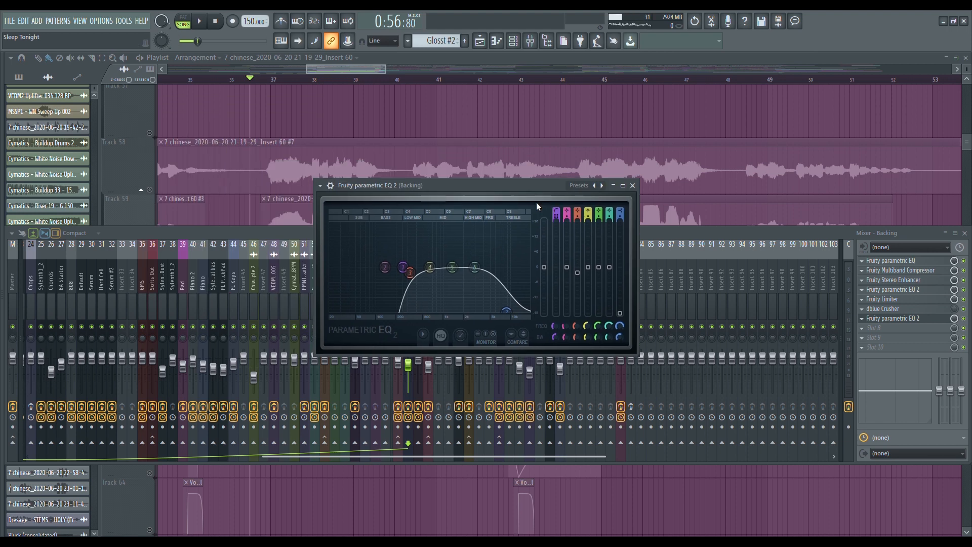
Solo Track 61 without the mixer in view and play its backing vocal clip from bar 36
{"action": "left_click", "coordinate": [118, 157]}
{"action": "scroll", "coordinate": [180, 309], "scroll_direction": "down", "scroll_amount": 1}
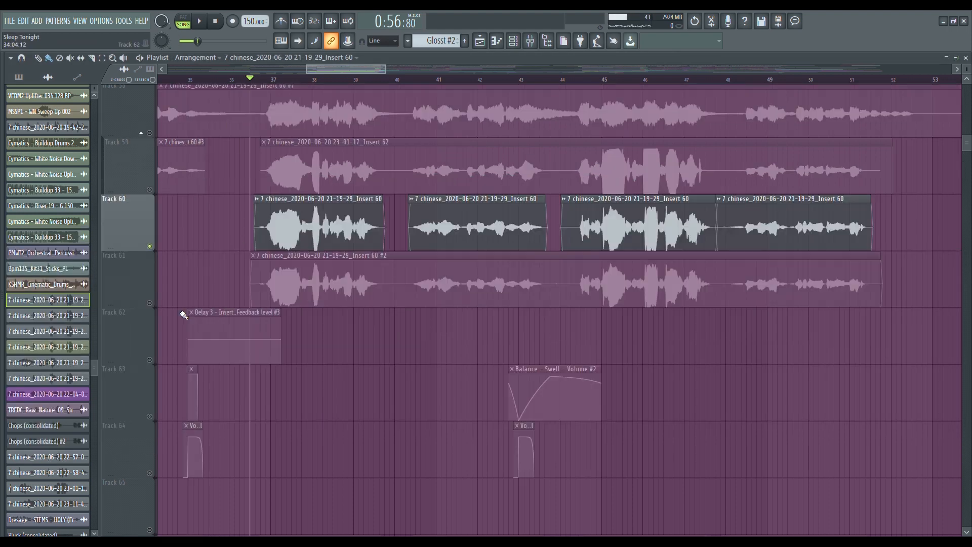
{"action": "right_click", "coordinate": [151, 305]}
{"action": "scroll", "coordinate": [368, 68], "scroll_direction": "up", "scroll_amount": 1}
{"action": "scroll", "coordinate": [368, 68], "scroll_direction": "down", "scroll_amount": 3}
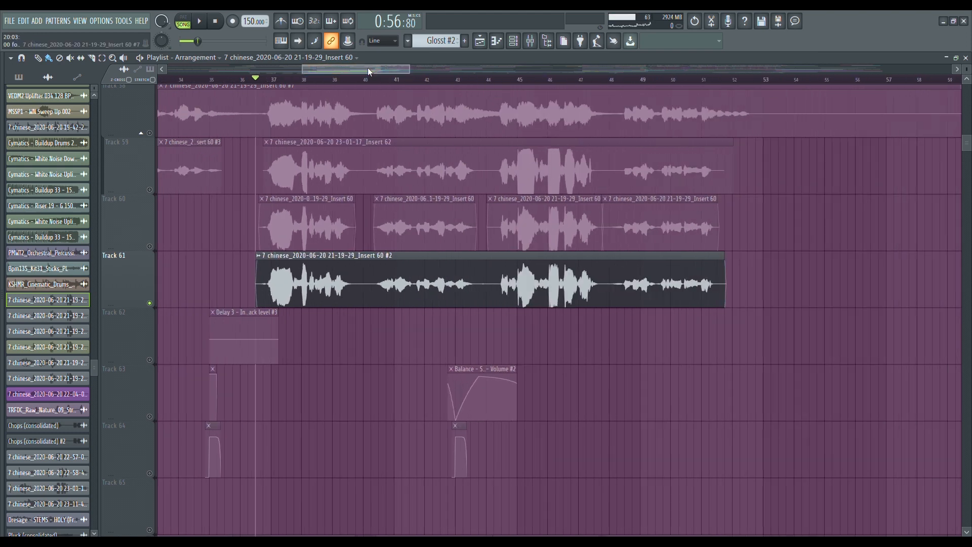
{"action": "key", "text": "ctrl+z"}
{"action": "left_click", "coordinate": [412, 342], "text": "ctrl"}
{"action": "key", "text": "space"}
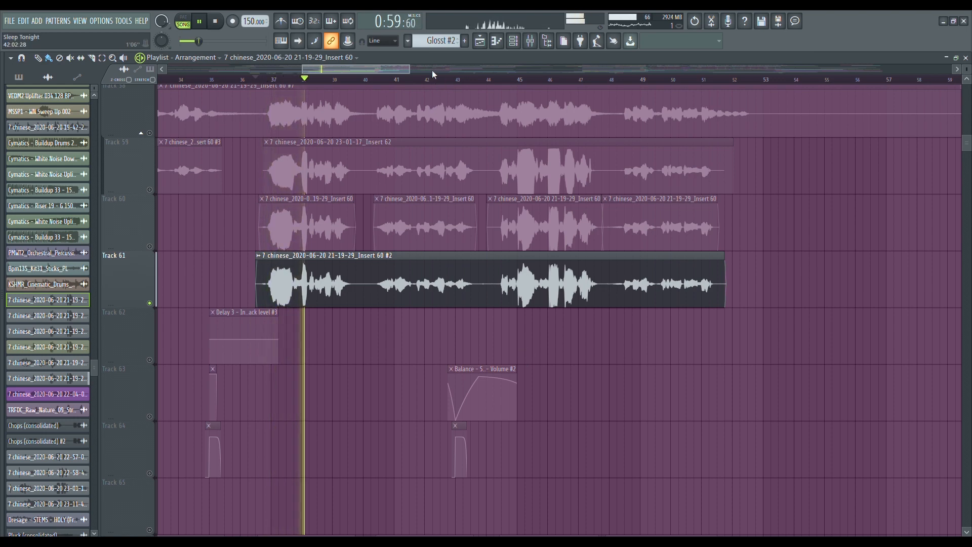
{"action": "scroll", "coordinate": [432, 69], "scroll_direction": "up", "scroll_amount": 1}
{"action": "left_click", "coordinate": [379, 330], "text": "ctrl"}
{"action": "key", "text": "space"}
Open the channel settings of the Track 61 vocal clip to view its time-stretching pitch, and close them
{"action": "left_click", "coordinate": [355, 303]}
{"action": "double_click", "coordinate": [355, 303]}
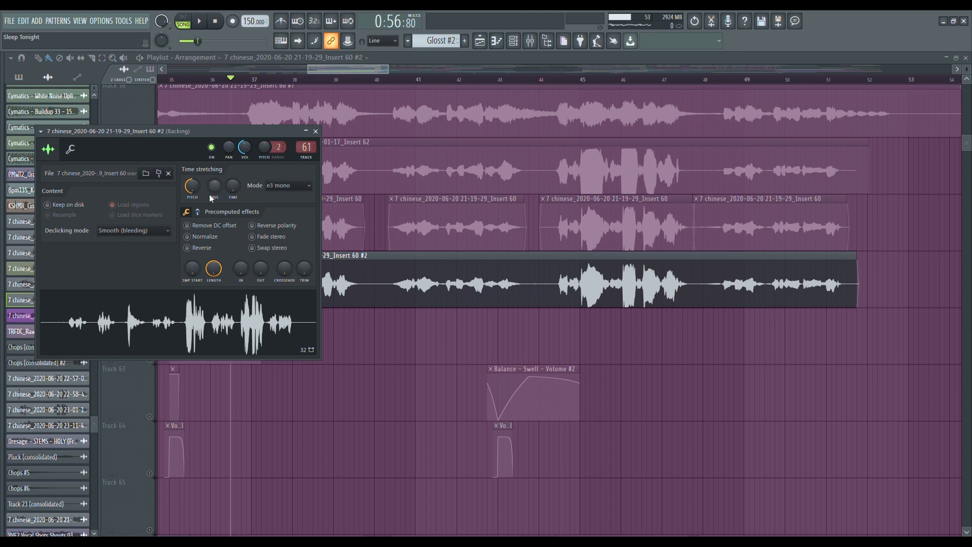
{"action": "left_click", "coordinate": [315, 131]}
Unmute Tracks 59, 60, 63 and 64, play the layered vocals with their automation from bar 36, and place the playhead at bar 41
{"action": "left_click", "coordinate": [150, 246]}
{"action": "left_click", "coordinate": [150, 190]}
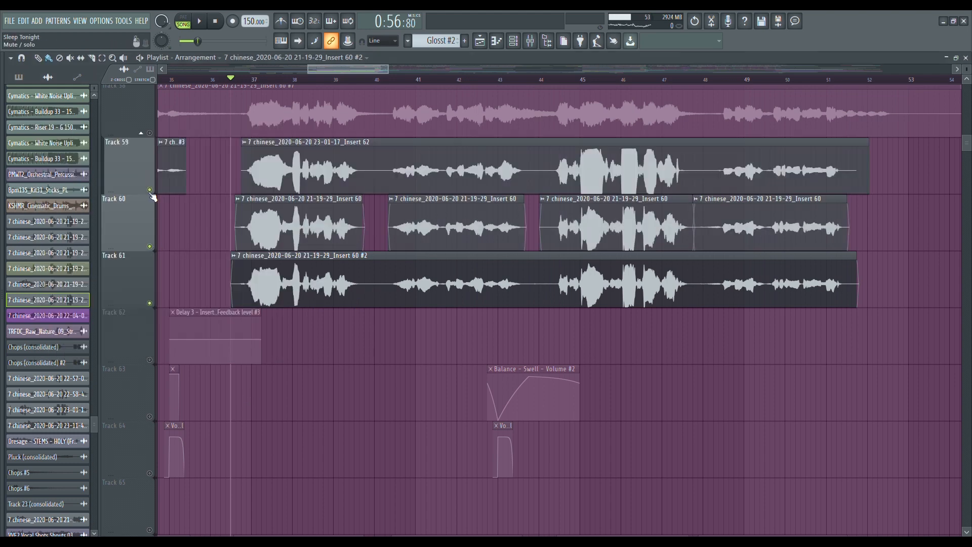
{"action": "key", "text": "space"}
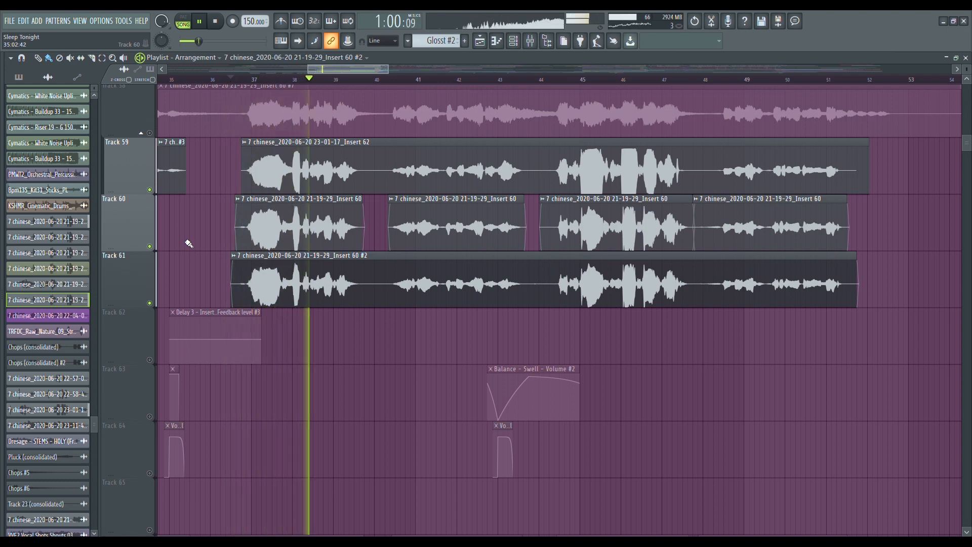
{"action": "left_click", "coordinate": [149, 416]}
{"action": "left_click", "coordinate": [150, 473]}
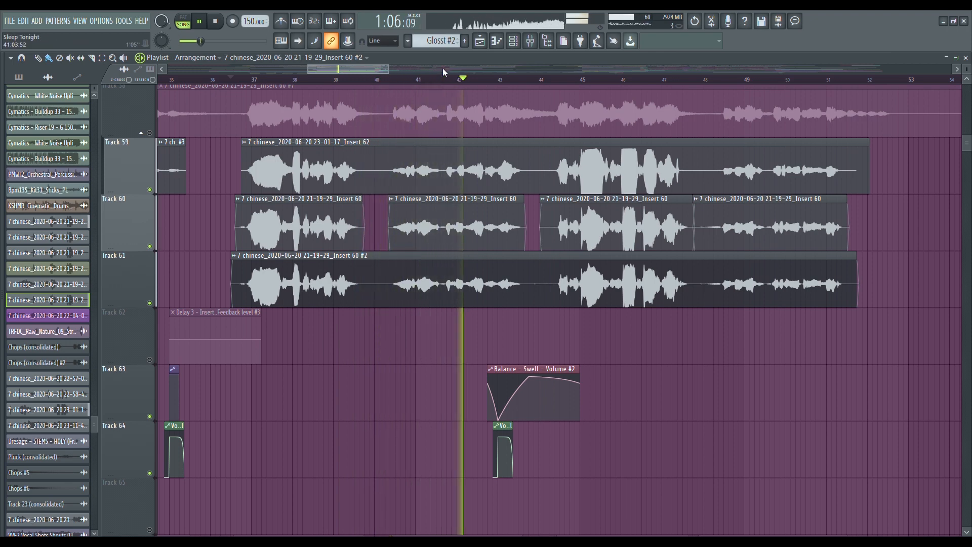
{"action": "scroll", "coordinate": [444, 72], "scroll_direction": "down", "scroll_amount": 2}
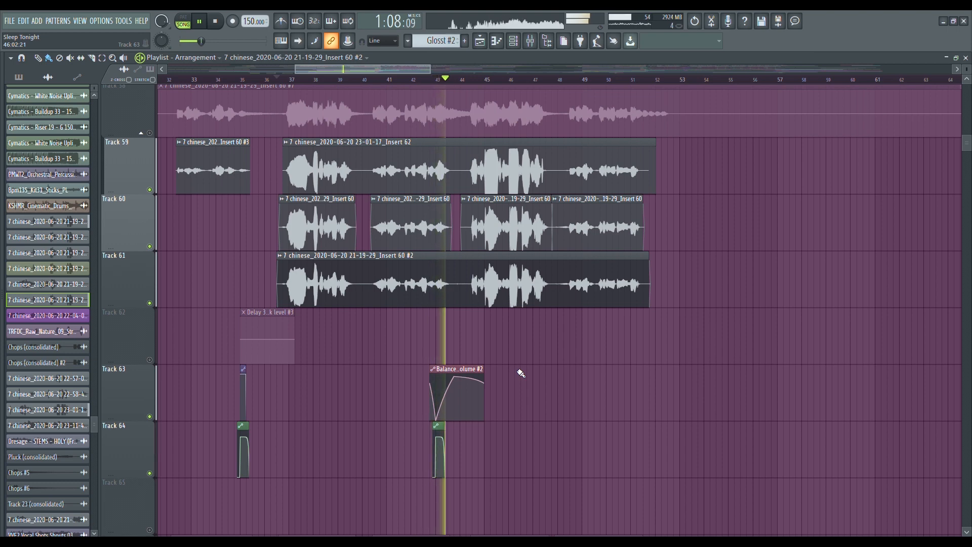
{"action": "key", "text": "space"}
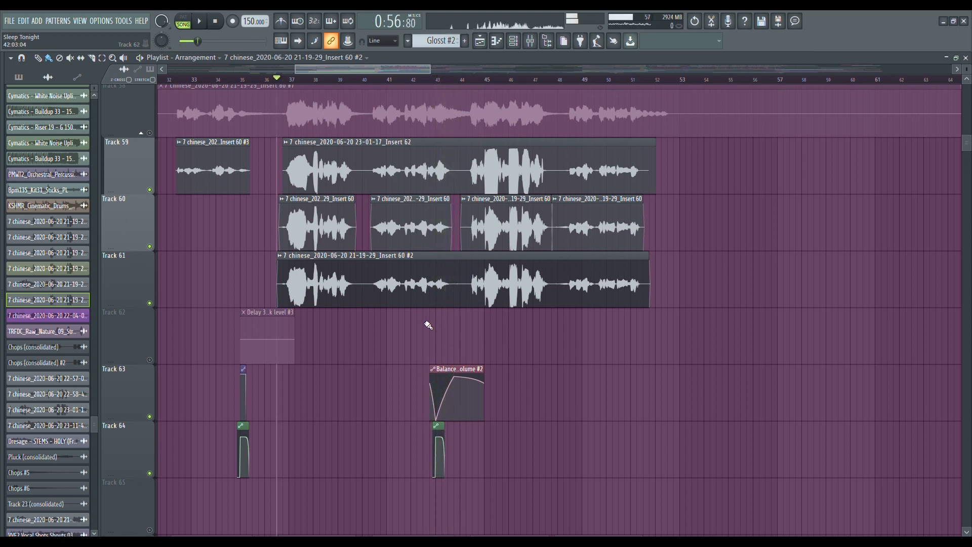
{"action": "left_click", "coordinate": [392, 80]}
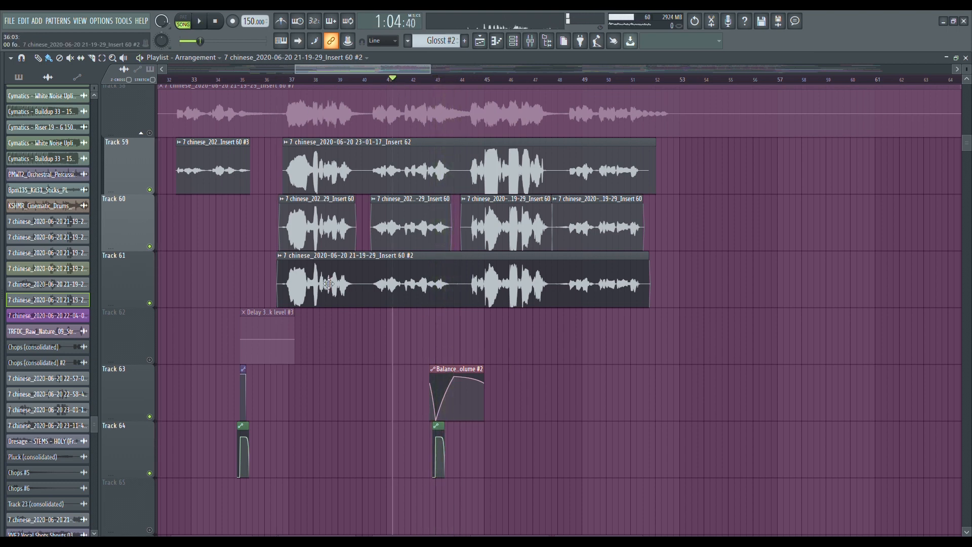
Unmute the rest of the arrangement except Track 57 and mute the layered vocal clips on Tracks 59 to 61
{"action": "scroll", "coordinate": [553, 191], "scroll_direction": "down", "scroll_amount": 3, "text": "ctrl"}
{"action": "scroll", "coordinate": [554, 323], "scroll_direction": "up", "scroll_amount": 2}
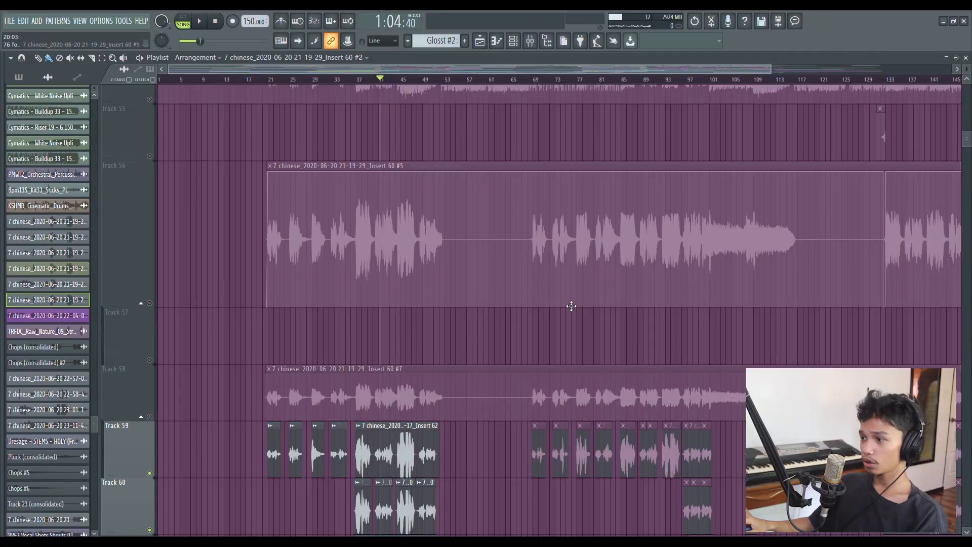
{"action": "scroll", "coordinate": [577, 298], "scroll_direction": "down", "scroll_amount": 4}
{"action": "scroll", "coordinate": [582, 298], "scroll_direction": "up", "scroll_amount": 4}
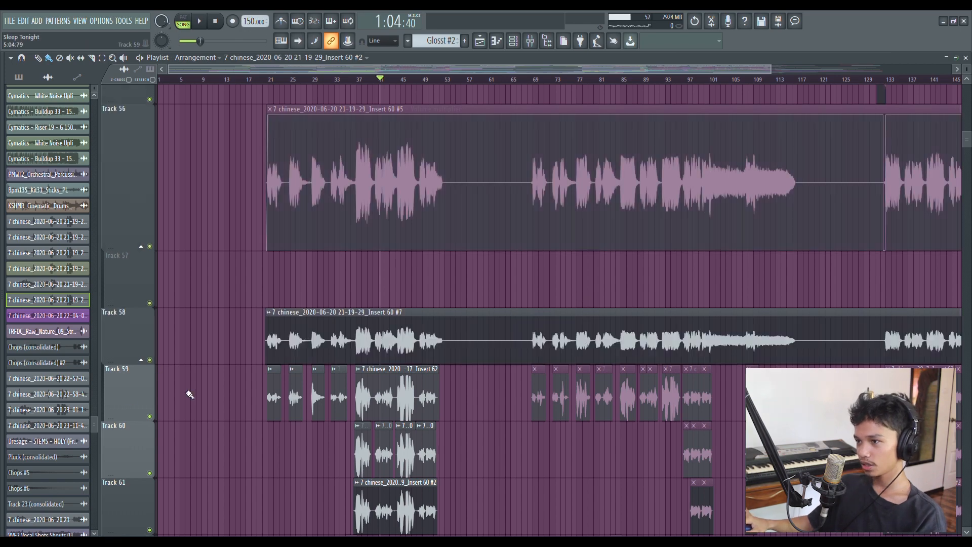
{"action": "scroll", "coordinate": [305, 460], "scroll_direction": "down", "scroll_amount": 4}
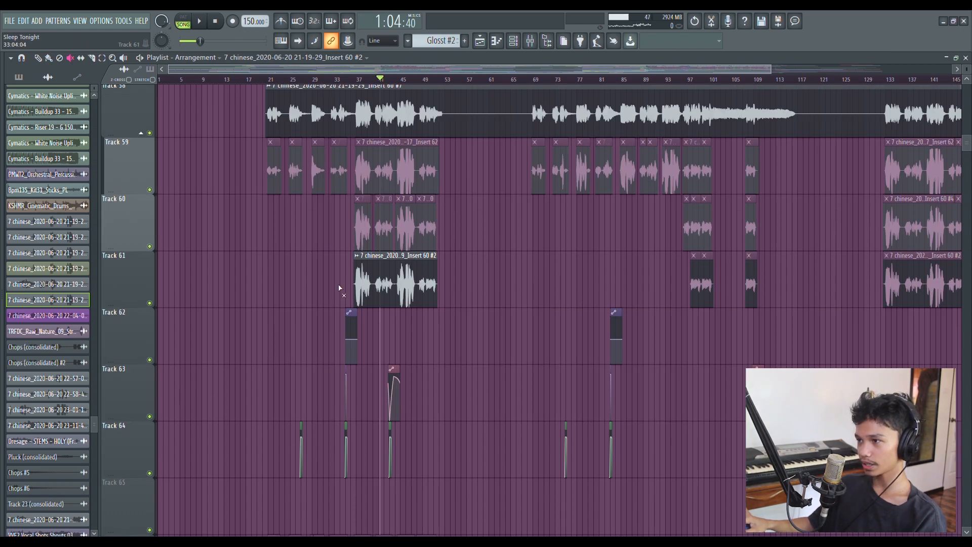
Play the full arrangement from bar 36 with only the Track 58 vocal active, and stop playback
{"action": "scroll", "coordinate": [490, 353], "scroll_direction": "up", "scroll_amount": 5}
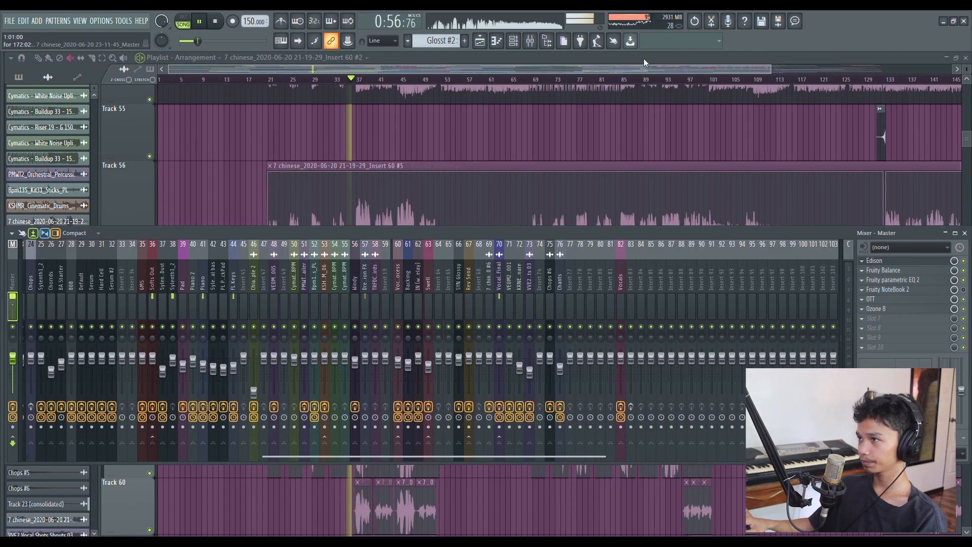
{"action": "left_click", "coordinate": [643, 60]}
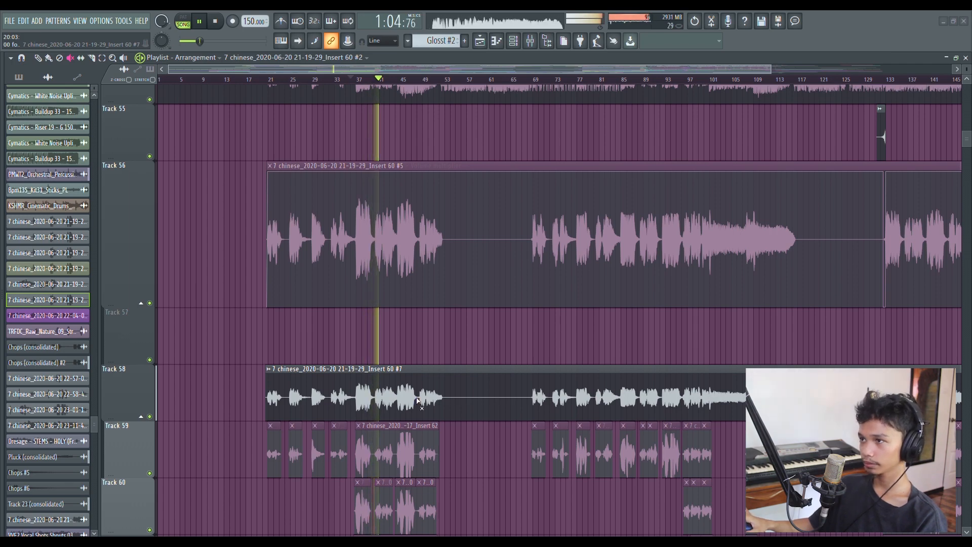
{"action": "scroll", "coordinate": [417, 400], "scroll_direction": "up", "scroll_amount": 5}
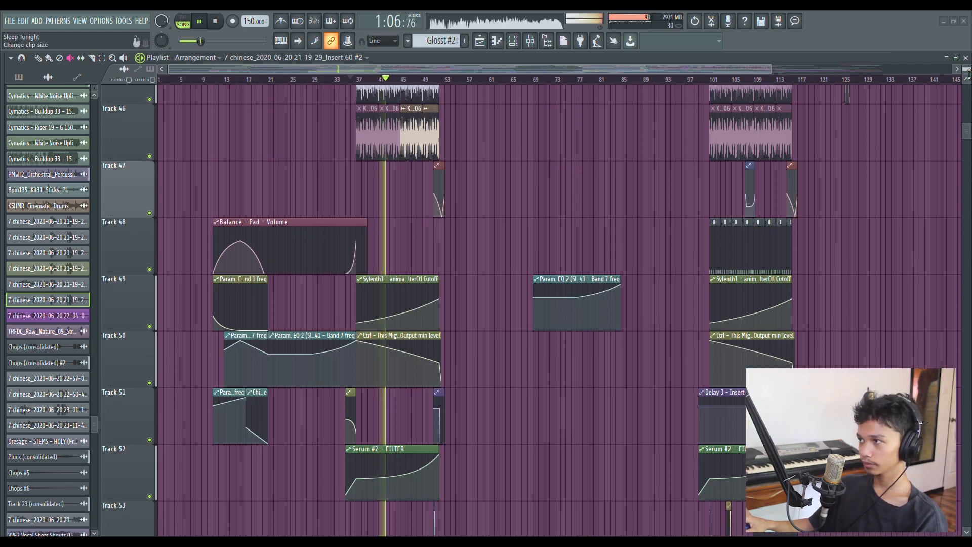
{"action": "scroll", "coordinate": [384, 223], "scroll_direction": "down", "scroll_amount": 5}
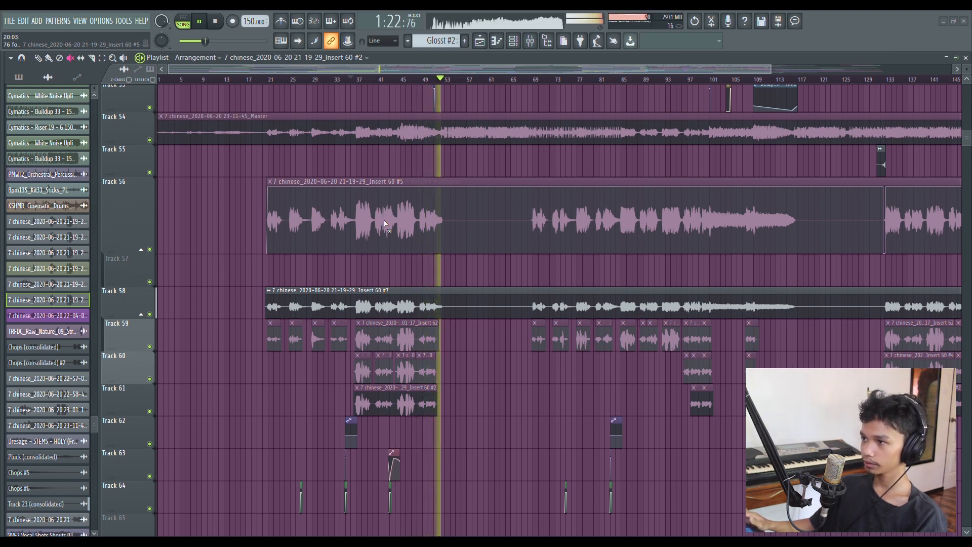
{"action": "key", "text": "space"}
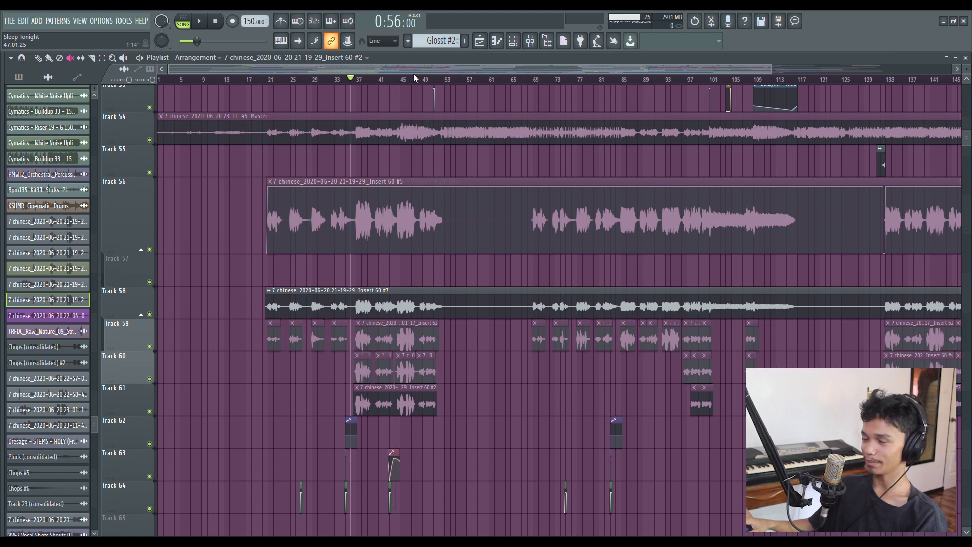